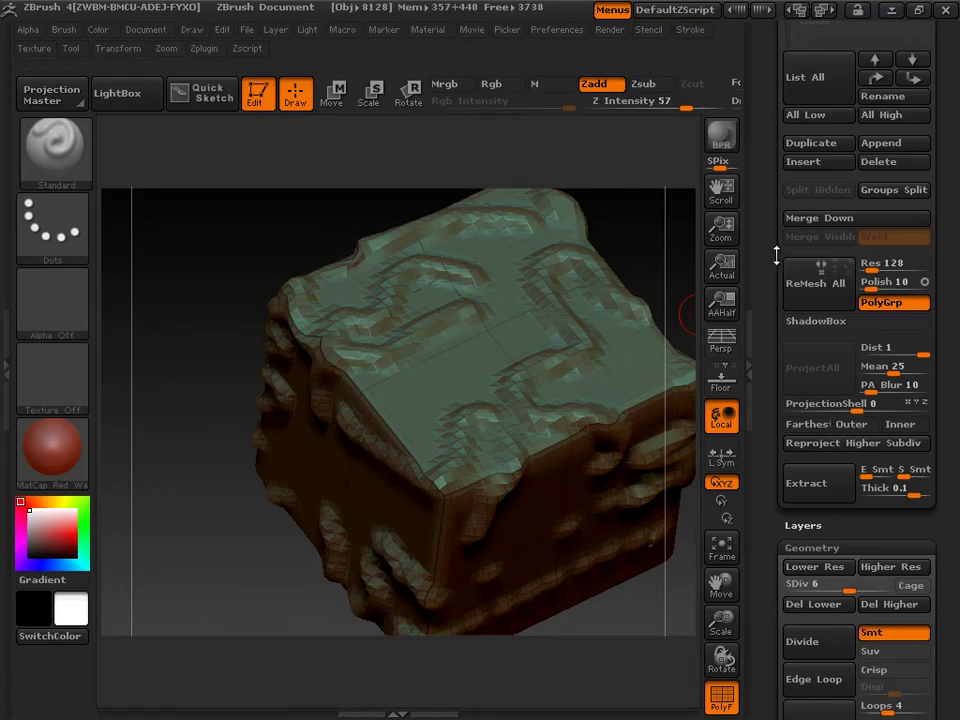
# Switch the active tool to a ZSphere, import test2.obj and view the imported mesh from the front.
pyautogui.moveTo(785, 280); pyautogui.dragTo(788, 463)
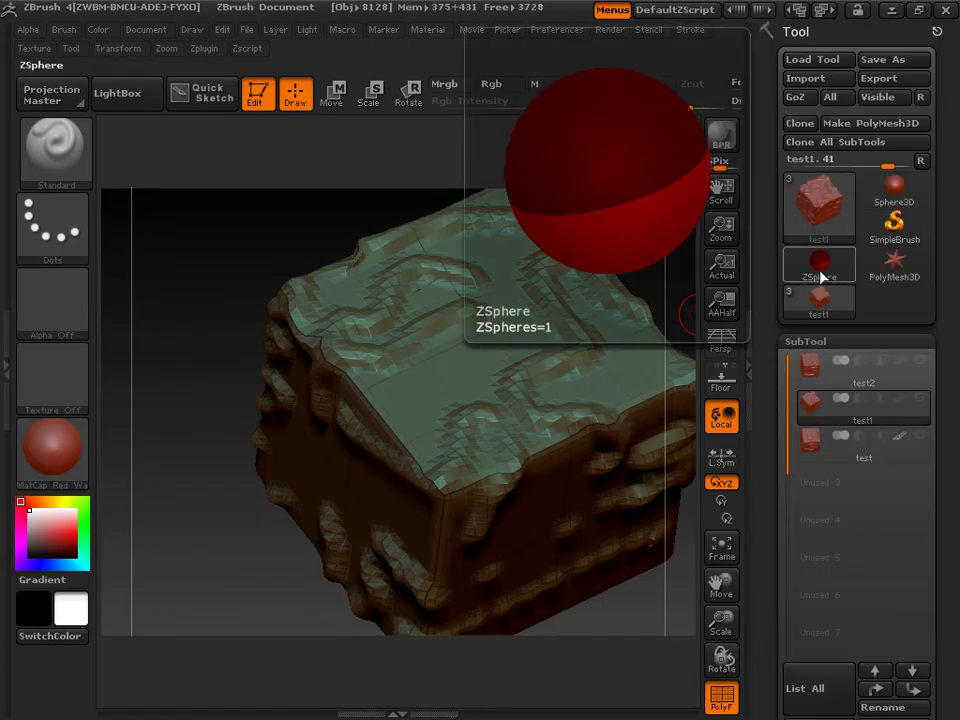
pyautogui.click(825, 272)
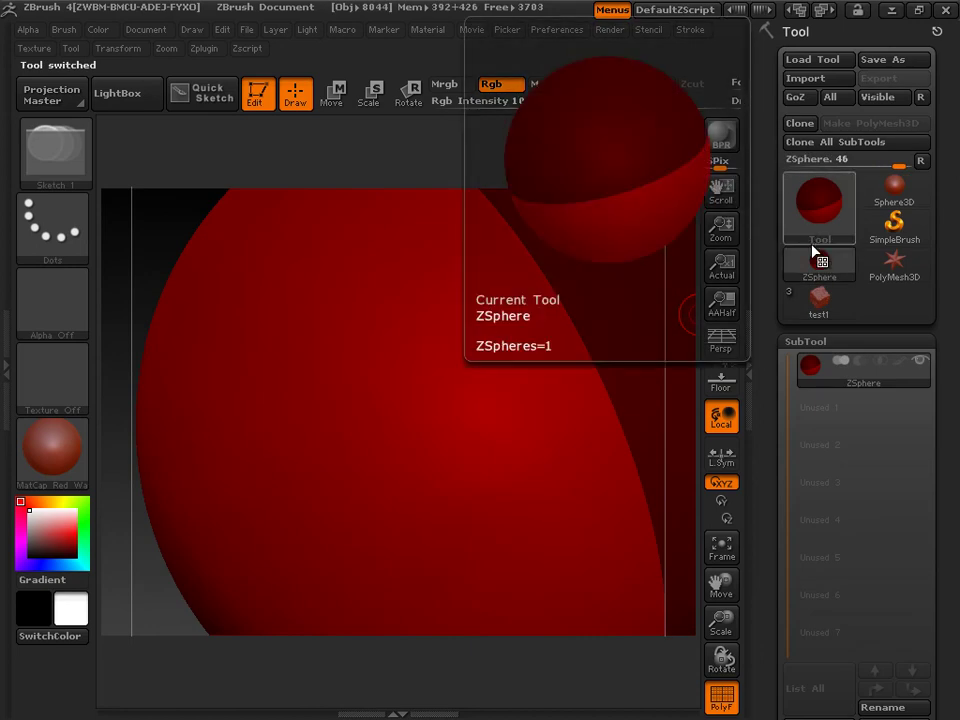
pyautogui.moveTo(826, 315)
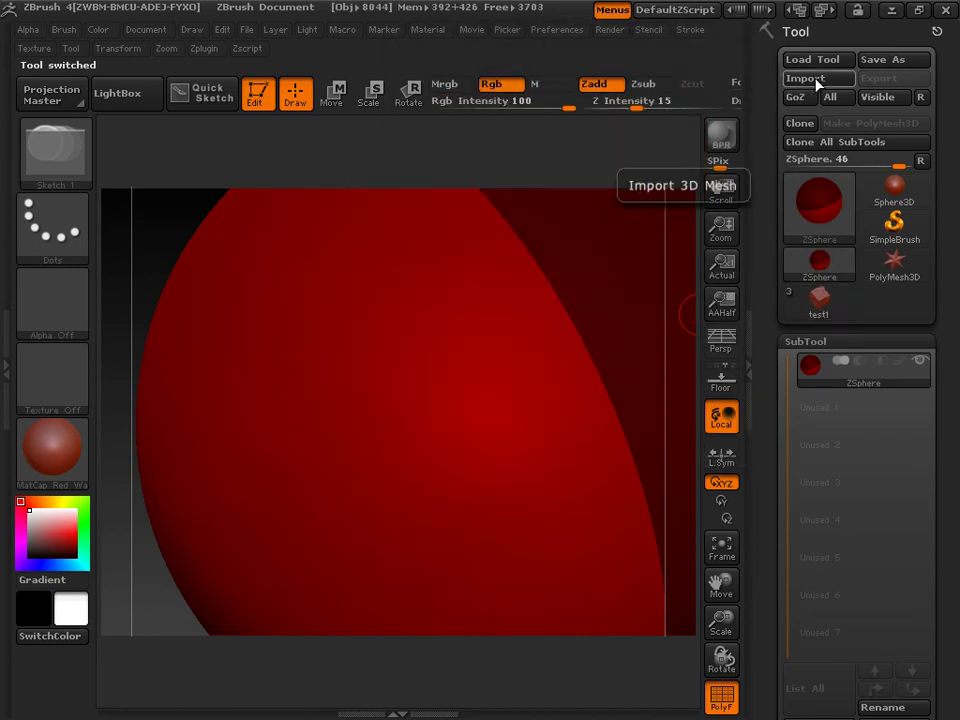
pyautogui.click(814, 78)
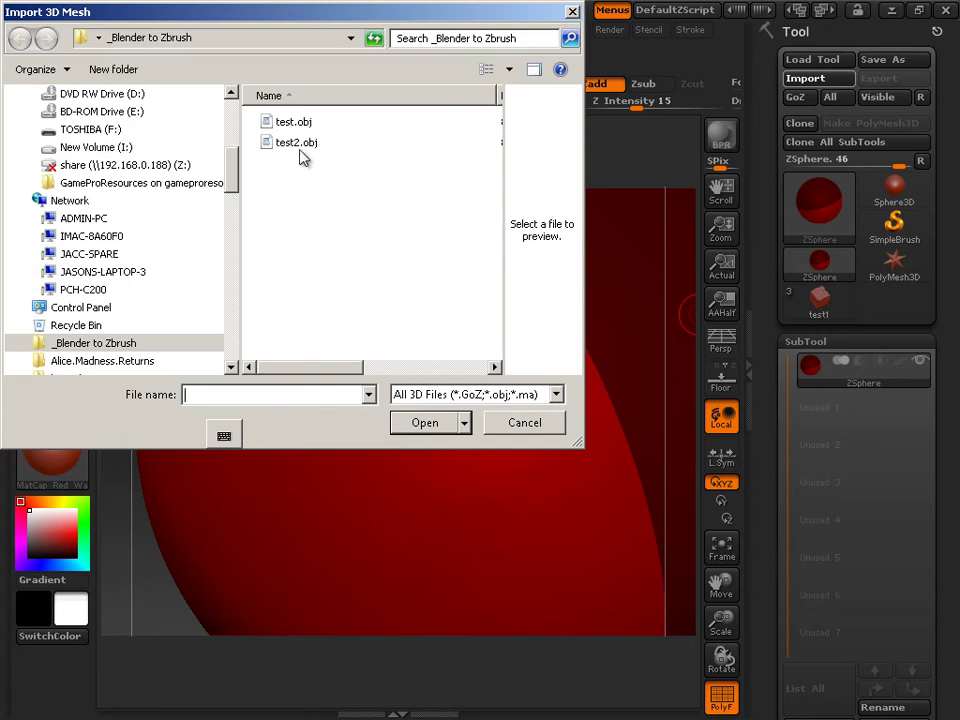
pyautogui.click(300, 143)
pyautogui.click(420, 423)
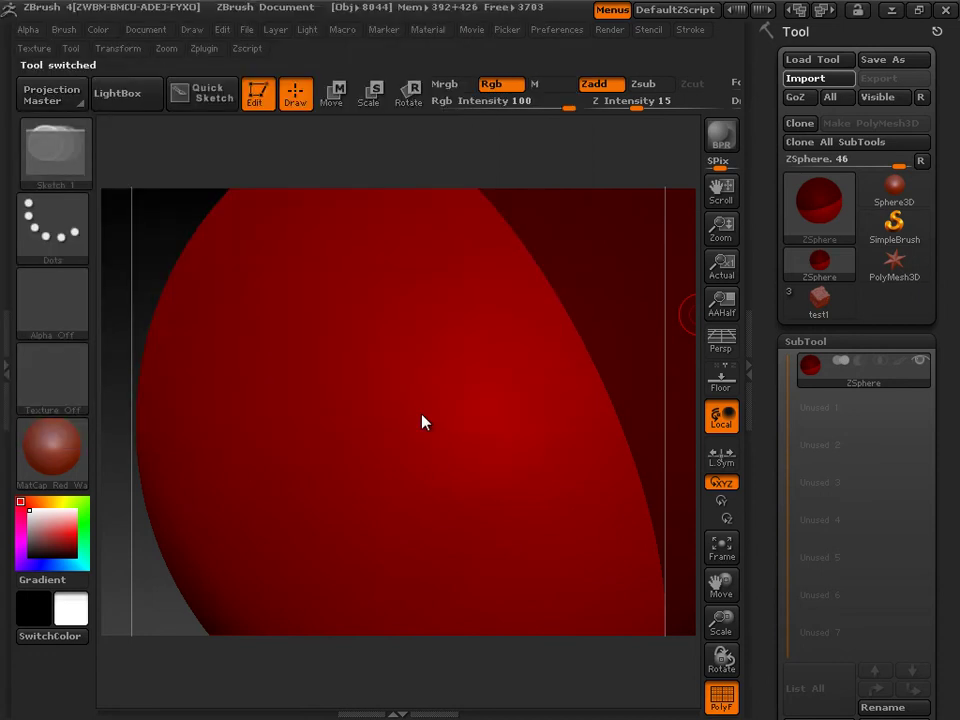
pyautogui.moveTo(721, 622); pyautogui.dragTo(688, 512)
pyautogui.moveTo(588, 560); pyautogui.dragTo(433, 427)
pyautogui.moveTo(658, 405); pyautogui.dragTo(669, 328)
pyautogui.moveTo(609, 398); pyautogui.dragTo(729, 403)
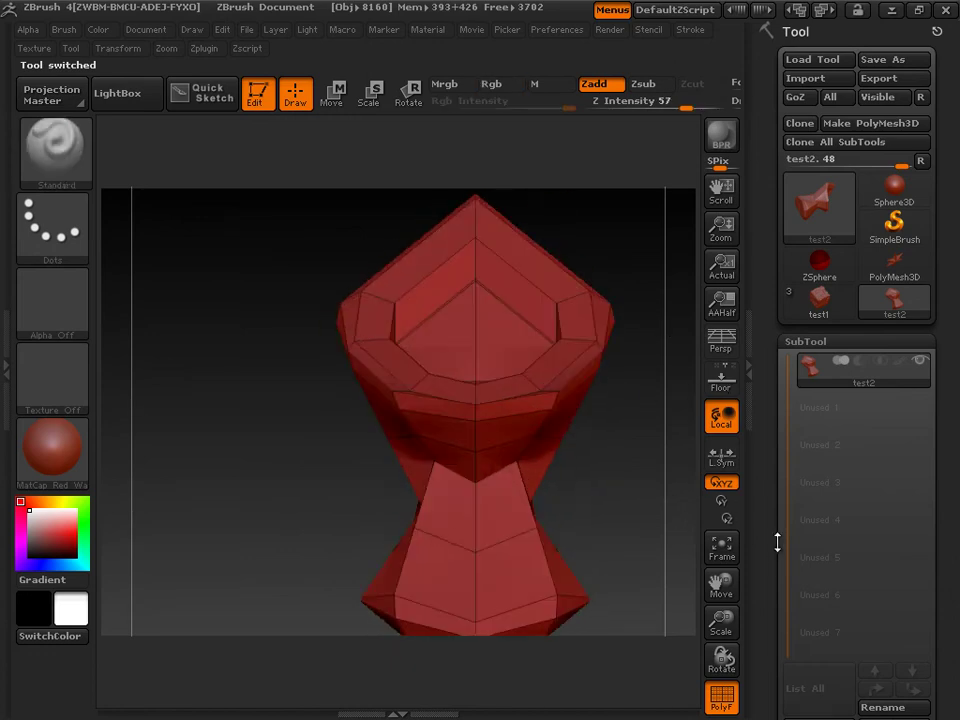
# Subdivide the imported test2 mesh up to subdivision level 6.
pyautogui.moveTo(773, 562); pyautogui.dragTo(756, 340)
pyautogui.click(804, 490)
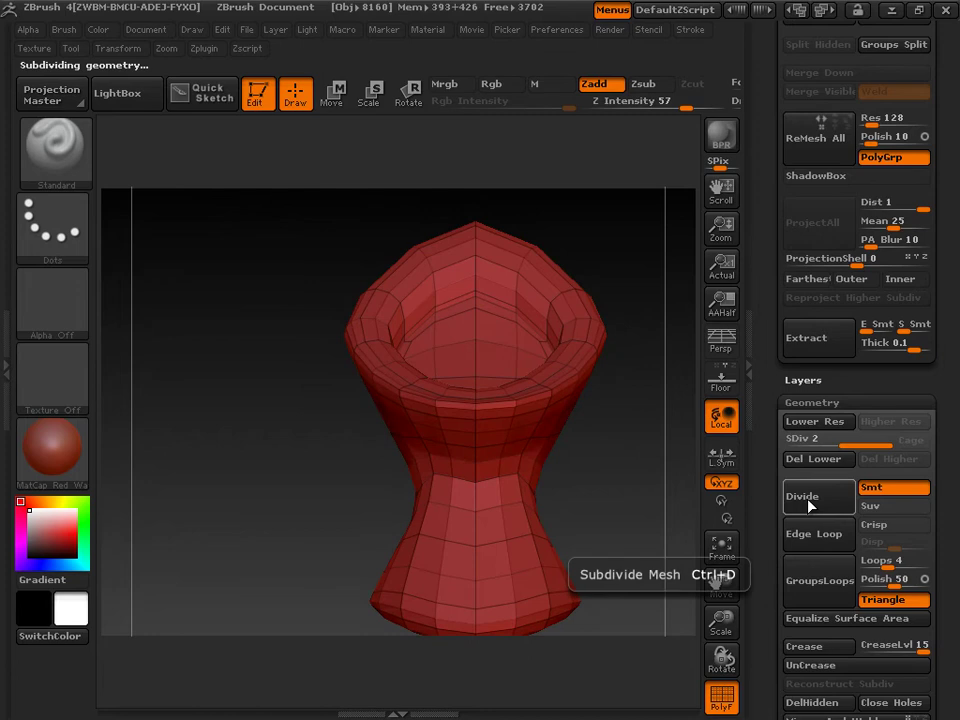
pyautogui.click(806, 500)
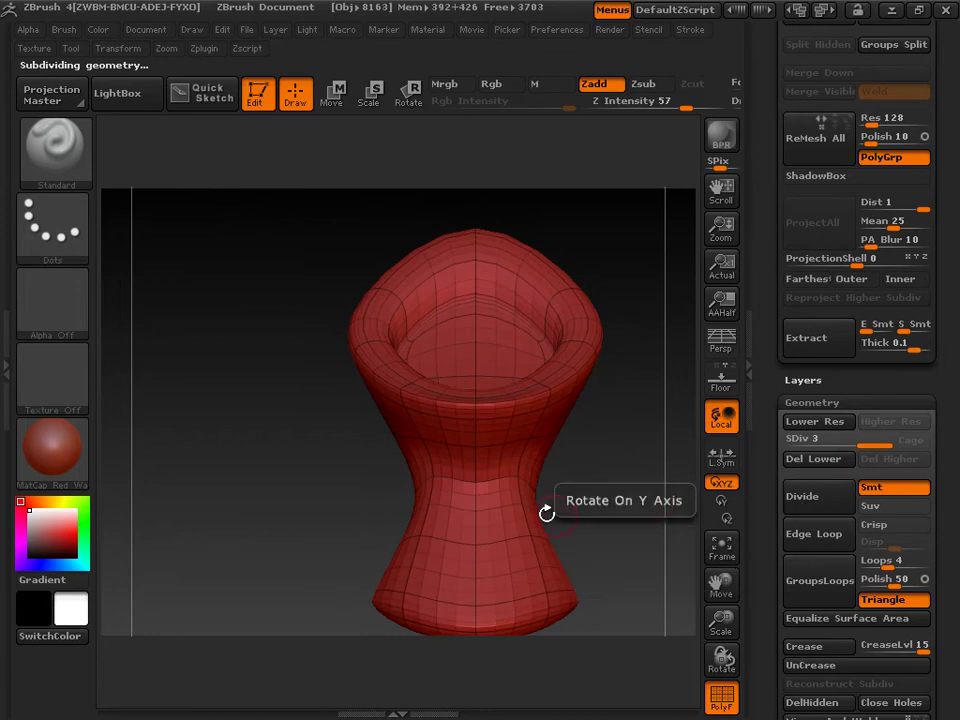
pyautogui.moveTo(620, 460); pyautogui.dragTo(494, 490)
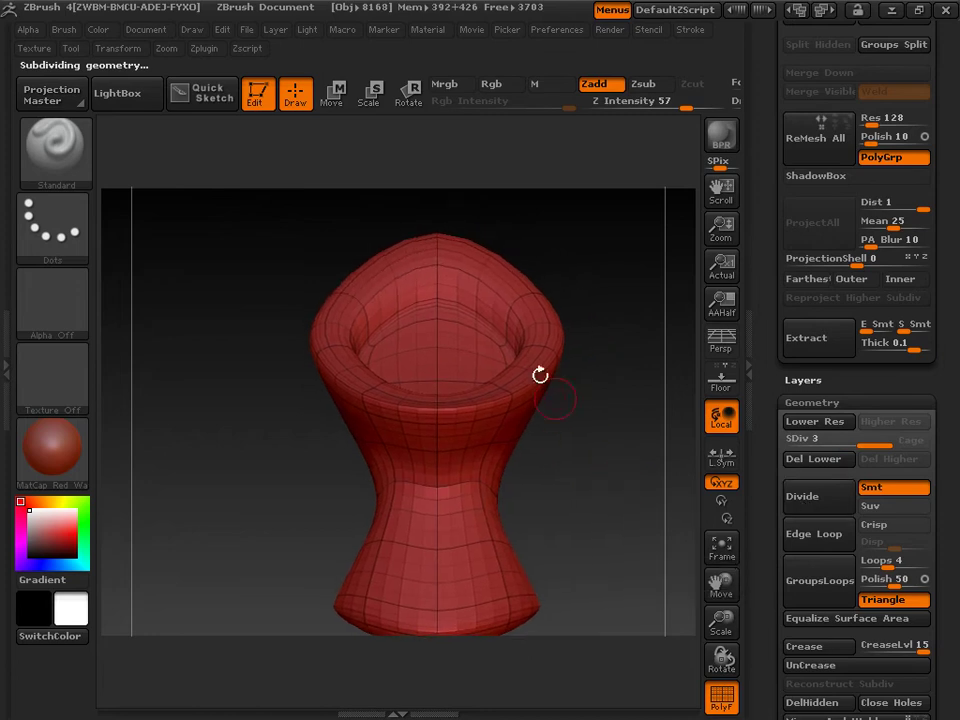
pyautogui.moveTo(618, 457); pyautogui.dragTo(509, 453)
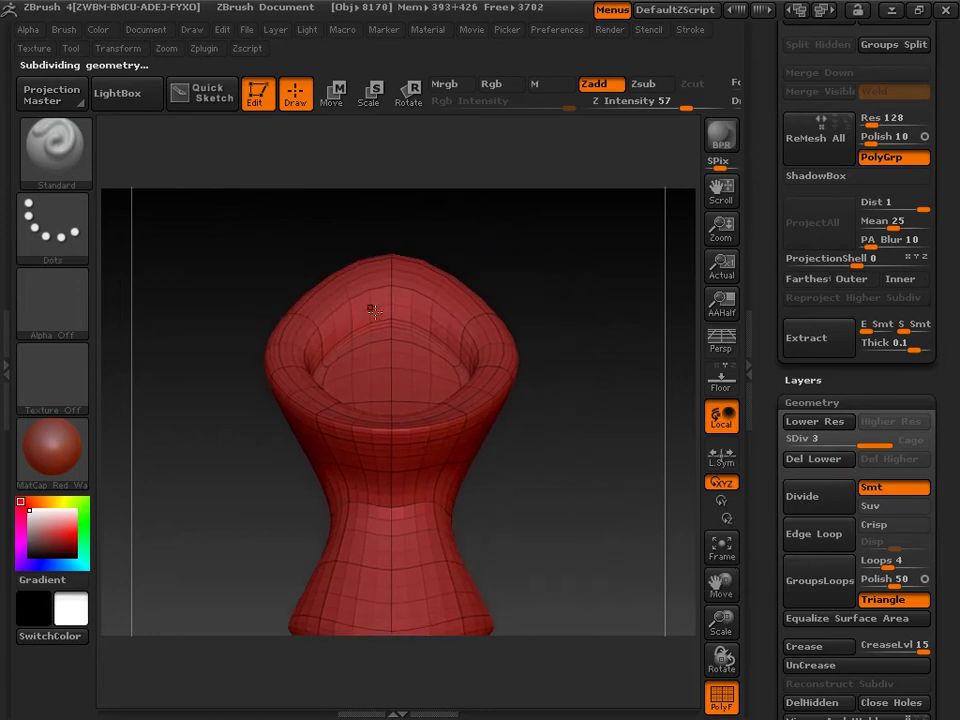
pyautogui.moveTo(604, 477)
pyautogui.mouseDown()
pyautogui.moveTo(508, 506)
pyautogui.moveTo(579, 467)
pyautogui.moveTo(618, 469)
pyautogui.mouseUp()
pyautogui.click(798, 506)
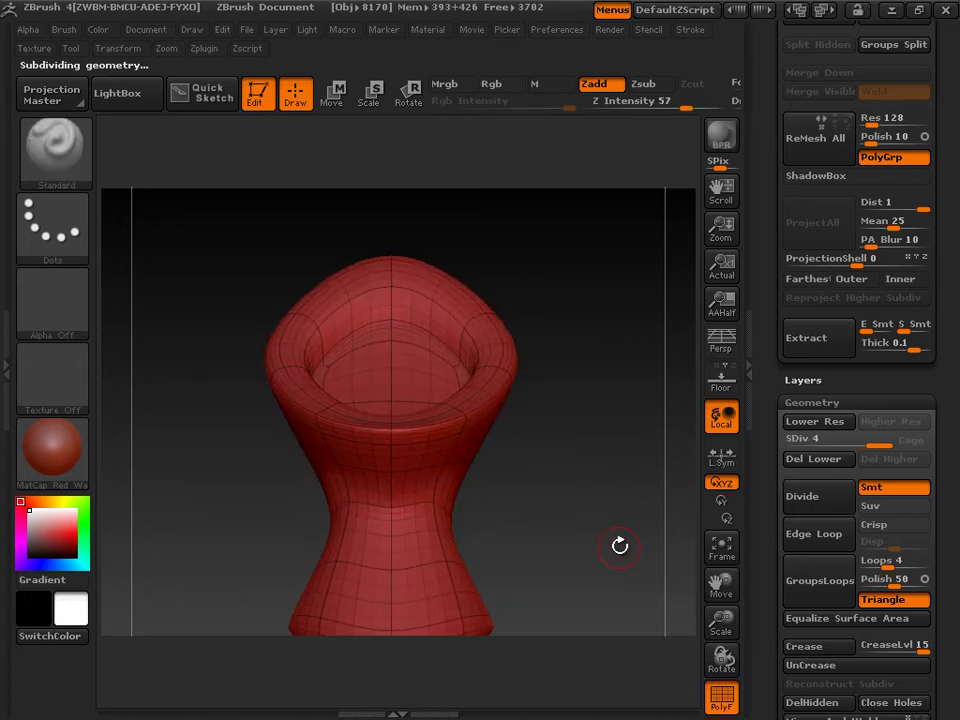
pyautogui.moveTo(621, 542); pyautogui.dragTo(607, 541)
pyautogui.click(800, 497)
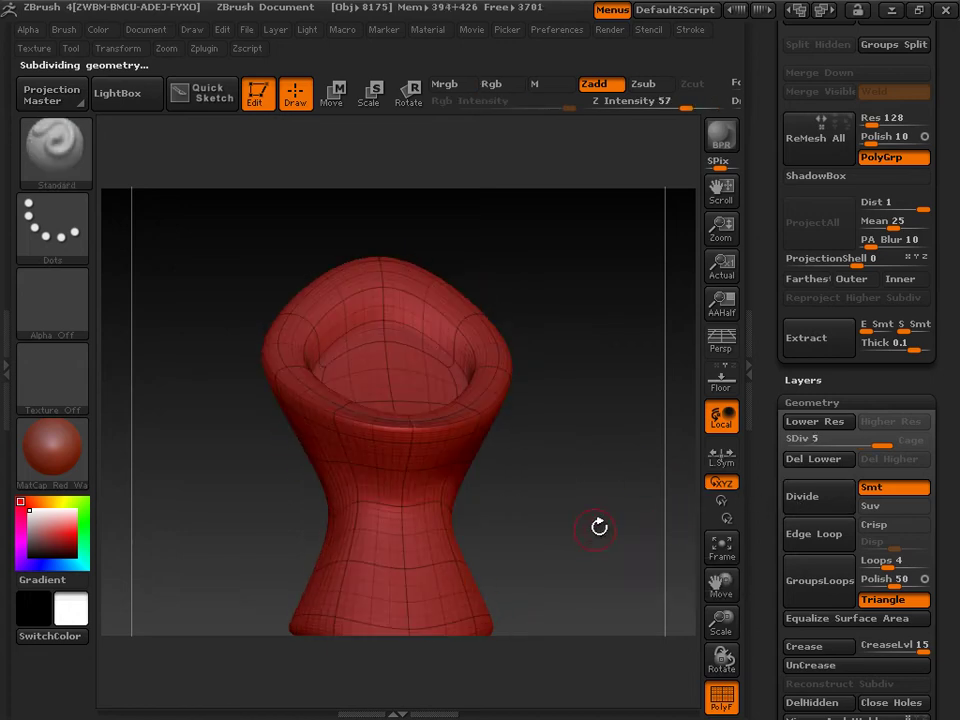
pyautogui.click(823, 496)
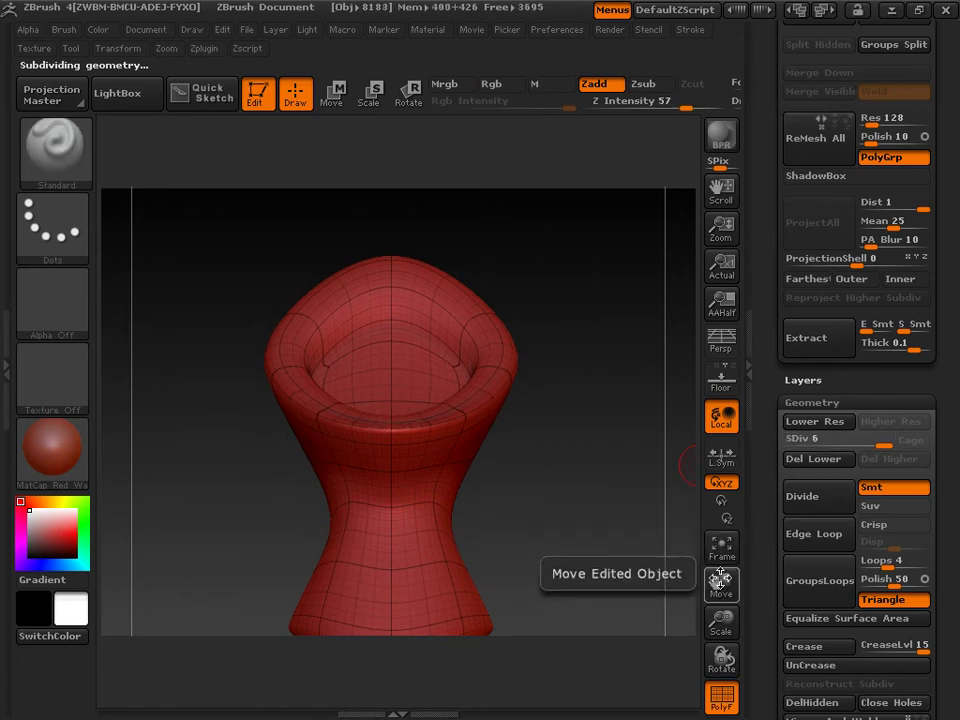
pyautogui.moveTo(720, 583); pyautogui.dragTo(766, 535)
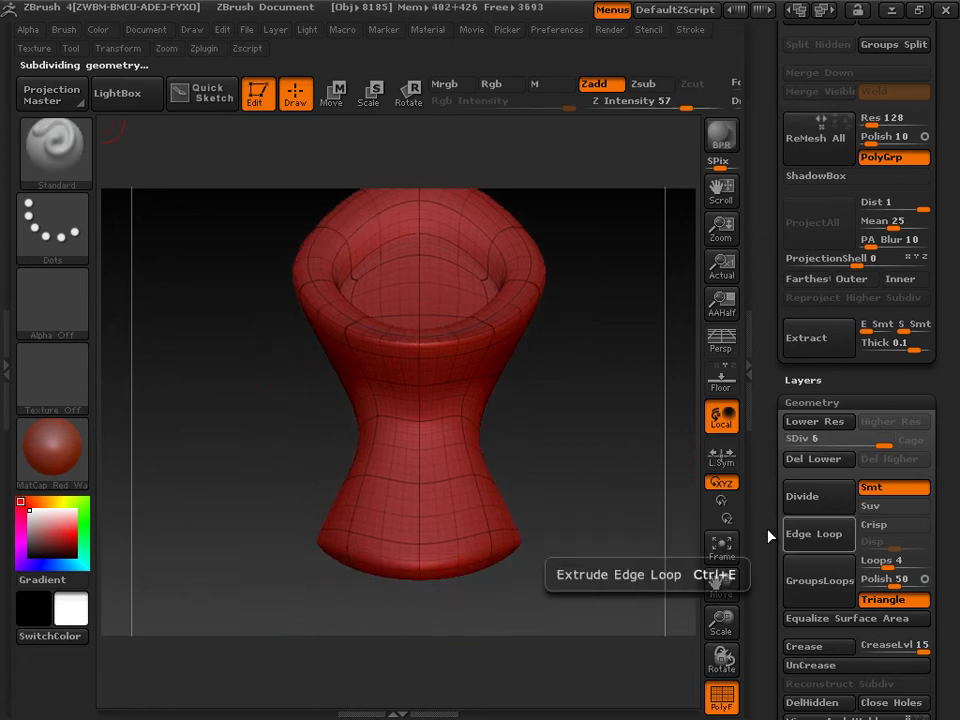
# Look over the sculpting brush palette, then switch to Blender and examine its sculpt brush settings.
pyautogui.click(70, 160)
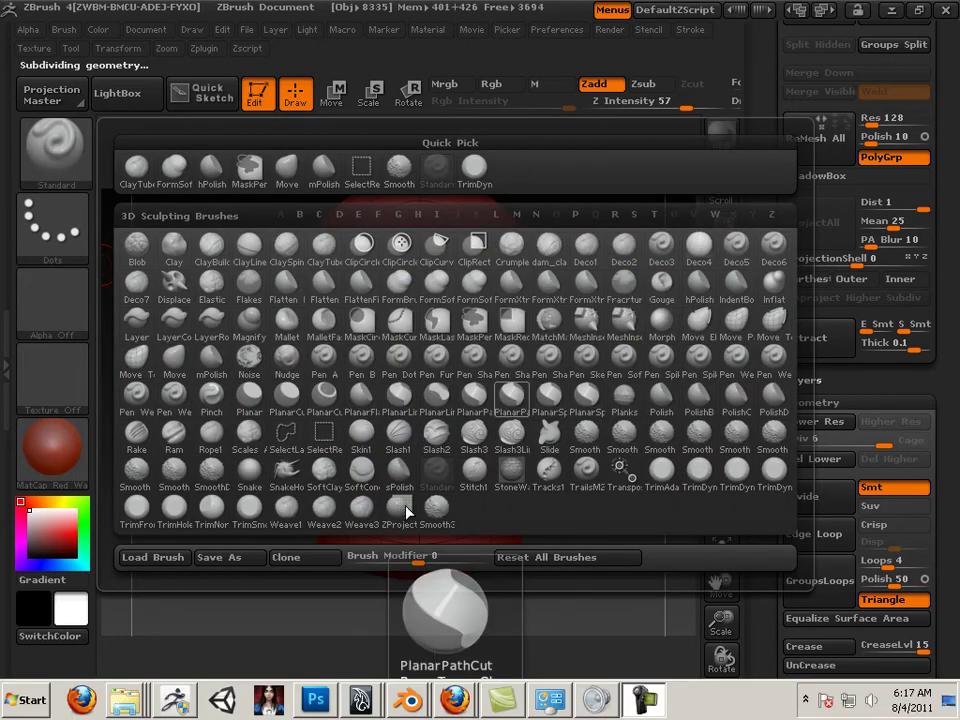
pyautogui.moveTo(408, 699)
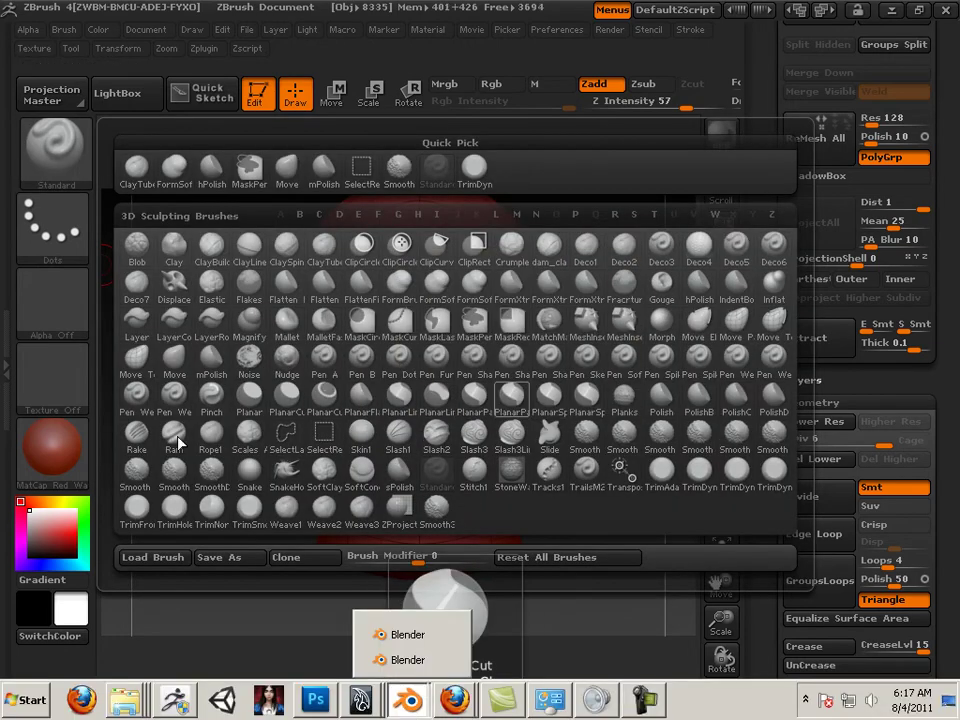
pyautogui.click(419, 664)
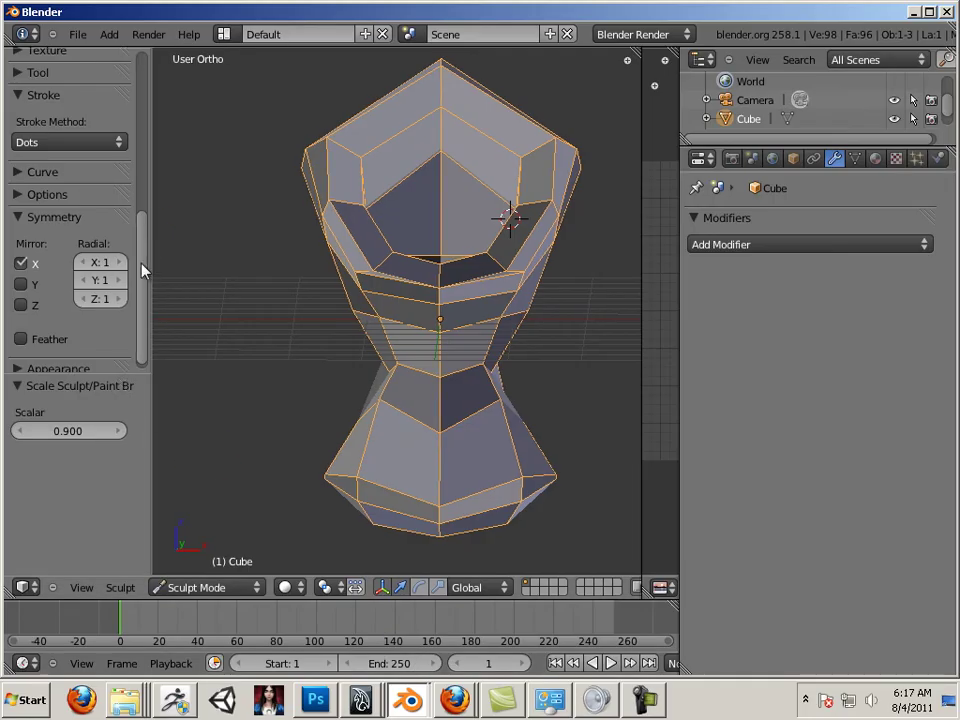
pyautogui.scroll(8, 140, 240)
pyautogui.click(72, 127)
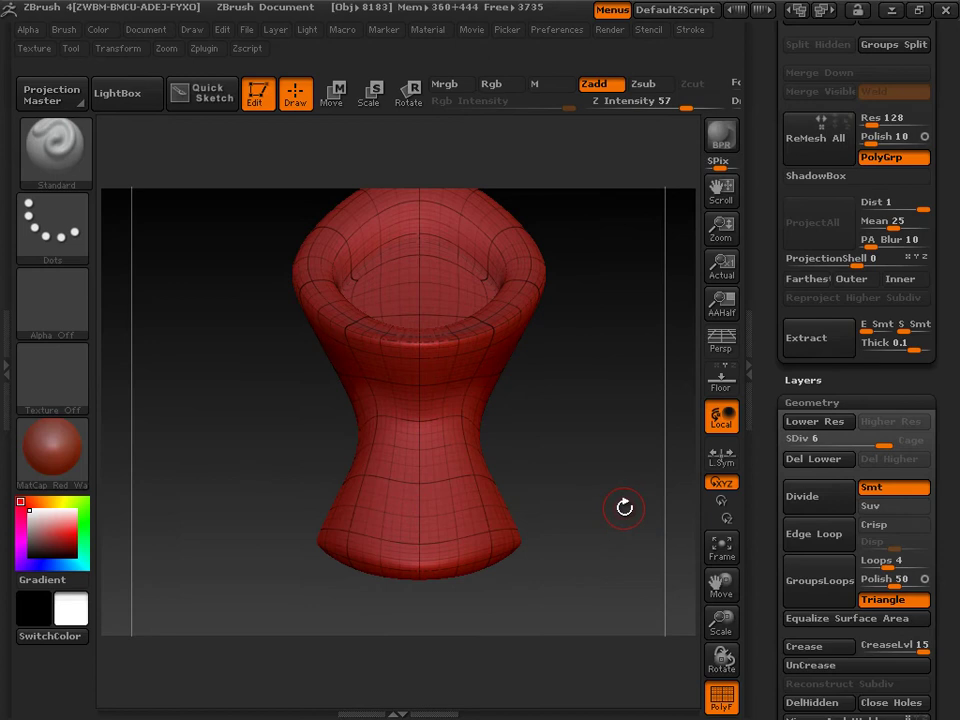
# Hide the polyframe wireframe and subdivide the mesh to level 7.
pyautogui.moveTo(624, 504); pyautogui.dragTo(514, 508)
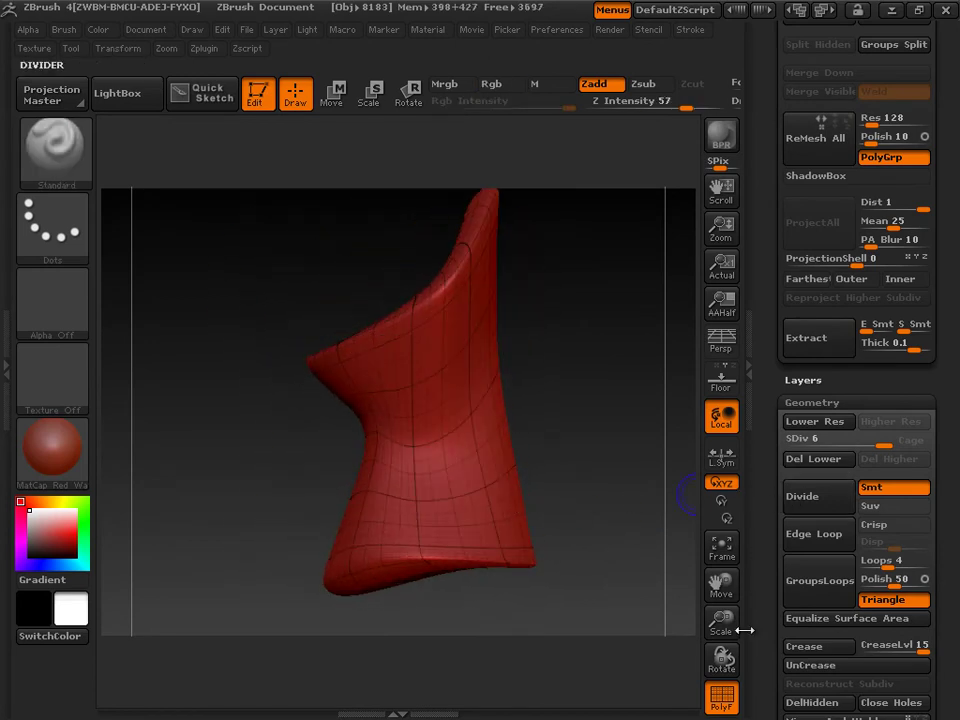
pyautogui.click(721, 697)
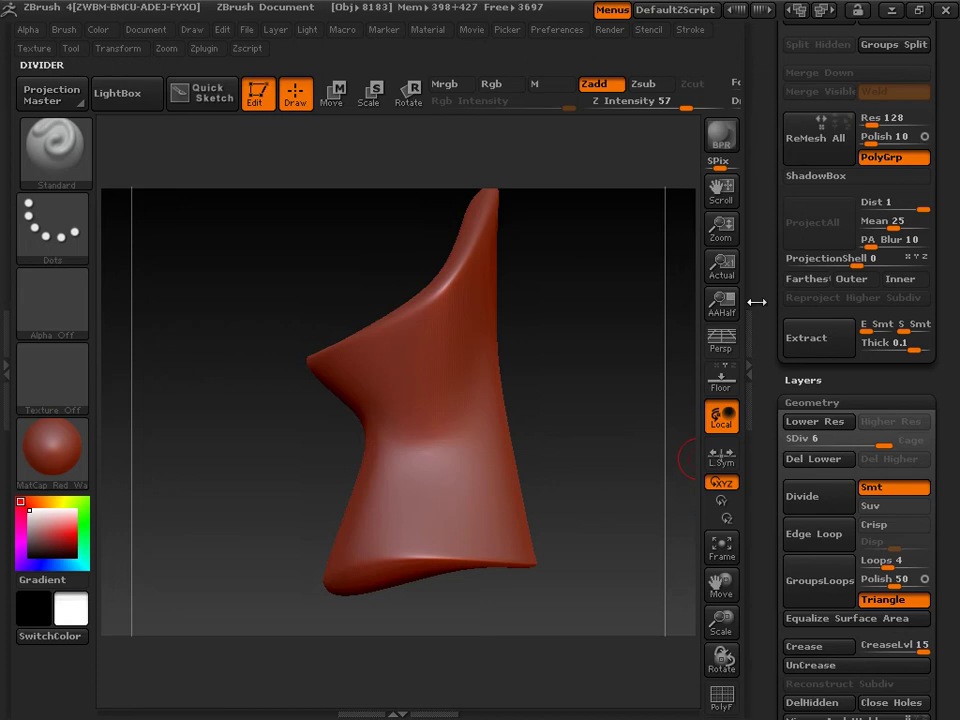
pyautogui.click(816, 497)
pyautogui.moveTo(606, 525); pyautogui.dragTo(587, 529)
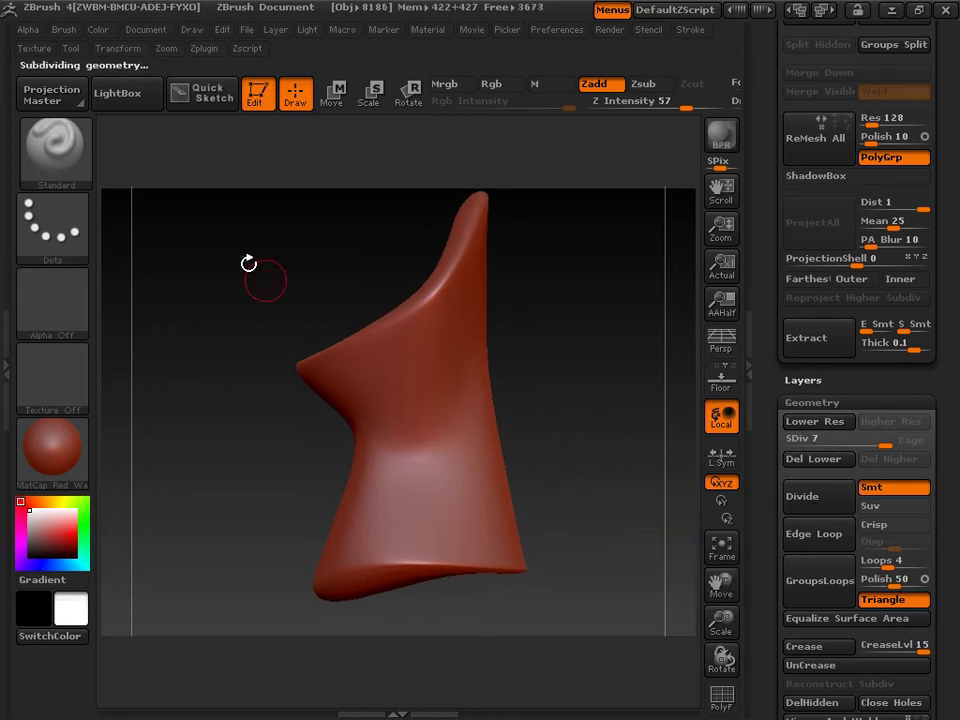
# Choose MaskLasso as the masking brush and face the front of the model.
pyautogui.click(68, 155)
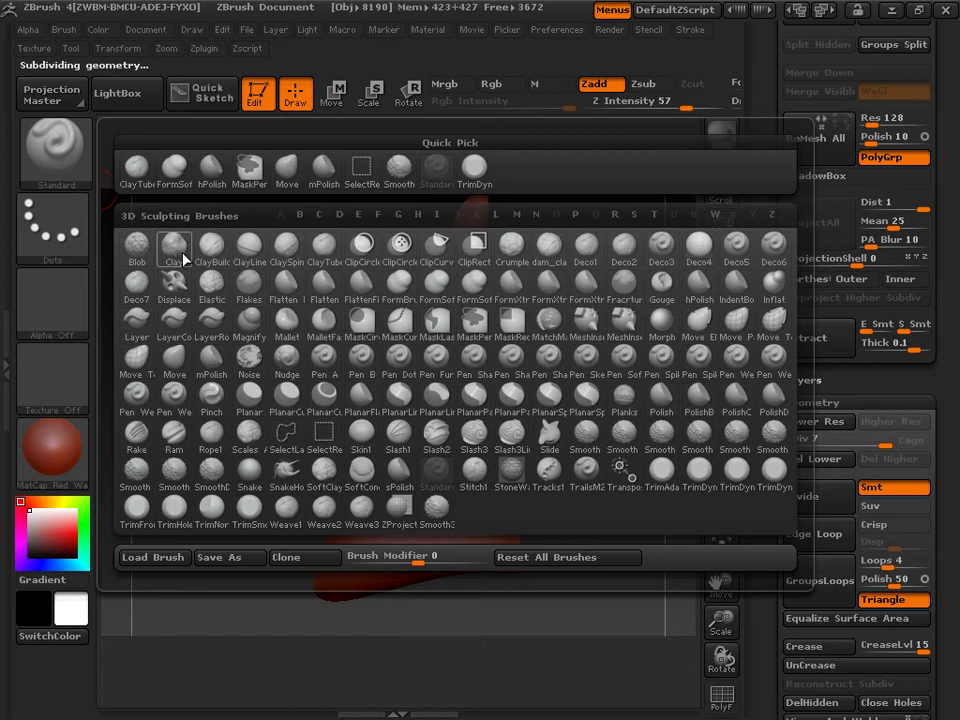
pyautogui.click(441, 325)
pyautogui.click(373, 360)
pyautogui.moveTo(558, 314)
pyautogui.mouseDown()
pyautogui.moveTo(651, 313)
pyautogui.moveTo(638, 242)
pyautogui.mouseUp()
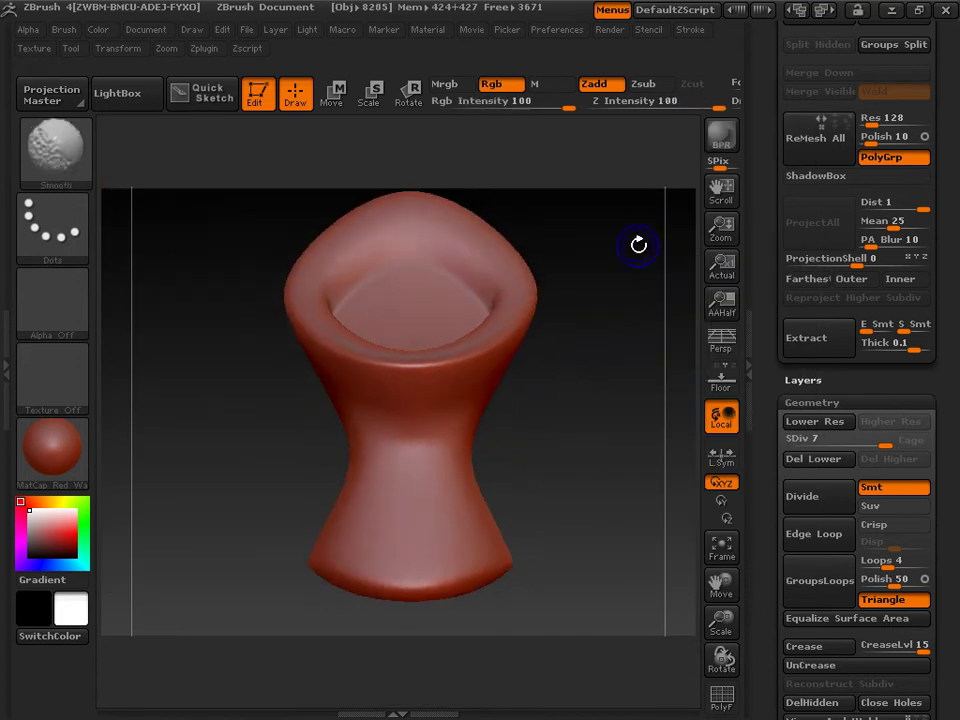
# Activate mirrored sculpting symmetry across the X axis.
pyautogui.click(120, 48)
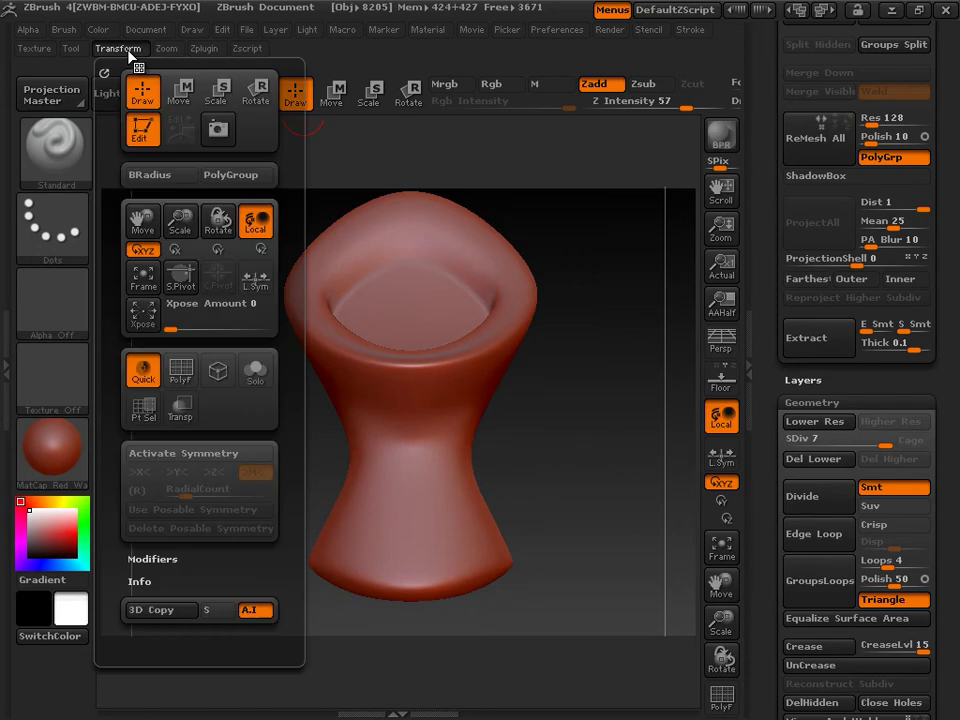
pyautogui.click(217, 456)
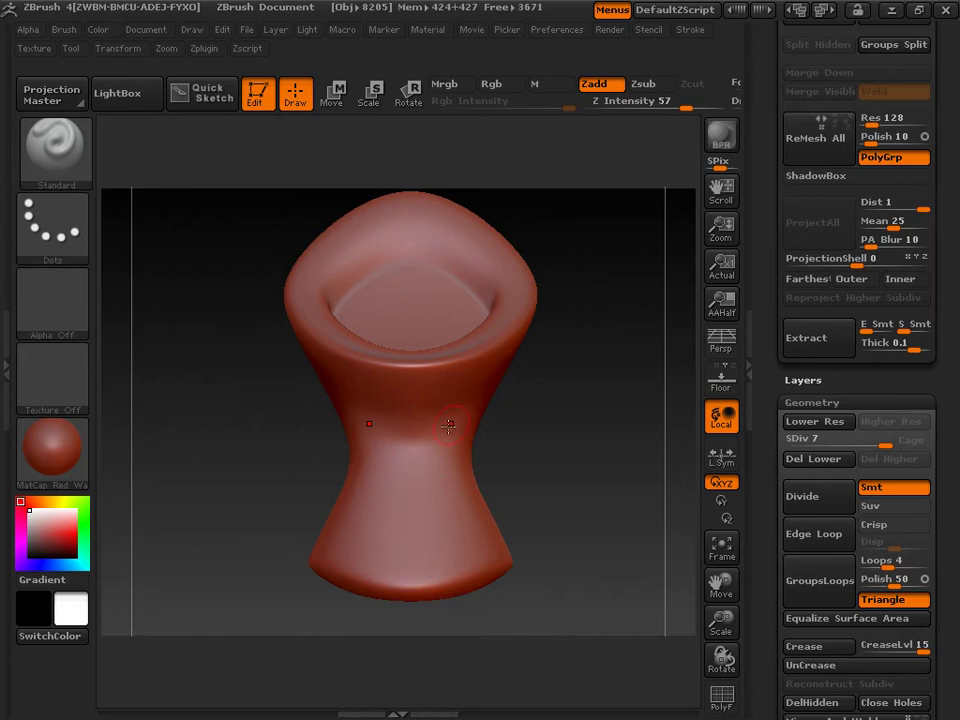
pyautogui.moveTo(509, 508)
pyautogui.mouseDown()
pyautogui.moveTo(531, 499)
pyautogui.moveTo(521, 499)
pyautogui.mouseUp()
# Set the model's pivot point, clear it and set it again.
pyautogui.click(133, 49)
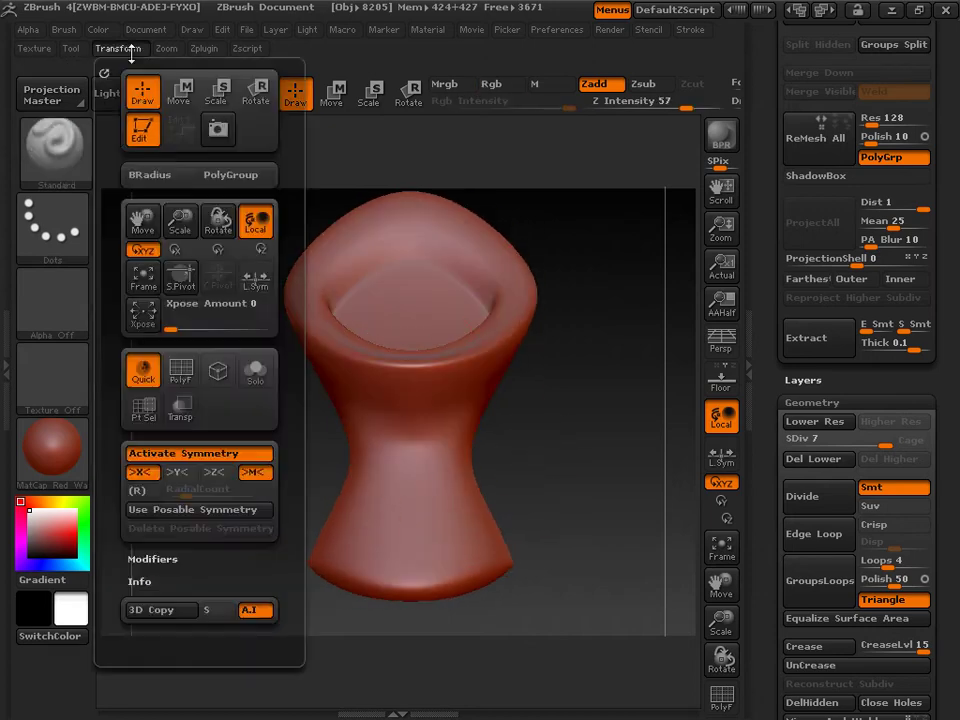
pyautogui.click(181, 282)
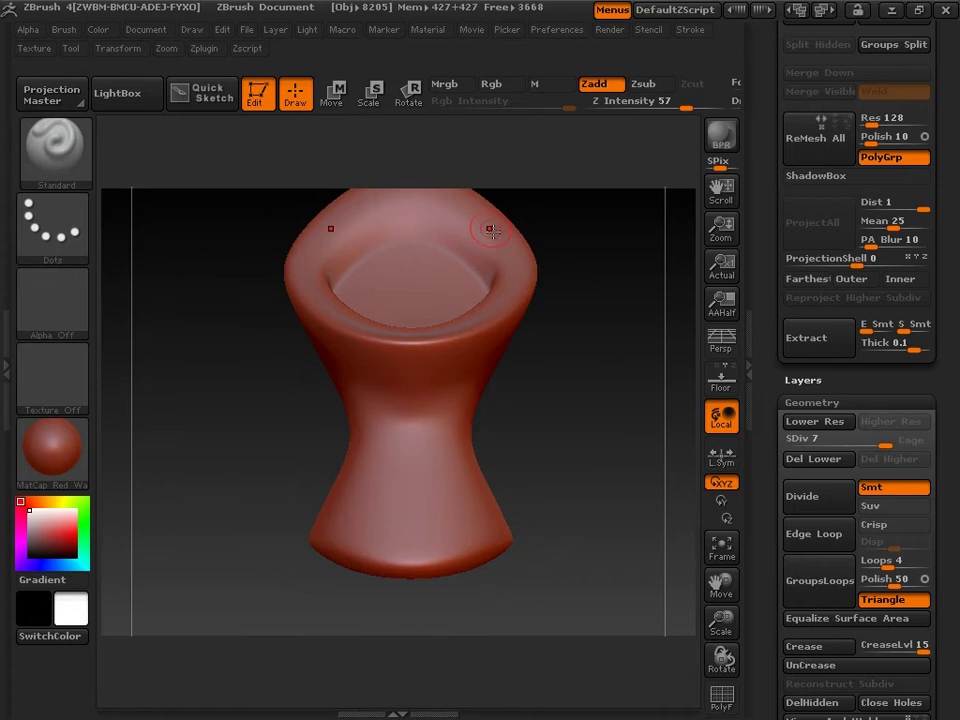
pyautogui.click(118, 48)
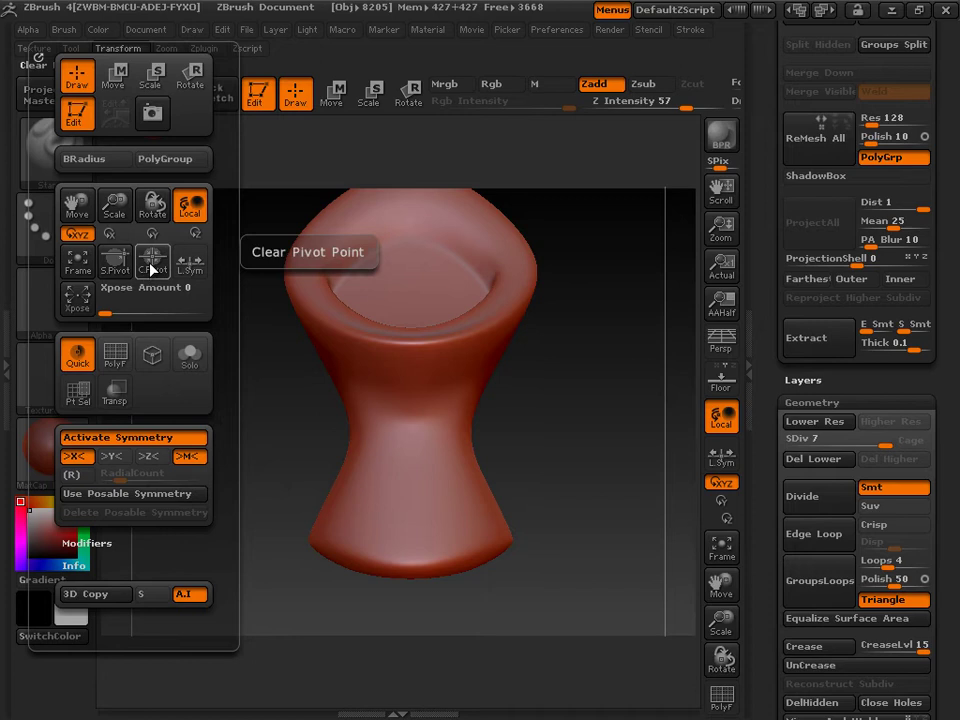
pyautogui.click(153, 266)
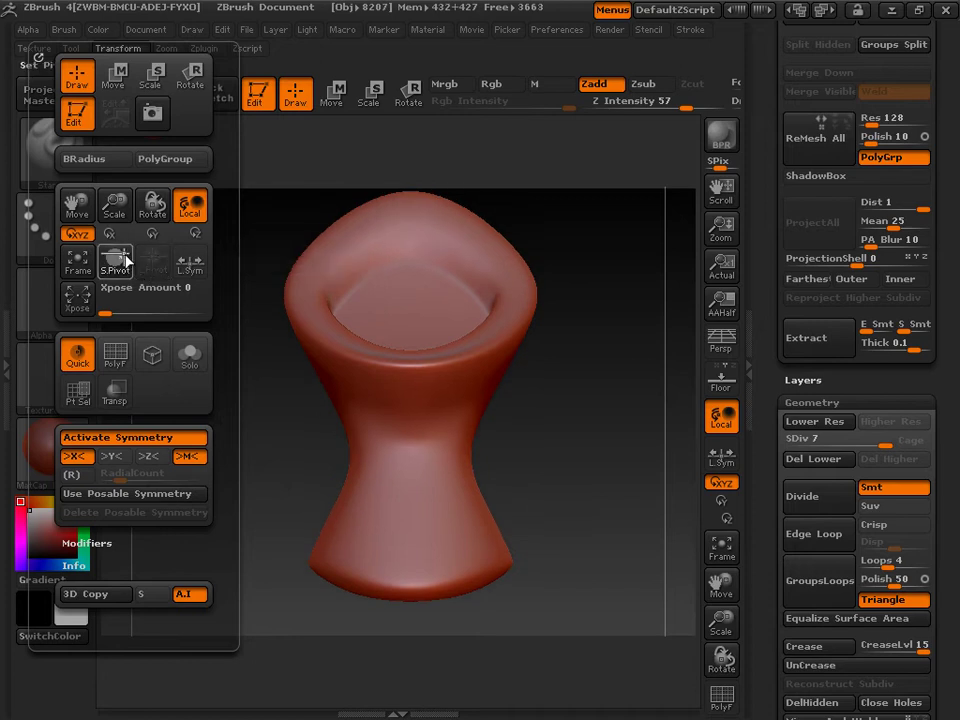
pyautogui.click(125, 262)
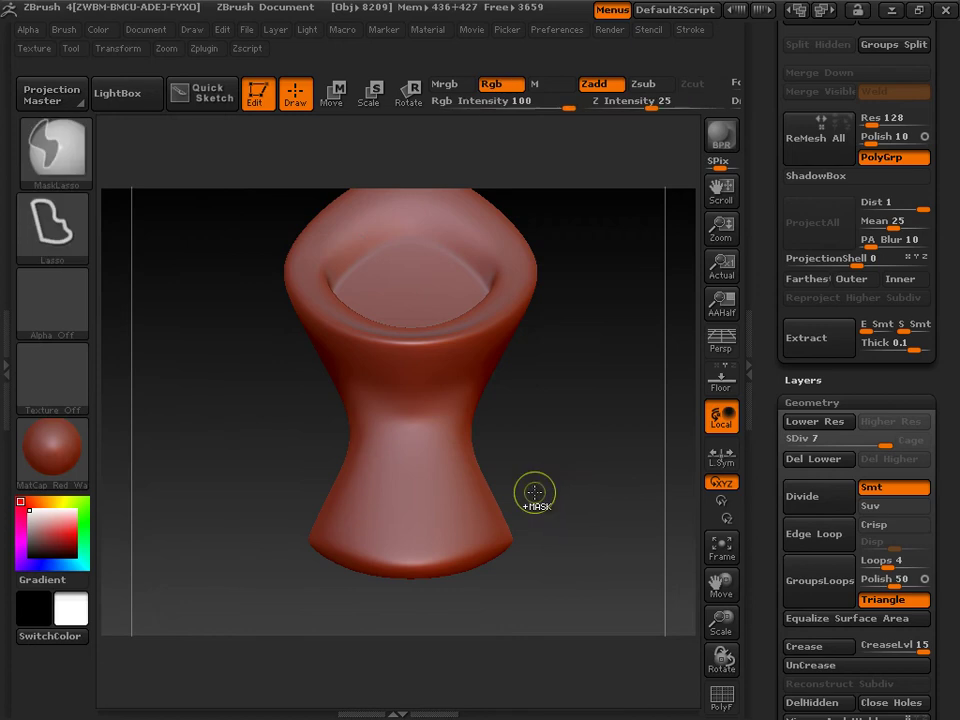
# Lasso-mask one flank of the model from below the rim down past the waist, mirrored to the other side.
pyautogui.press('ctrl')
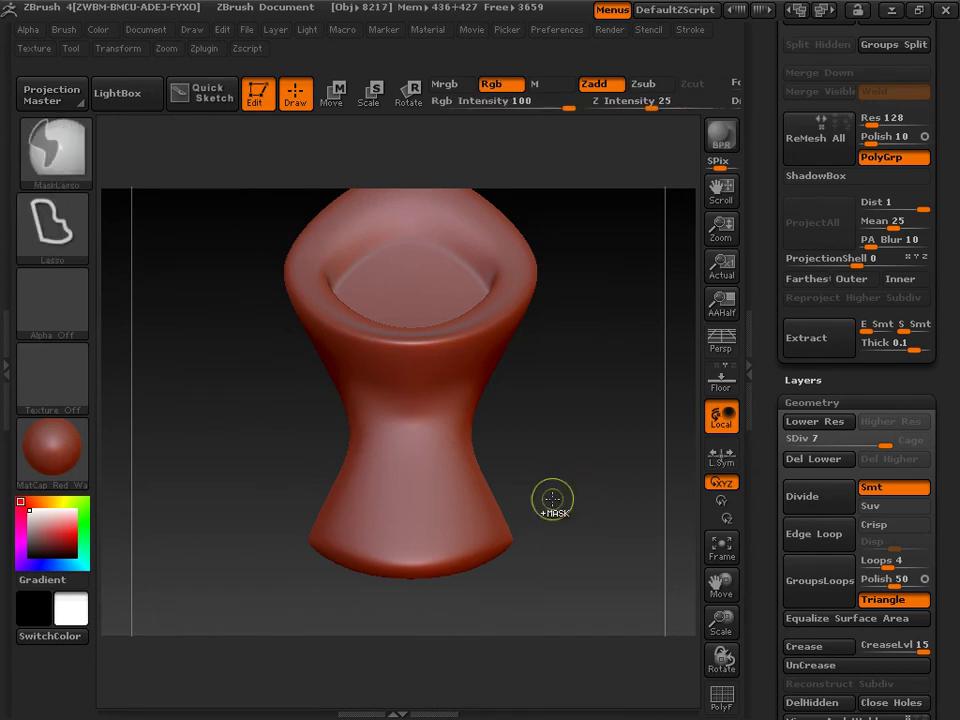
pyautogui.moveTo(538, 505)
pyautogui.keyDown('ctrl'); pyautogui.mouseDown()
pyautogui.moveTo(465, 500)
pyautogui.moveTo(441, 478)
pyautogui.moveTo(472, 347)
pyautogui.moveTo(535, 318)
pyautogui.mouseUp(); pyautogui.keyUp('ctrl')
pyautogui.moveTo(589, 390)
pyautogui.mouseDown()
pyautogui.moveTo(523, 401)
pyautogui.moveTo(598, 384)
pyautogui.moveTo(589, 396)
pyautogui.mouseUp()
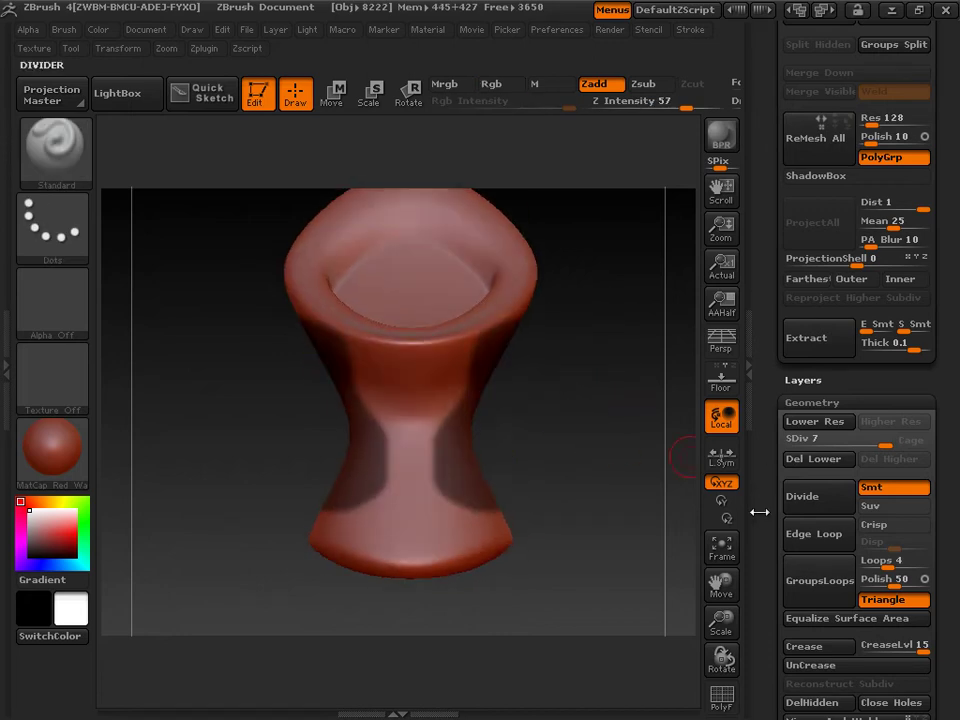
# Clear the existing mask and lasso a new mirrored mask over the sides of the waist.
pyautogui.moveTo(763, 517); pyautogui.dragTo(760, 317)
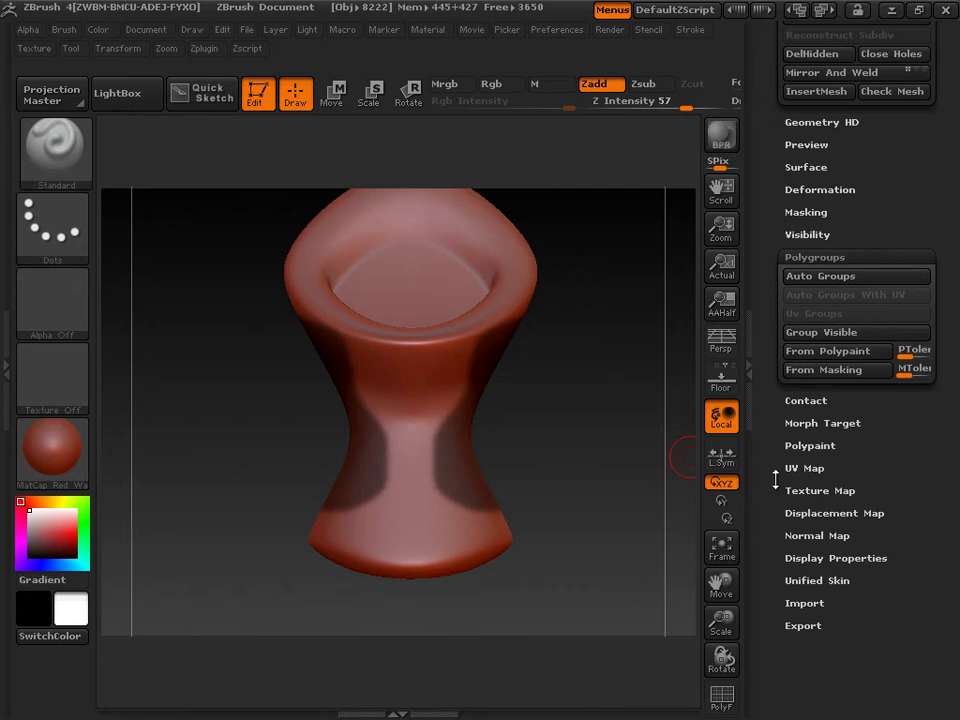
pyautogui.moveTo(775, 481); pyautogui.dragTo(785, 486)
pyautogui.click(790, 253)
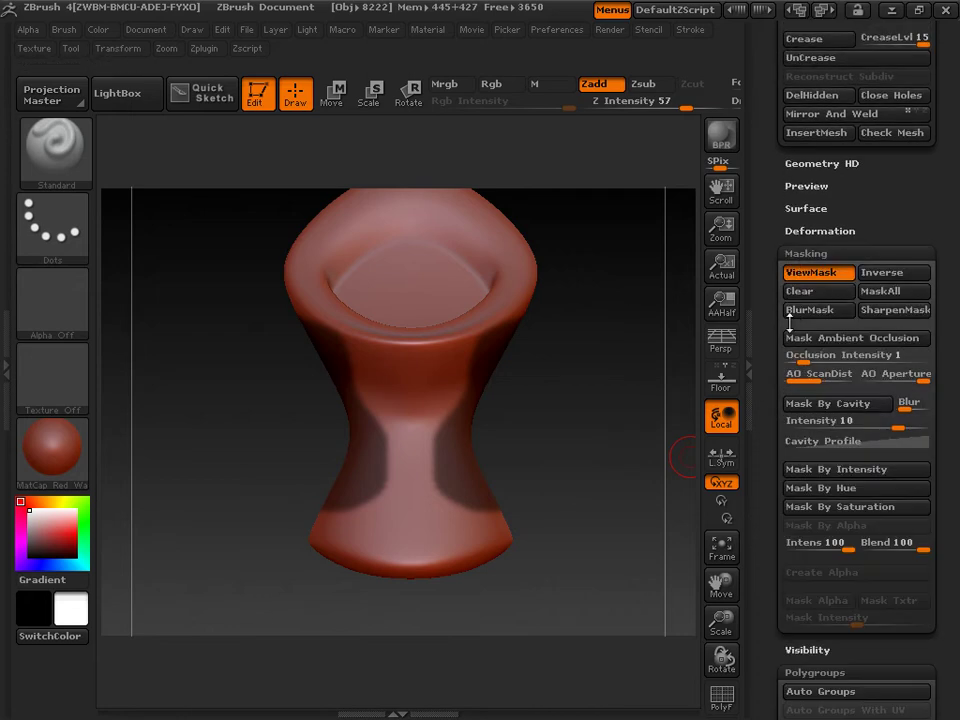
pyautogui.click(800, 292)
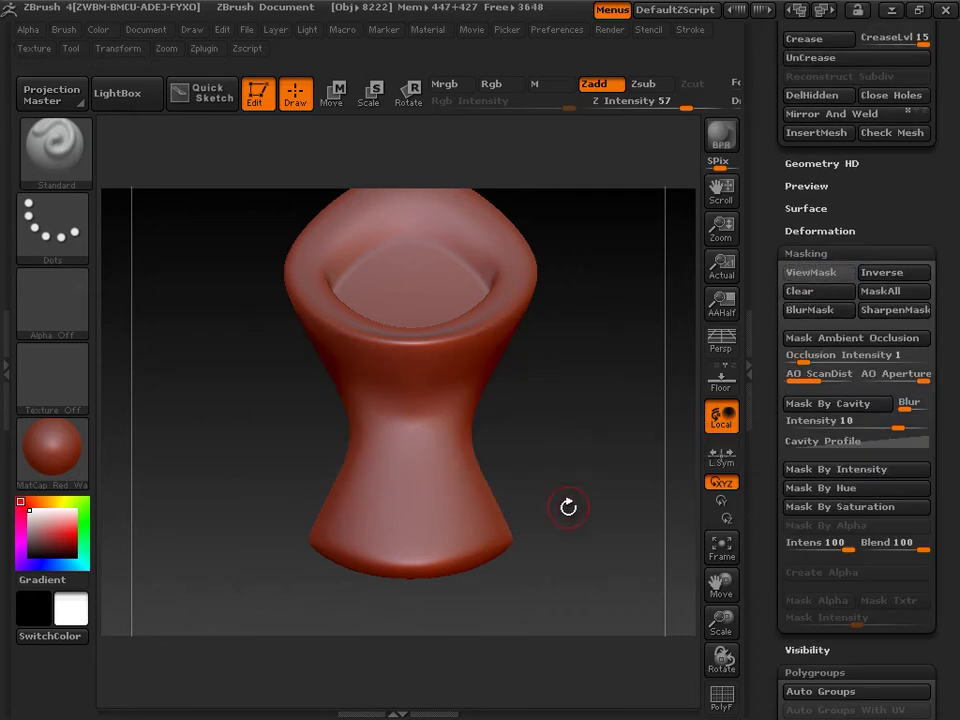
pyautogui.moveTo(555, 499)
pyautogui.keyDown('ctrl'); pyautogui.mouseDown()
pyautogui.moveTo(439, 486)
pyautogui.moveTo(470, 410)
pyautogui.mouseUp(); pyautogui.keyUp('ctrl')
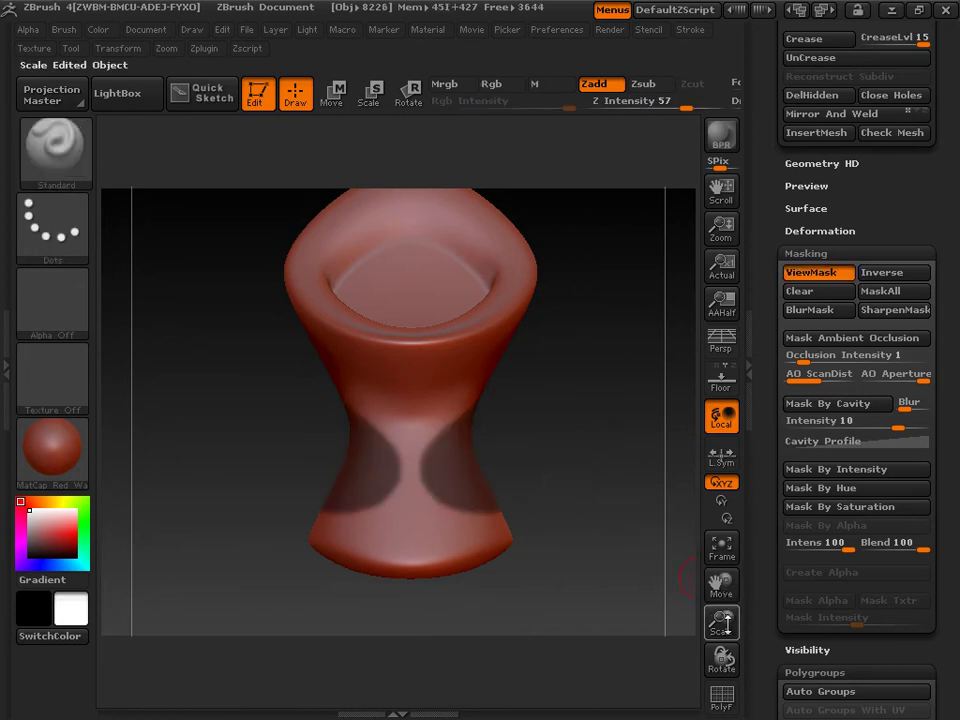
# Sharpen the edges of the mask over the sides of the waist.
pyautogui.moveTo(720, 622); pyautogui.dragTo(721, 693)
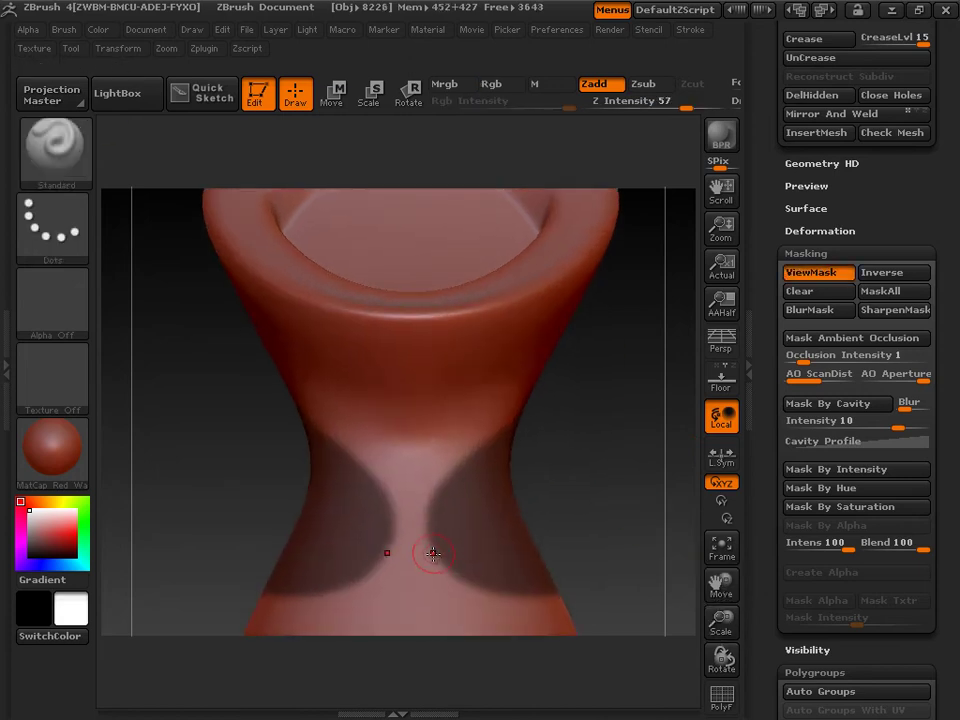
pyautogui.click(890, 317)
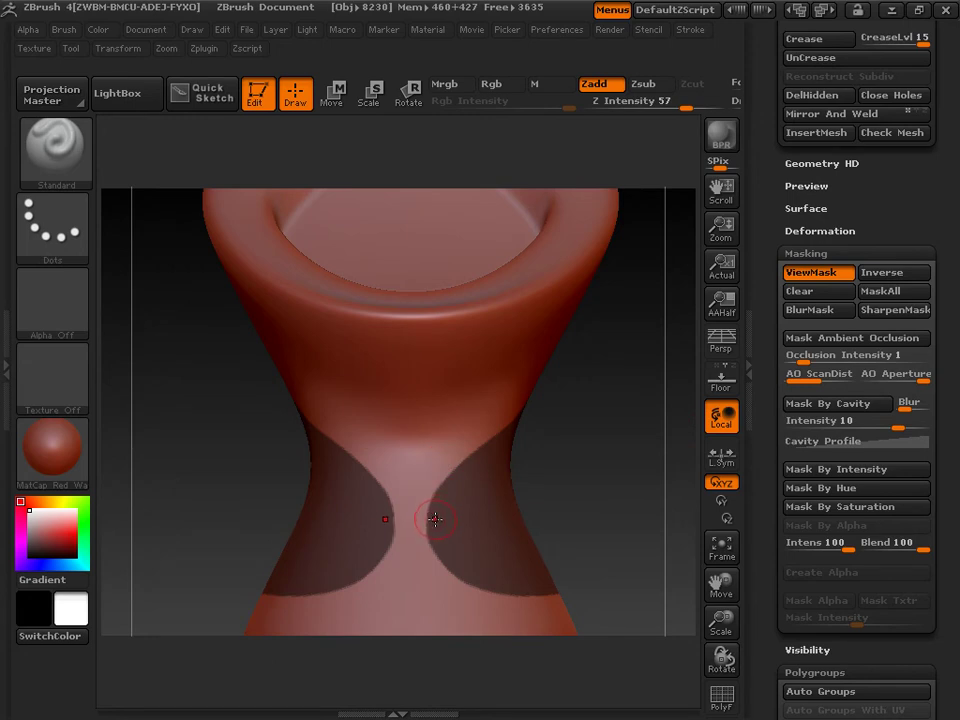
pyautogui.press('ctrl')
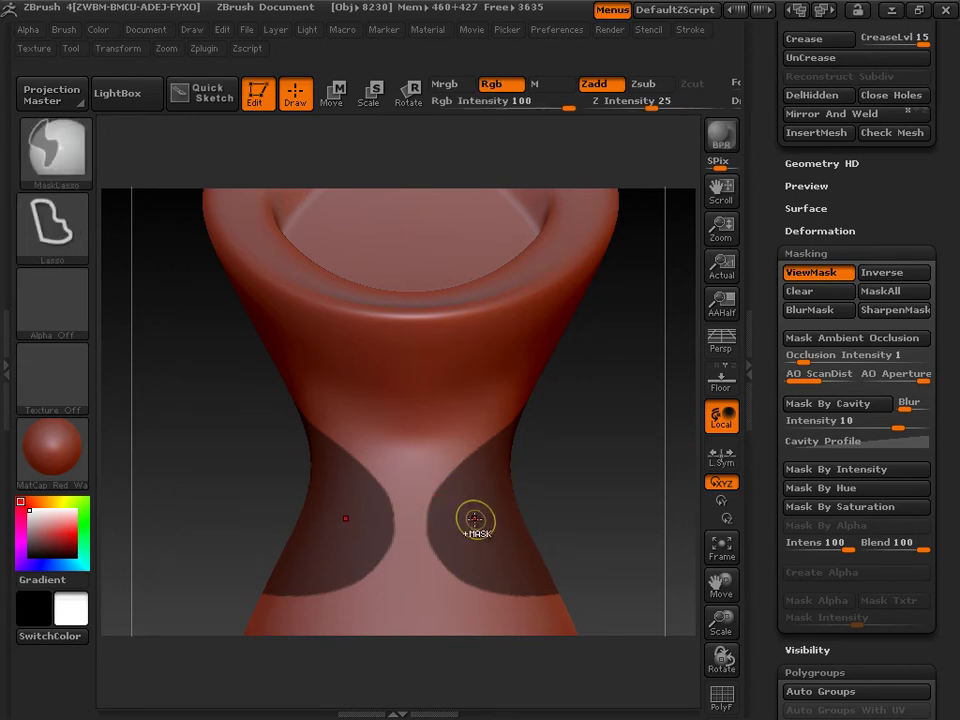
pyautogui.press('ctrl')
pyautogui.keyDown('ctrl'); pyautogui.click(484, 516); pyautogui.keyUp('ctrl')
pyautogui.hotkey('ctrl', 'h')
# Divide the mesh up to subdivision level 9 and lasso a fresh mirrored mask over the sides of the waist.
pyautogui.moveTo(770, 272); pyautogui.dragTo(797, 436)
pyautogui.click(815, 339)
pyautogui.click(815, 339)
pyautogui.moveTo(621, 598)
pyautogui.keyDown('ctrl'); pyautogui.mouseDown()
pyautogui.moveTo(490, 608)
pyautogui.moveTo(439, 516)
pyautogui.moveTo(445, 460)
pyautogui.mouseUp(); pyautogui.keyUp('ctrl')
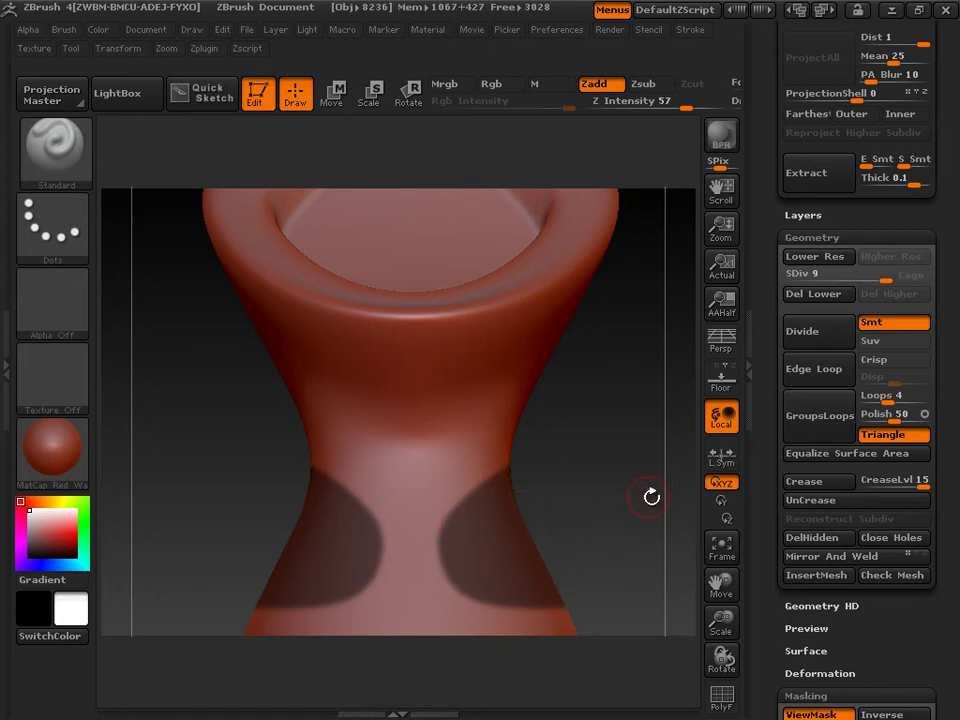
# Invert the mask so that only the two side patches of the waist can be edited.
pyautogui.moveTo(720, 585); pyautogui.dragTo(726, 535)
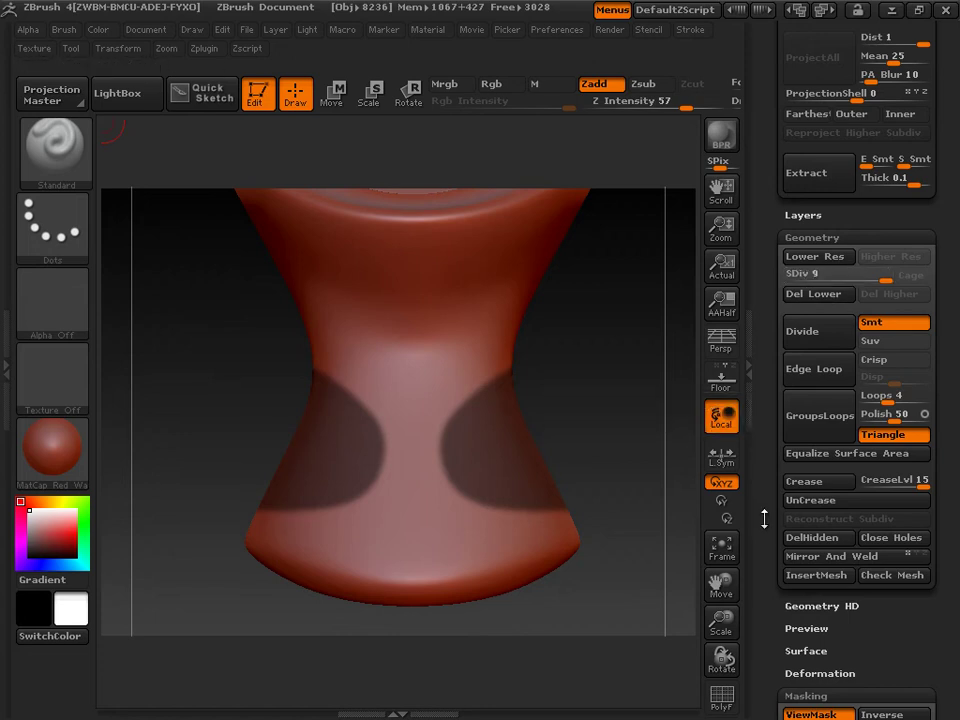
pyautogui.moveTo(769, 536); pyautogui.dragTo(765, 320)
pyautogui.click(886, 351)
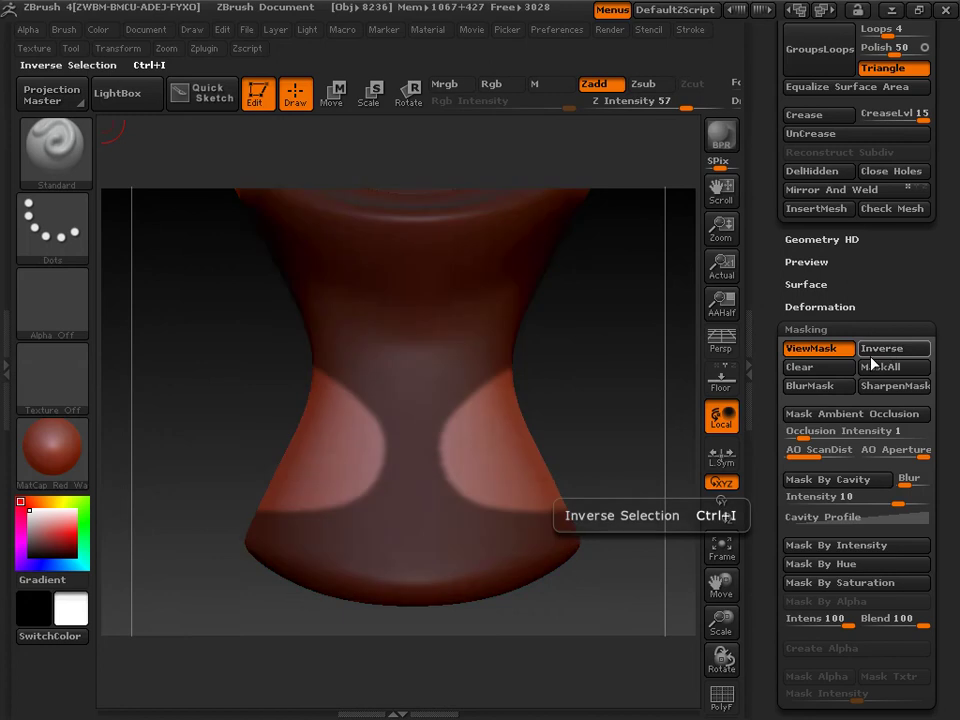
# Sink the unmasked side patches inward with a negative Inflat deformation.
pyautogui.moveTo(765, 527); pyautogui.dragTo(749, 343)
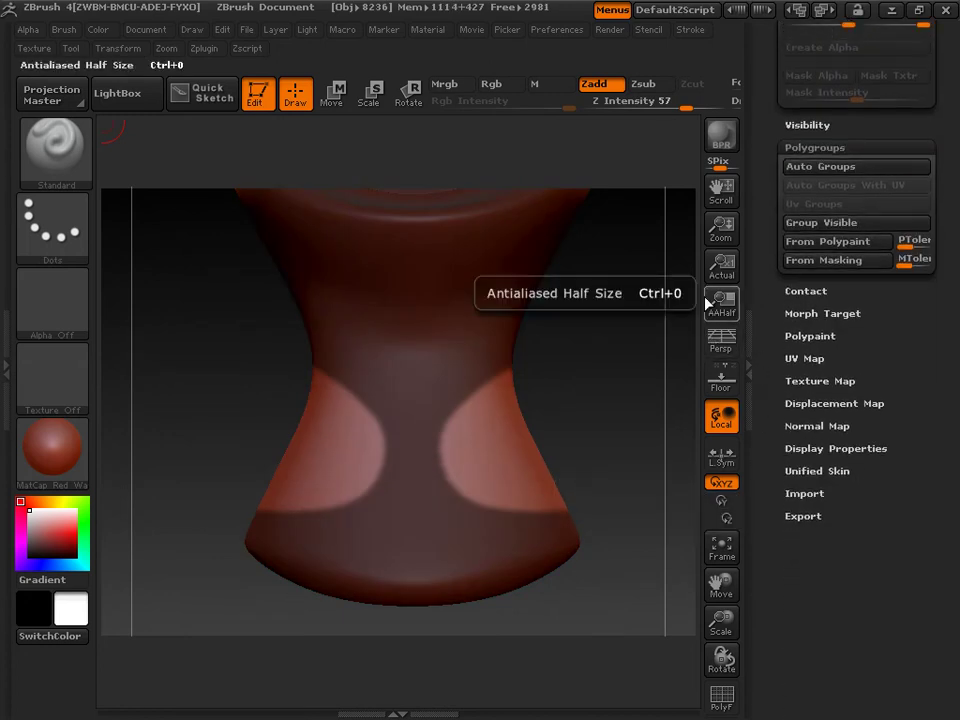
pyautogui.moveTo(765, 343); pyautogui.dragTo(738, 541)
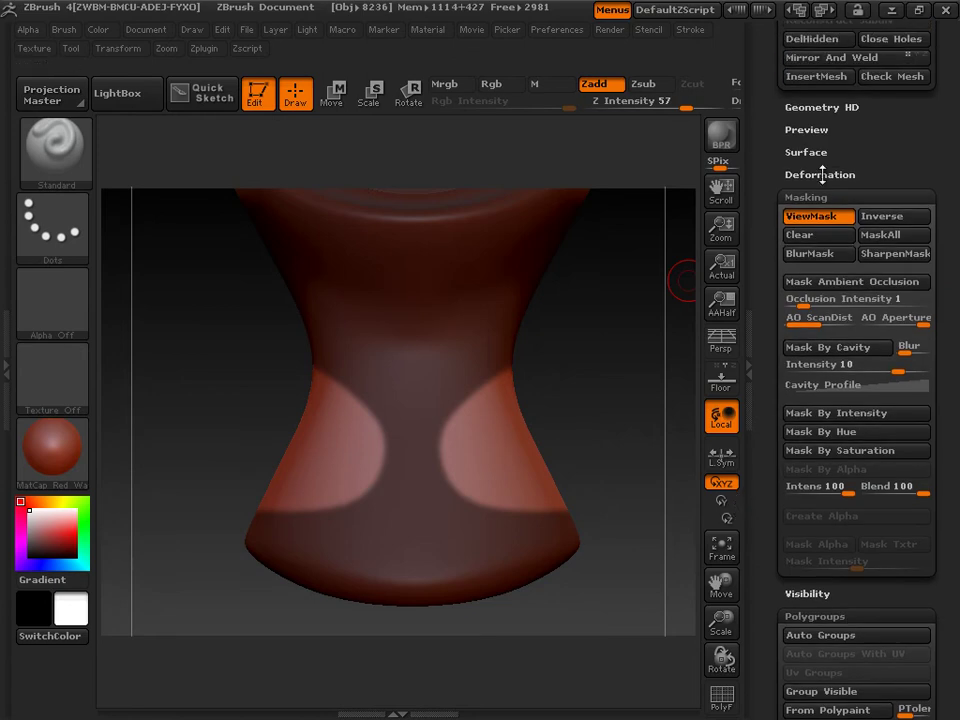
pyautogui.click(822, 175)
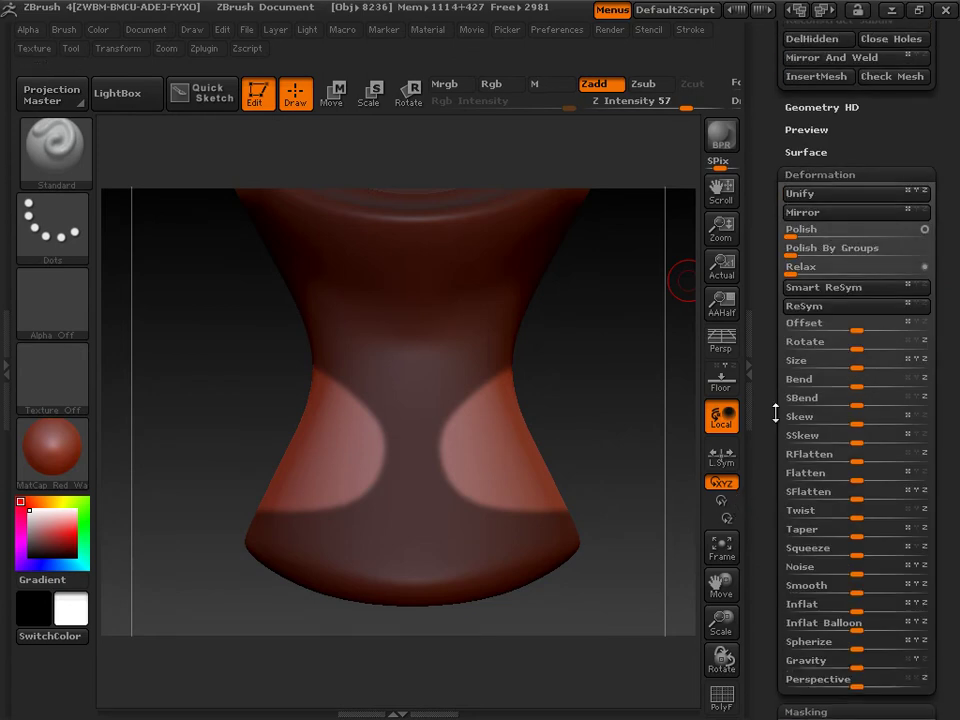
pyautogui.click(822, 606)
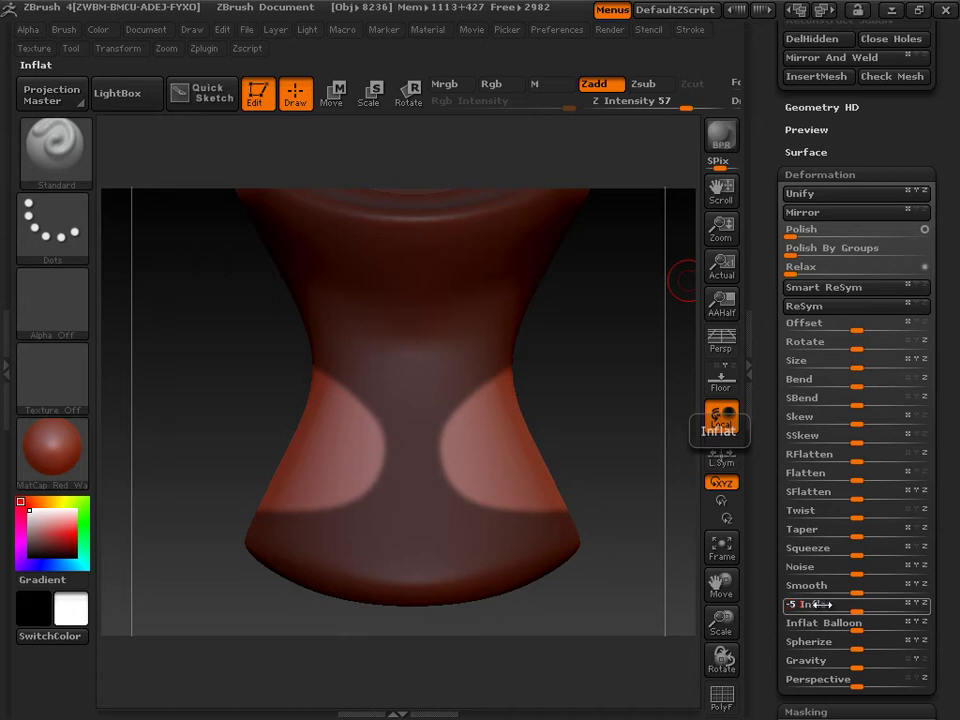
pyautogui.moveTo(820, 605); pyautogui.dragTo(816, 605)
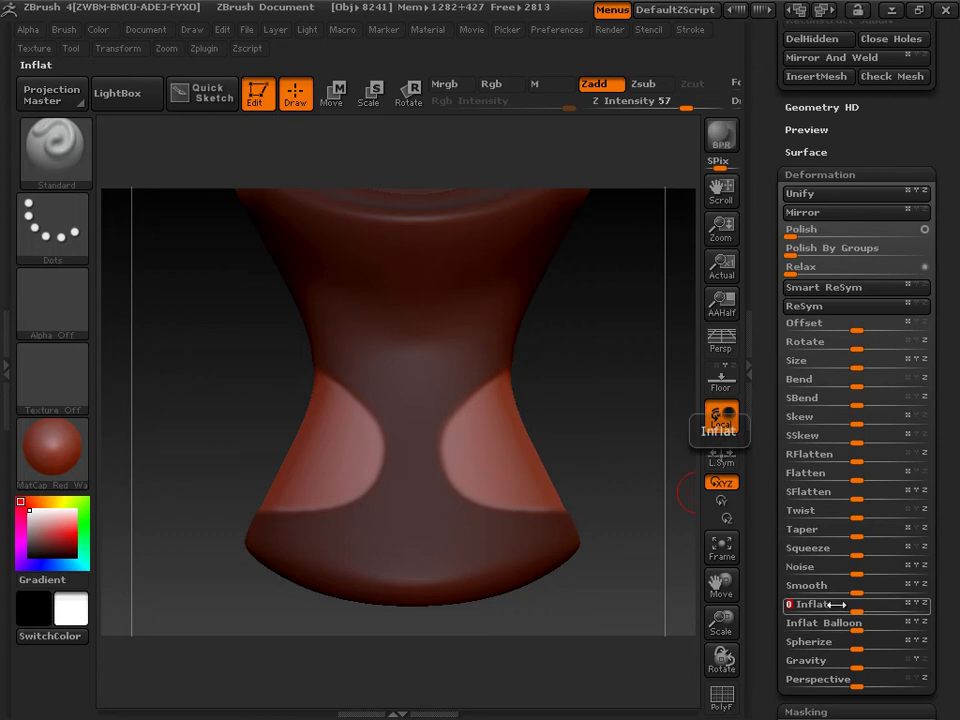
pyautogui.moveTo(836, 604); pyautogui.dragTo(828, 605)
pyautogui.moveTo(828, 605); pyautogui.dragTo(828, 605)
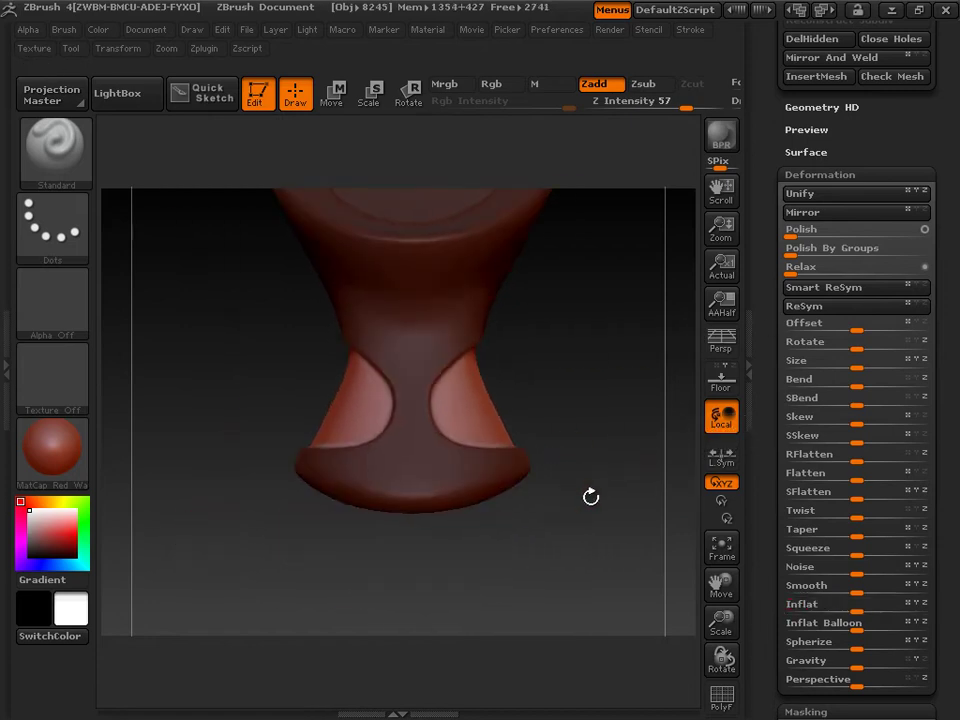
# Examine the recessed side patches from the front, the side and below.
pyautogui.moveTo(600, 521); pyautogui.dragTo(554, 502)
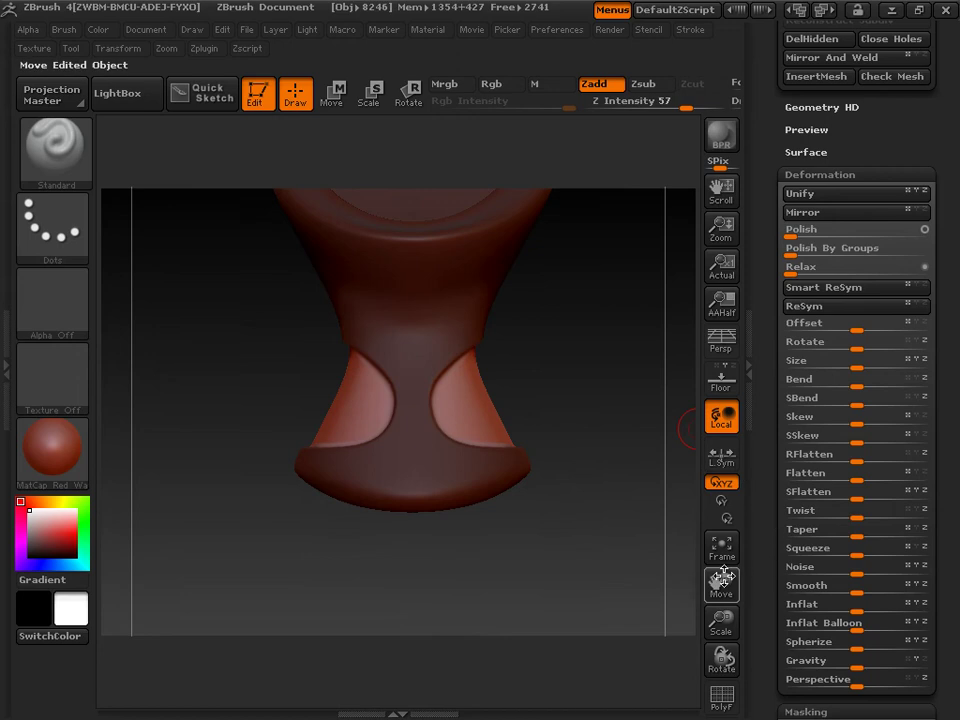
pyautogui.moveTo(721, 585); pyautogui.dragTo(756, 640)
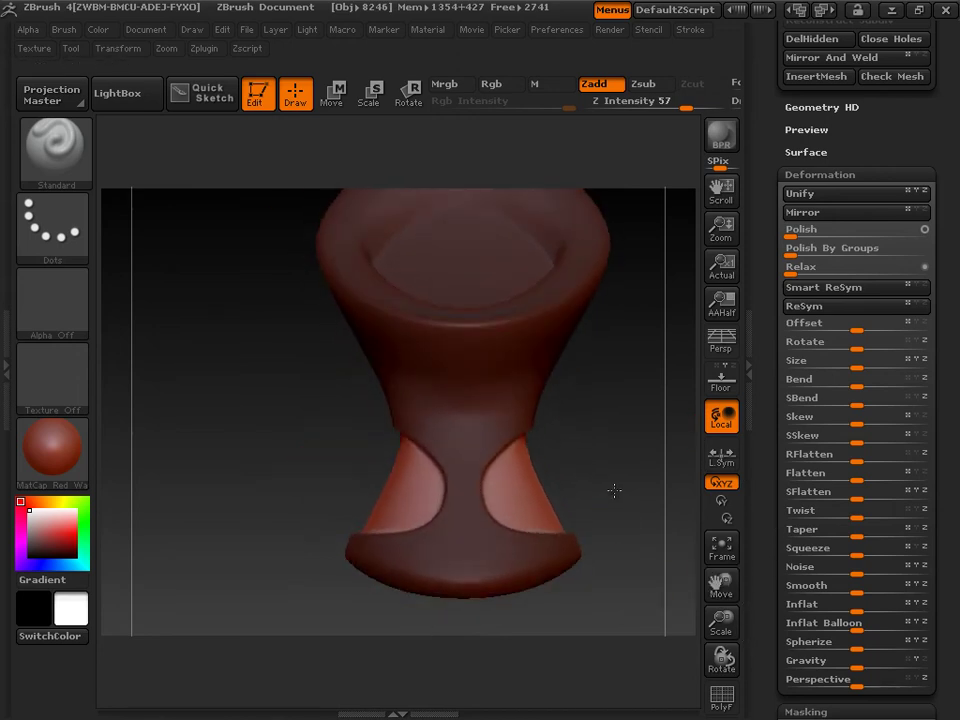
pyautogui.moveTo(633, 594); pyautogui.dragTo(553, 611)
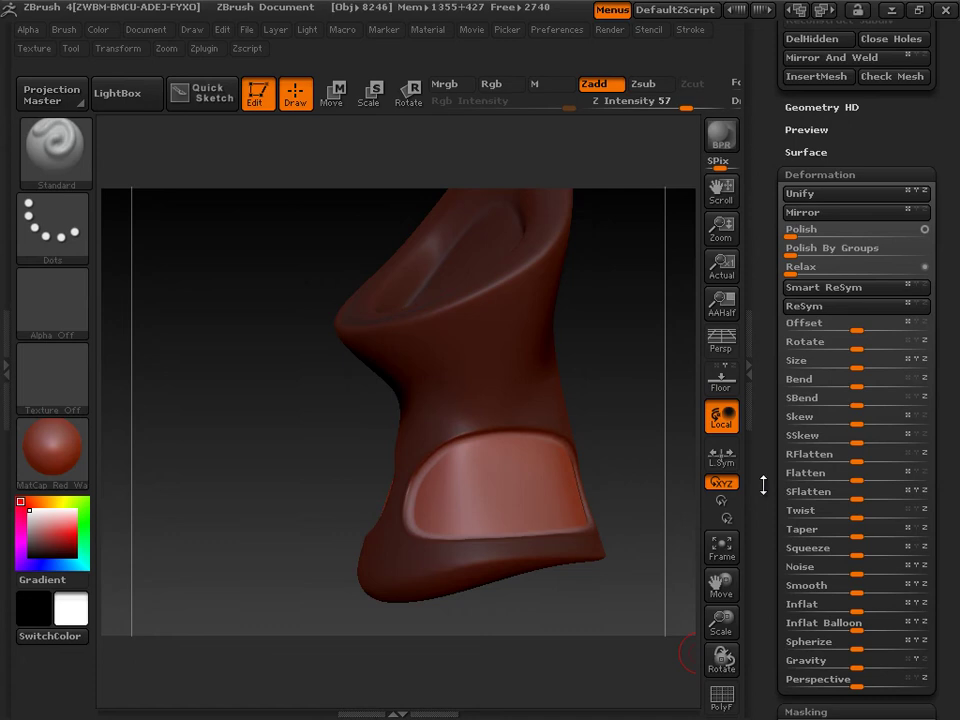
pyautogui.scroll(2, 763, 484)
pyautogui.moveTo(609, 366); pyautogui.dragTo(669, 358)
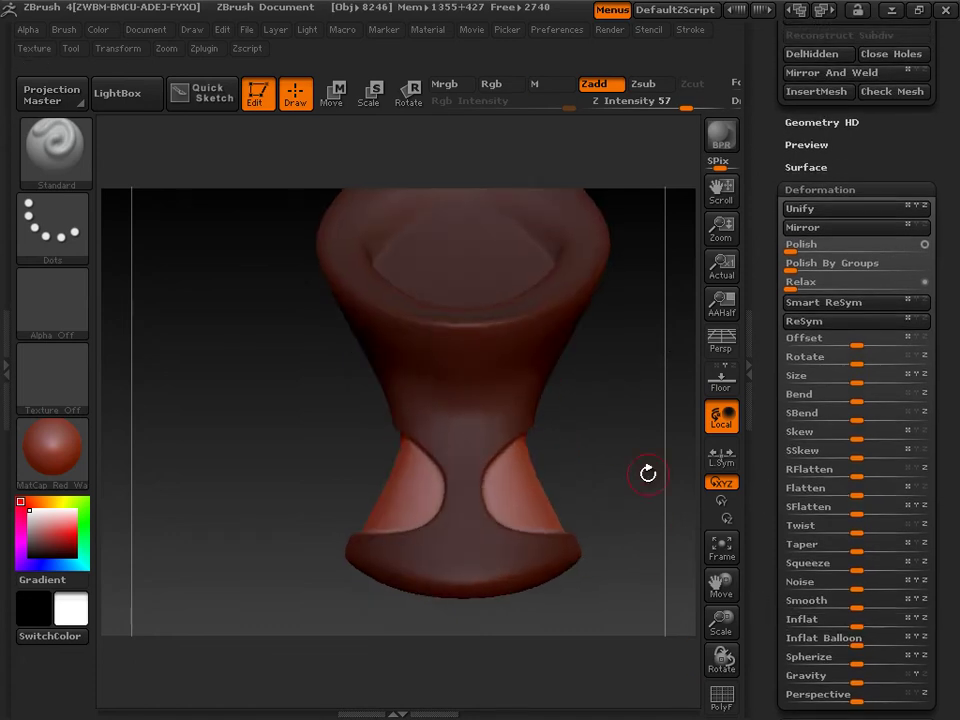
pyautogui.moveTo(645, 459); pyautogui.dragTo(626, 411)
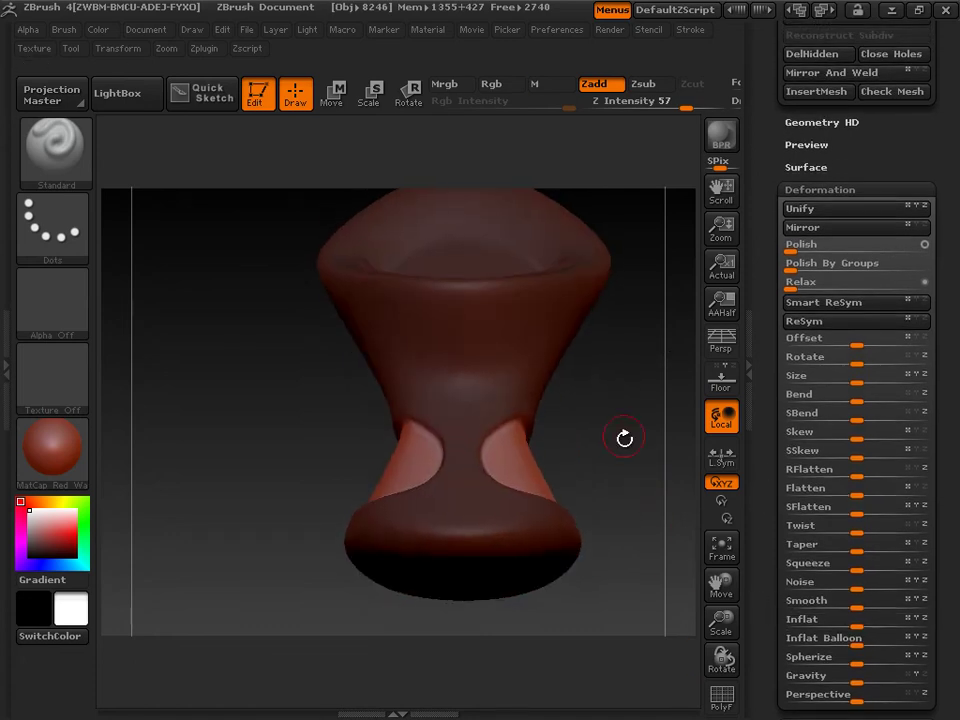
pyautogui.scroll(-5, 770, 621)
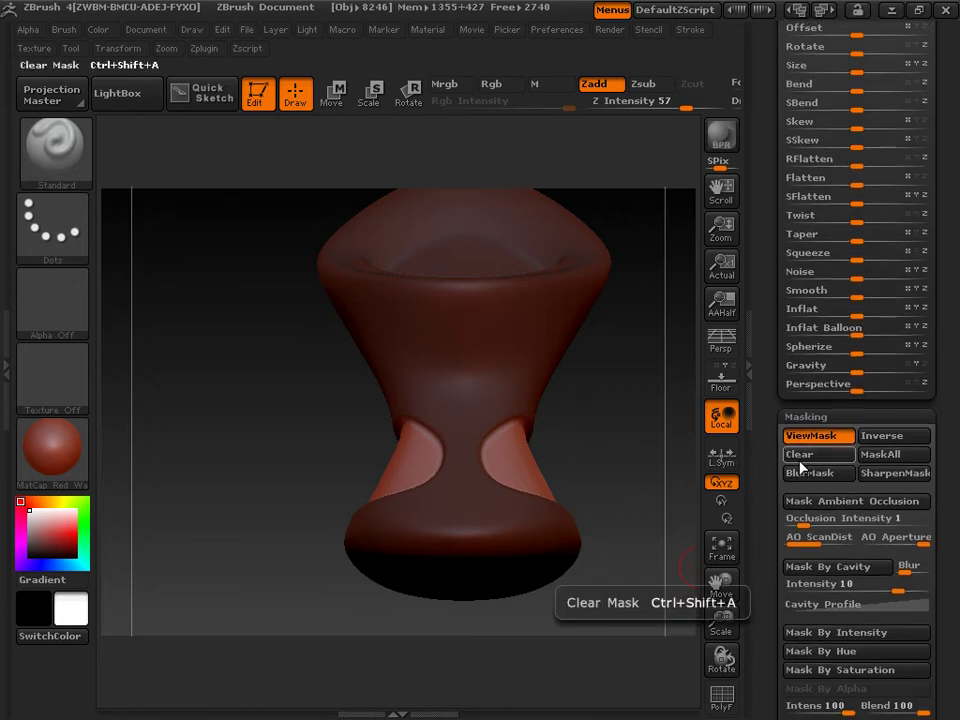
pyautogui.scroll(-1, 771, 499)
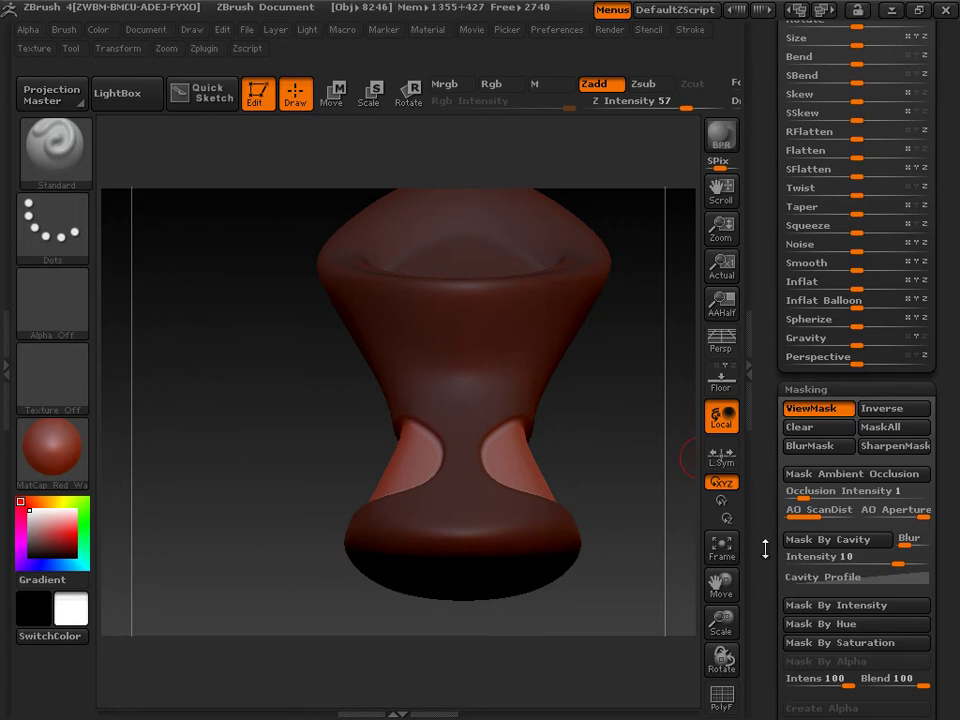
# Set the UV map size to 4096 and try to assign Group UV Tiles (GUVTiles) to the mesh.
pyautogui.moveTo(766, 557); pyautogui.dragTo(759, 362)
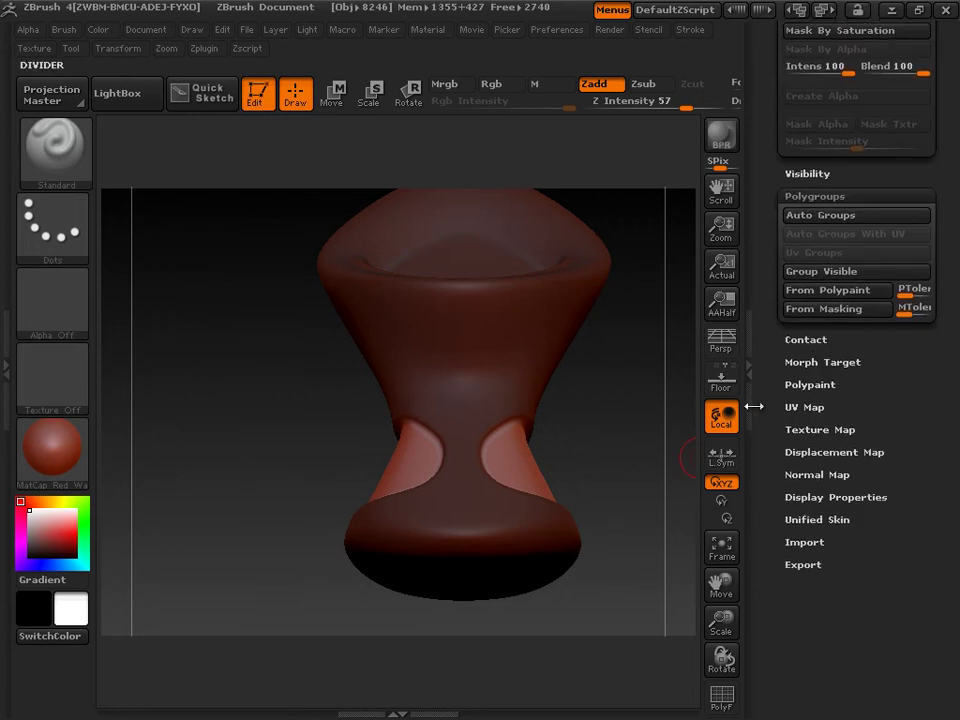
pyautogui.click(816, 407)
pyautogui.moveTo(776, 521); pyautogui.dragTo(770, 423)
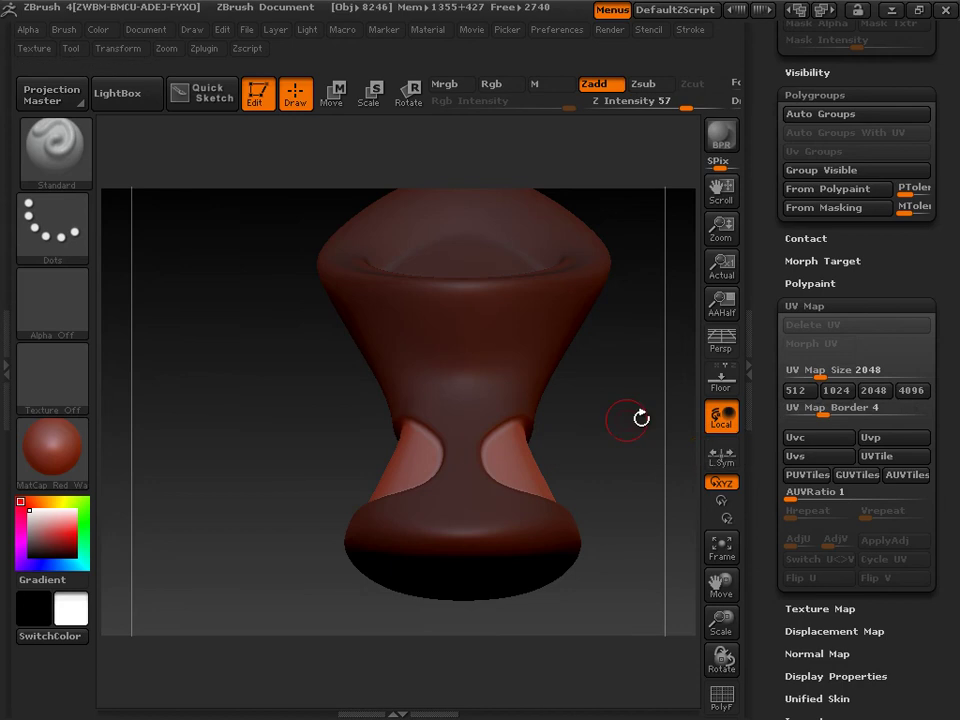
pyautogui.click(913, 391)
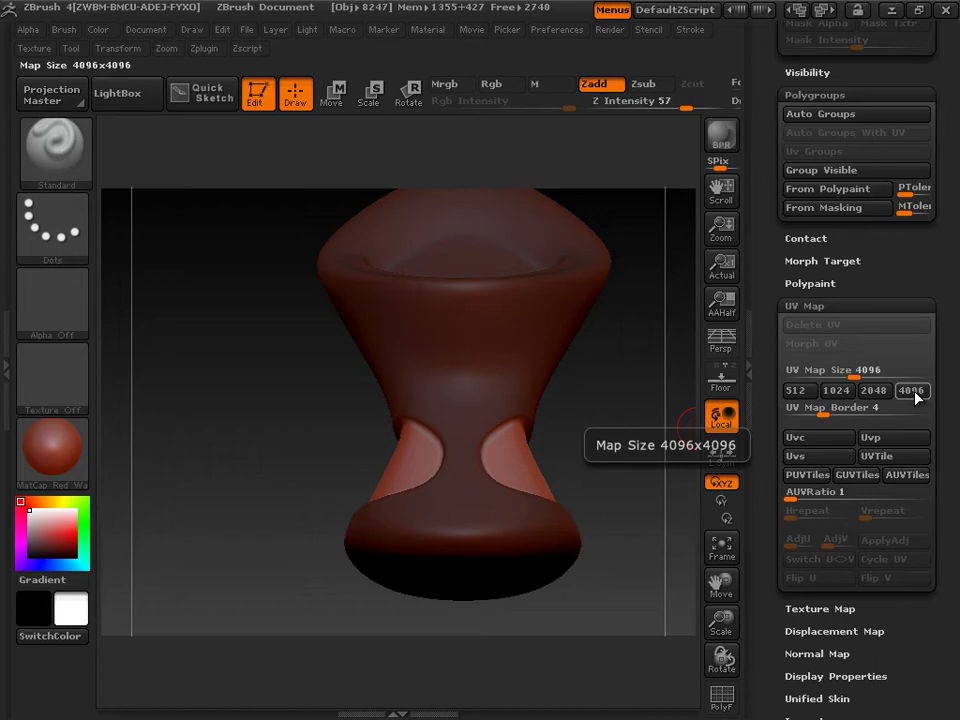
pyautogui.click(860, 476)
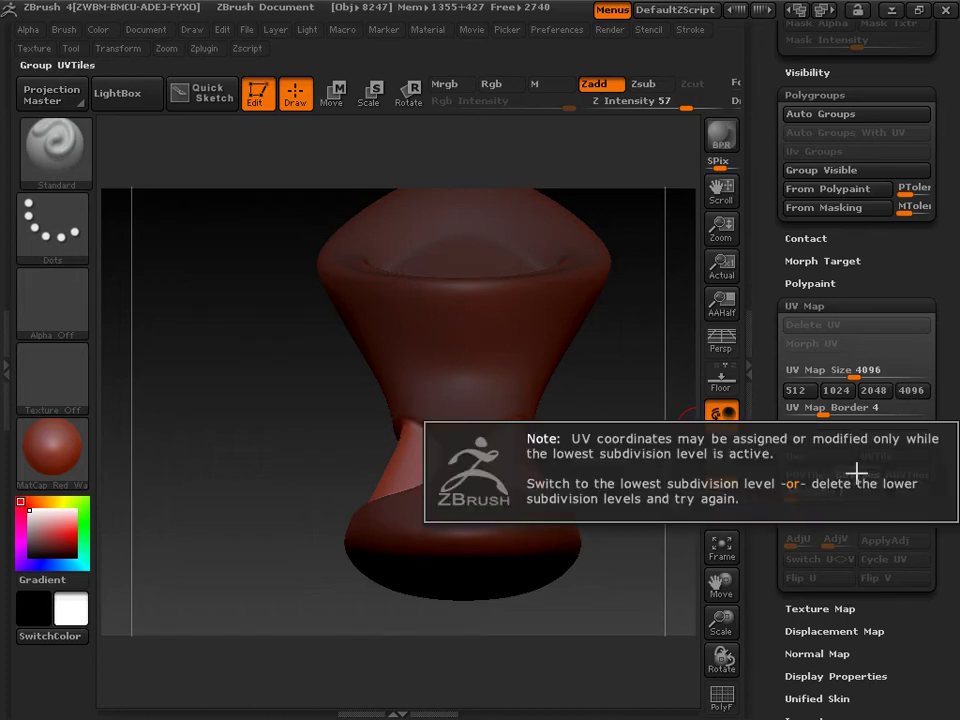
# Switch the mesh to its lowest subdivision level so that UV coordinates can be assigned.
pyautogui.moveTo(774, 242); pyautogui.dragTo(784, 429)
pyautogui.scroll(10, 763, 236)
pyautogui.moveTo(868, 330); pyautogui.dragTo(778, 328)
pyautogui.moveTo(771, 531); pyautogui.dragTo(736, 249)
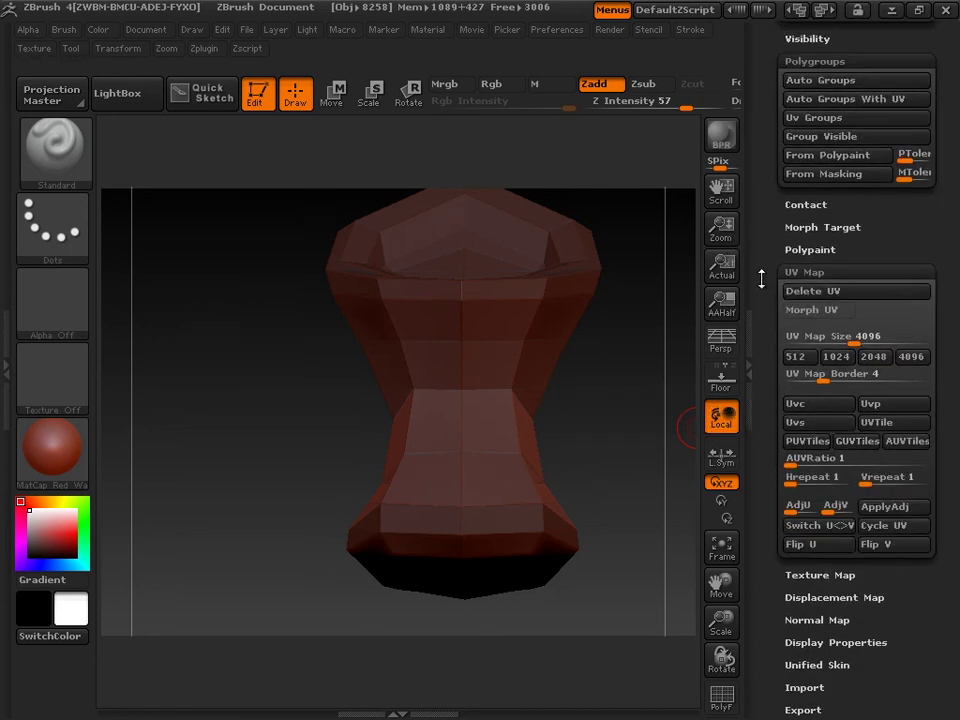
# Return the mesh to subdivision level 9 and create an alpha from the current mask.
pyautogui.moveTo(761, 272); pyautogui.dragTo(828, 539)
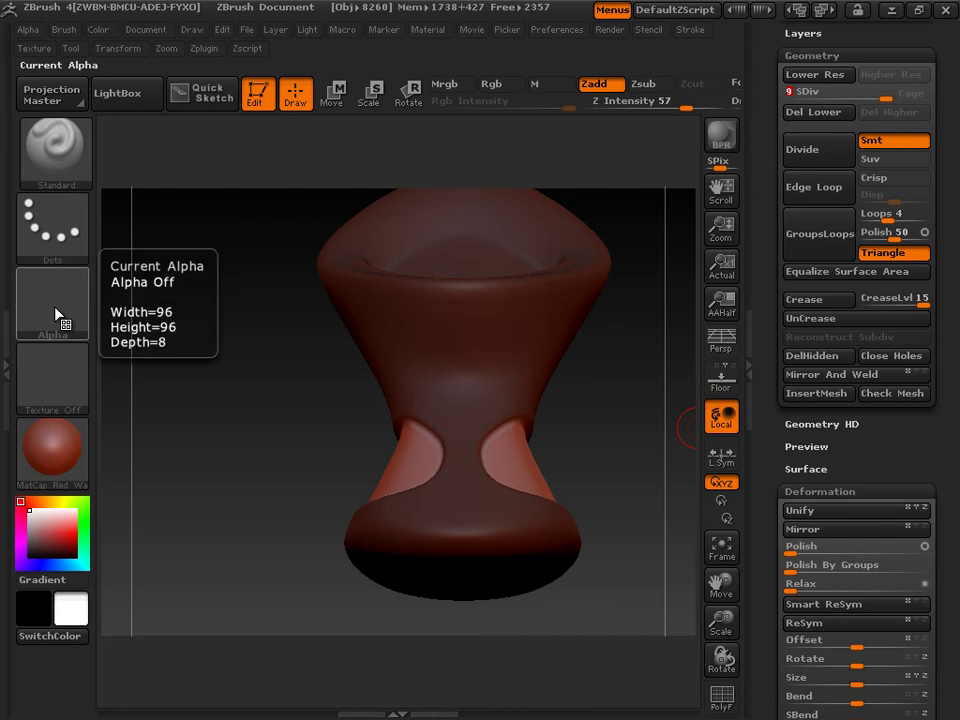
pyautogui.moveTo(774, 510); pyautogui.dragTo(785, 290)
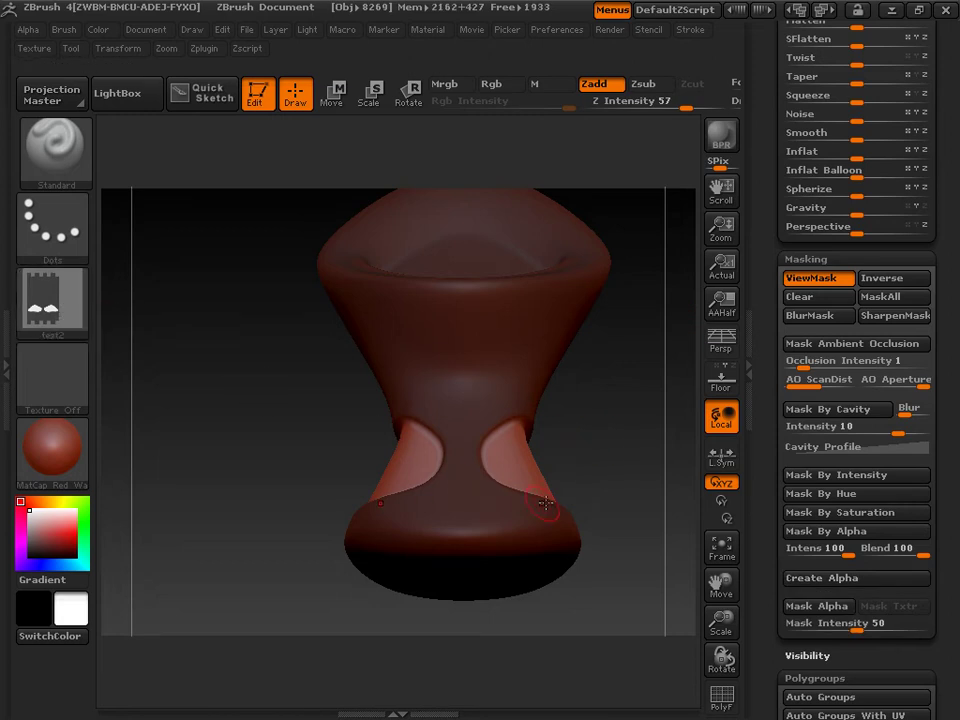
pyautogui.moveTo(583, 484); pyautogui.dragTo(621, 523)
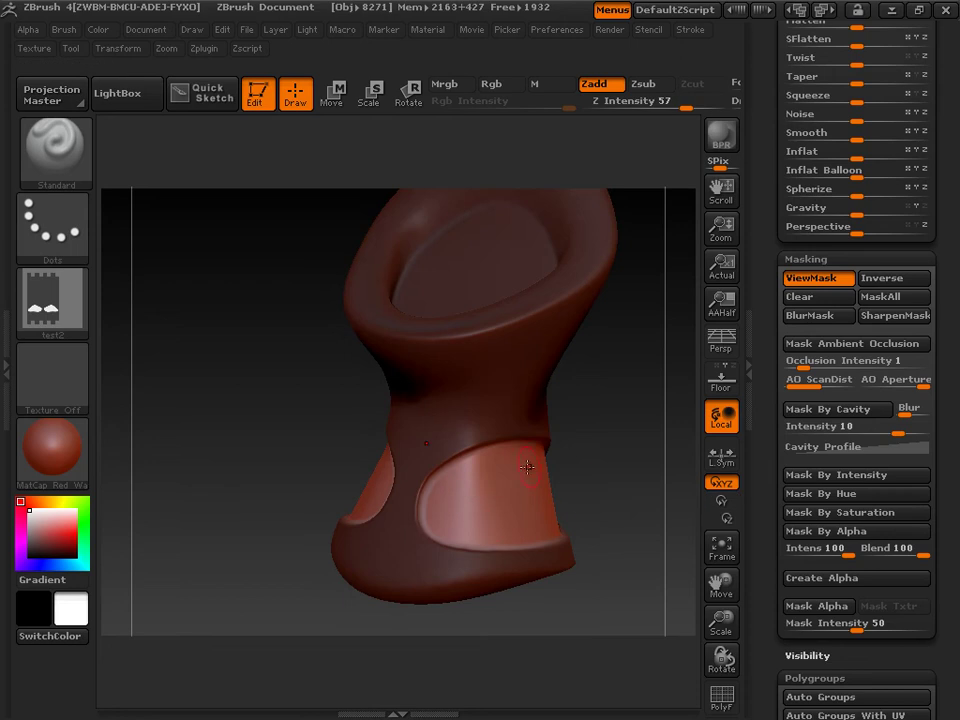
pyautogui.moveTo(562, 485)
pyautogui.mouseDown()
pyautogui.moveTo(574, 496)
pyautogui.moveTo(596, 491)
pyautogui.moveTo(572, 473)
pyautogui.mouseUp()
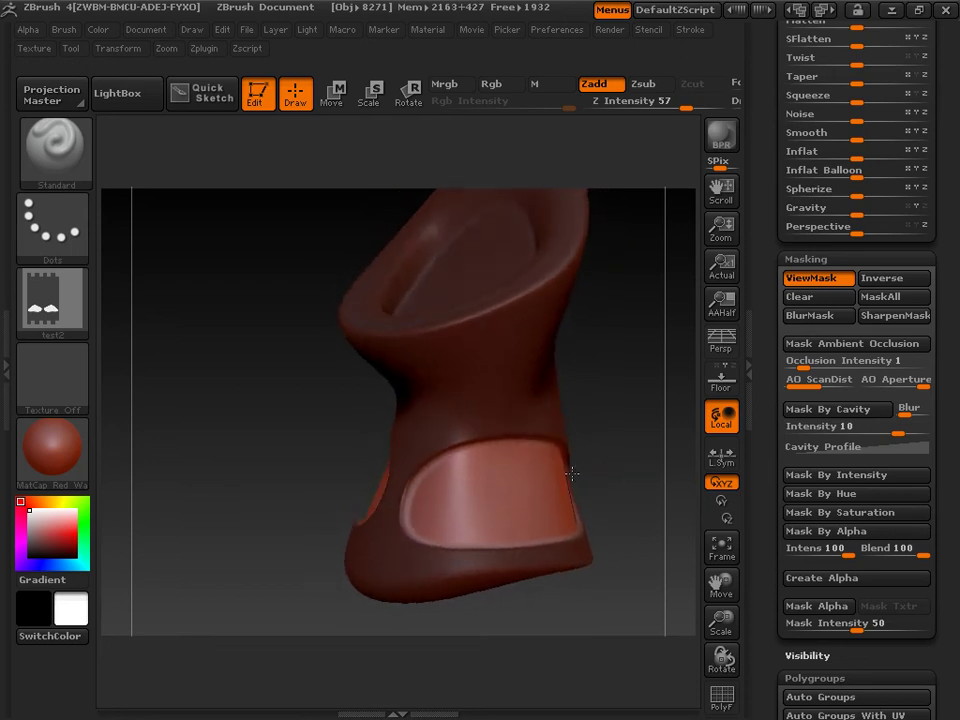
# Choose the Elastic brush from the sculpting brushes.
pyautogui.click(58, 179)
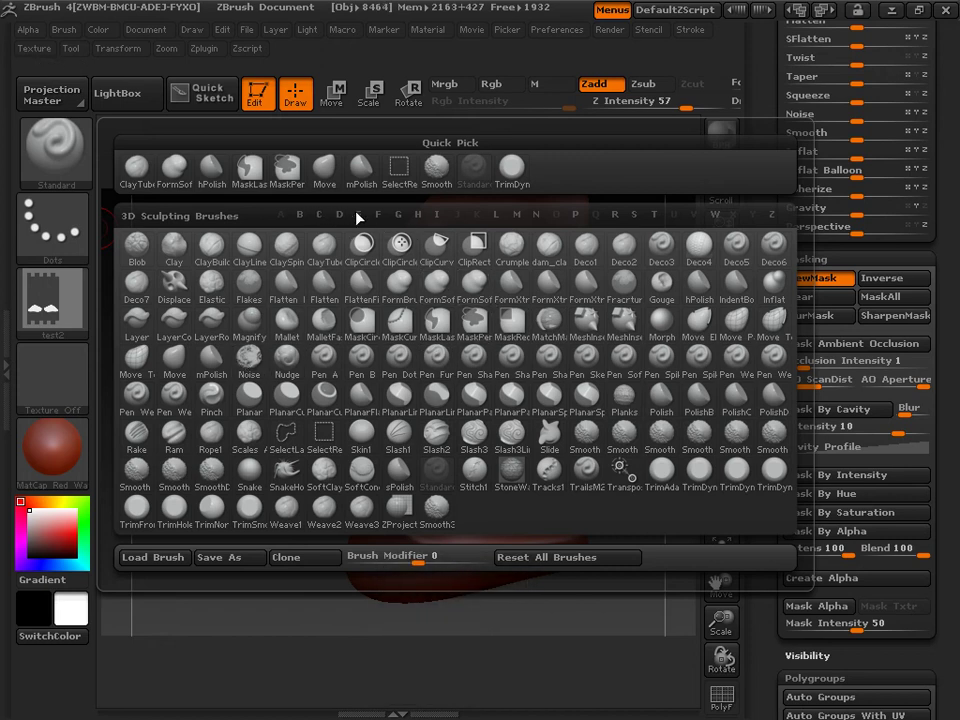
pyautogui.press('e')
pyautogui.press('l')
pyautogui.click(65, 150)
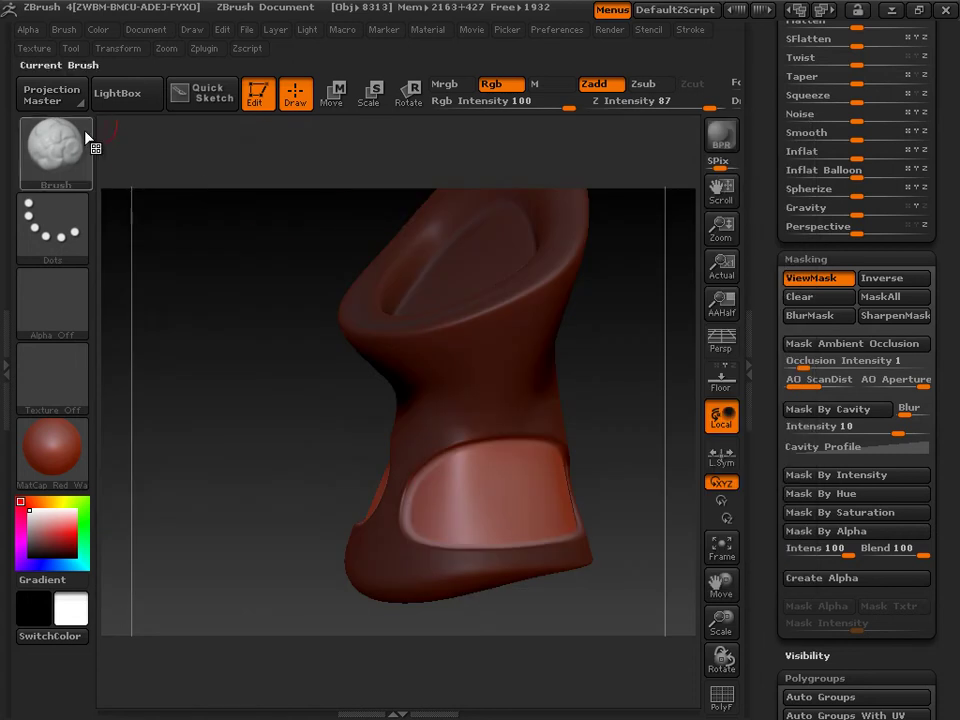
pyautogui.click(60, 135)
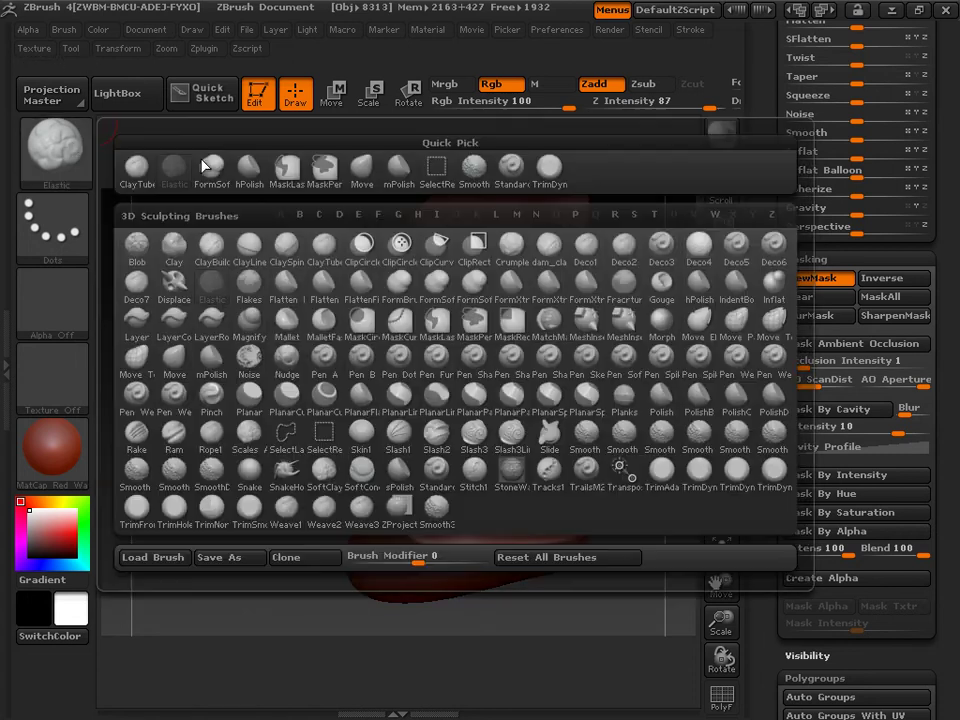
pyautogui.click(359, 214)
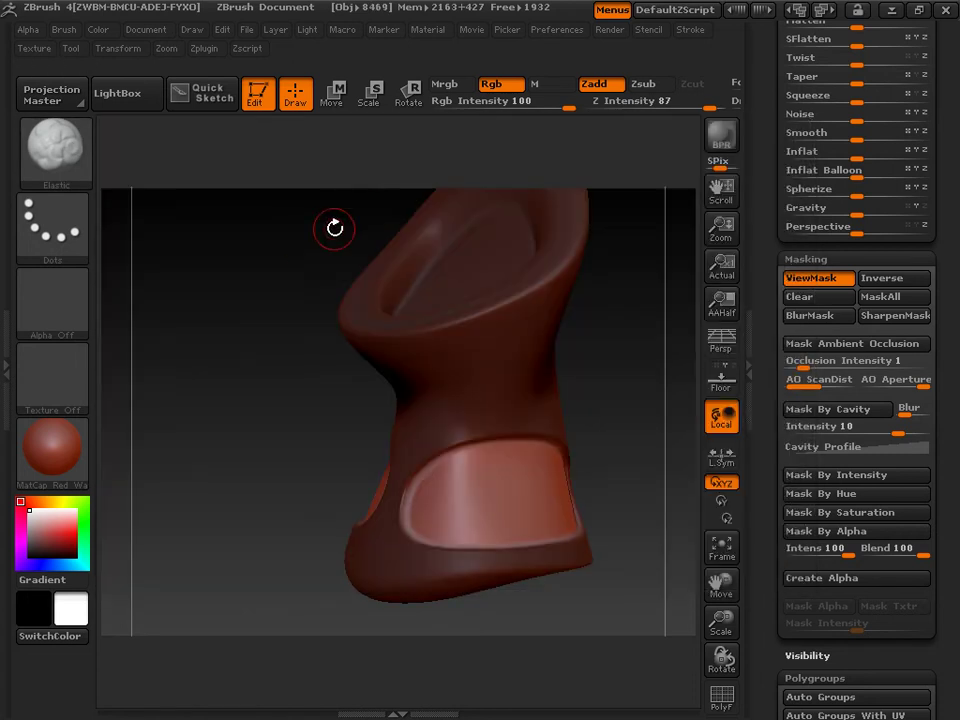
pyautogui.click(40, 160)
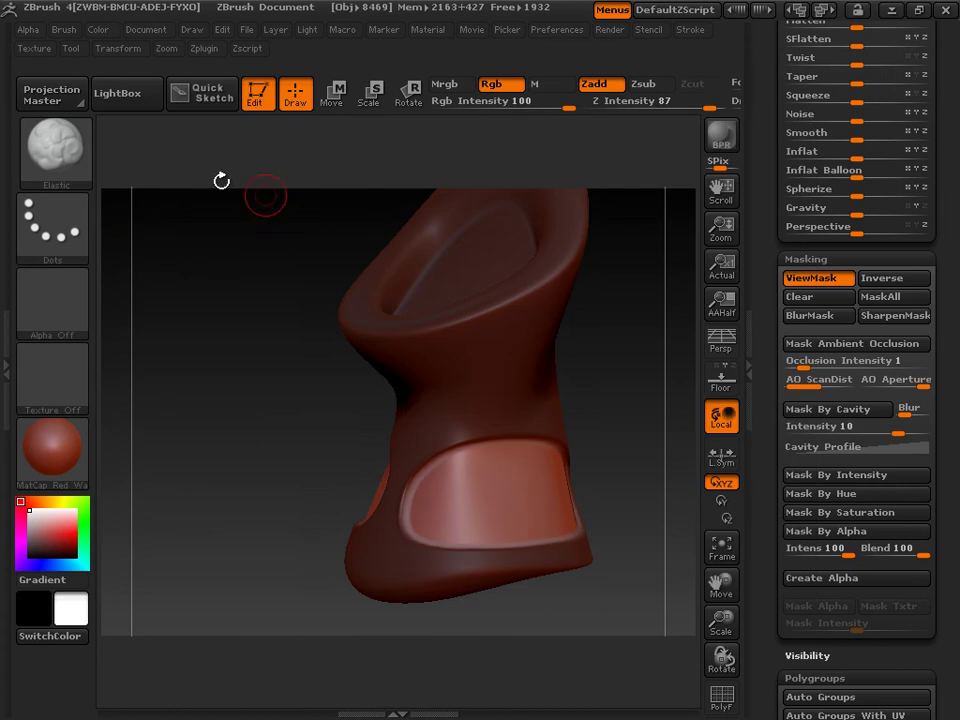
# Choose the Fracrture brush and sculpt rough fractured texture across the unmasked side patches with mirrored strokes.
pyautogui.click(55, 150)
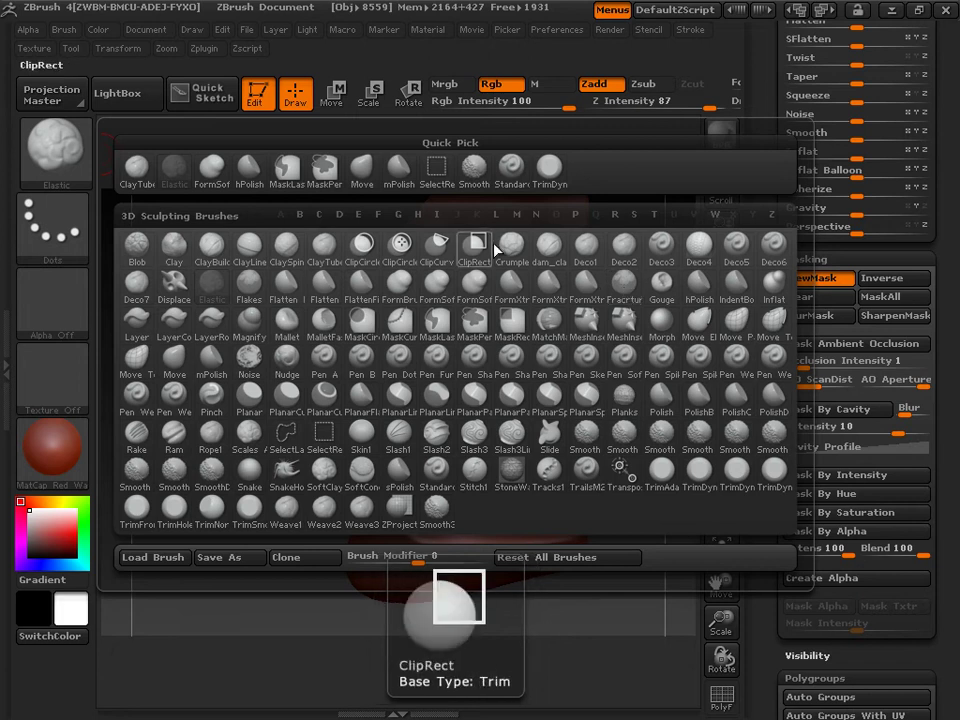
pyautogui.click(622, 288)
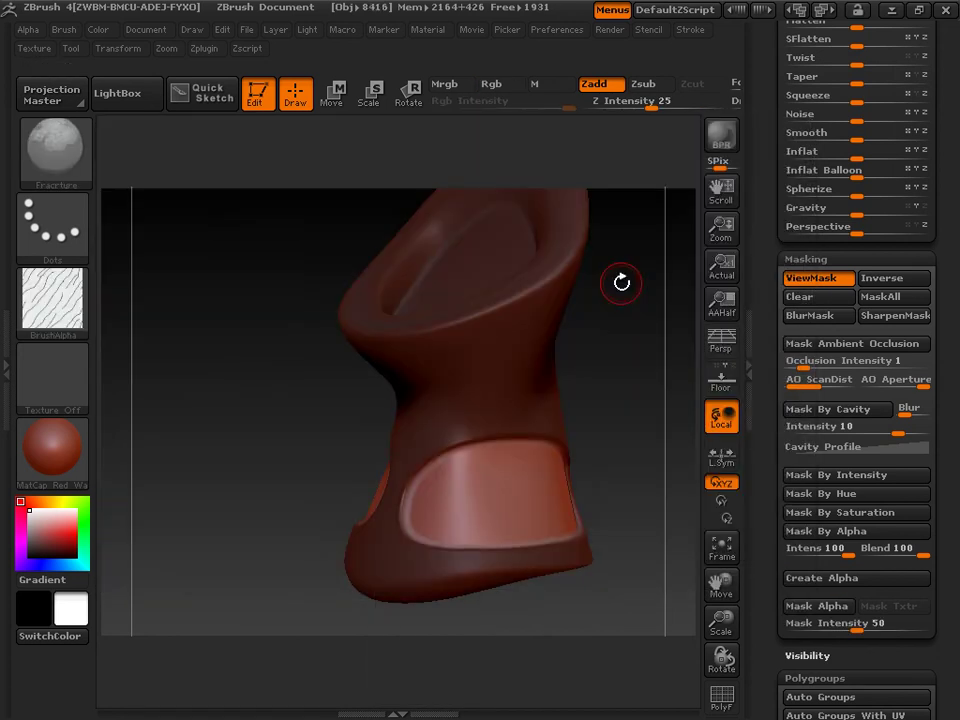
pyautogui.moveTo(461, 465)
pyautogui.mouseDown()
pyautogui.moveTo(440, 445)
pyautogui.moveTo(405, 470)
pyautogui.moveTo(420, 530)
pyautogui.moveTo(558, 511)
pyautogui.moveTo(460, 470)
pyautogui.moveTo(526, 480)
pyautogui.mouseUp()
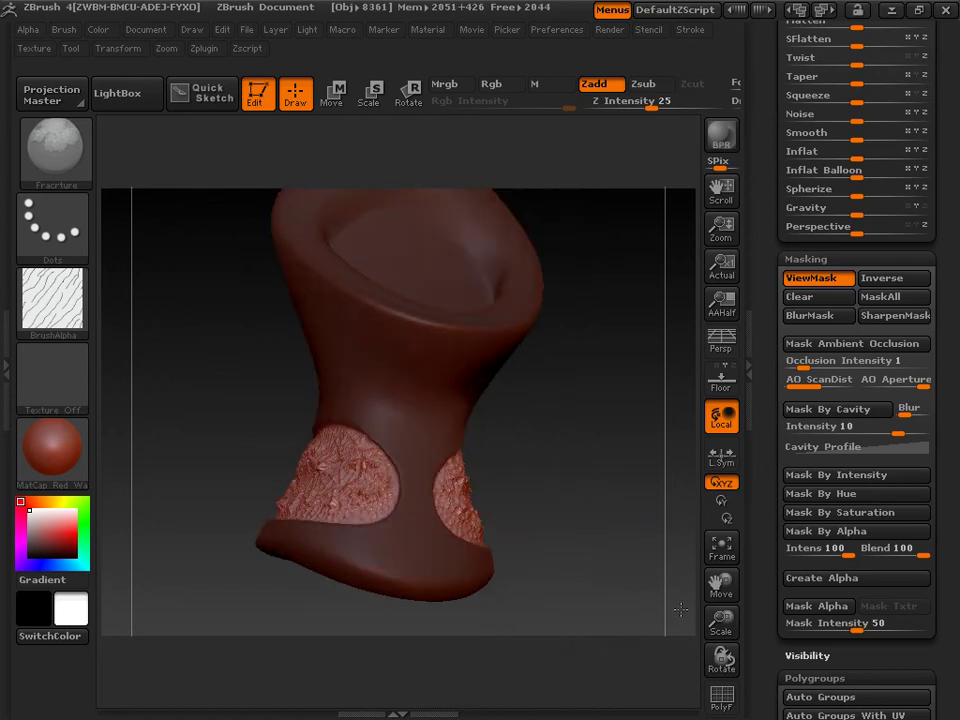
pyautogui.moveTo(670, 619); pyautogui.dragTo(580, 537)
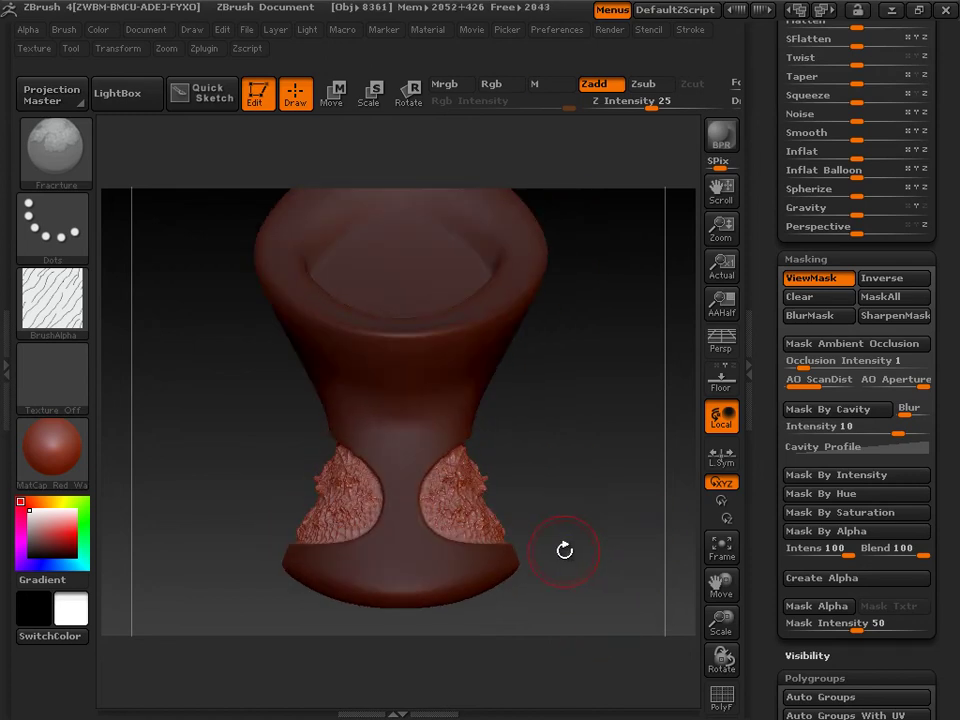
# Clear the mask and undo the stray Fracrture stroke that spread outside the textured side patch.
pyautogui.click(808, 304)
pyautogui.moveTo(596, 540)
pyautogui.mouseDown()
pyautogui.moveTo(470, 405)
pyautogui.moveTo(530, 395)
pyautogui.moveTo(560, 425)
pyautogui.moveTo(453, 466)
pyautogui.mouseUp()
pyautogui.press('ctrl')
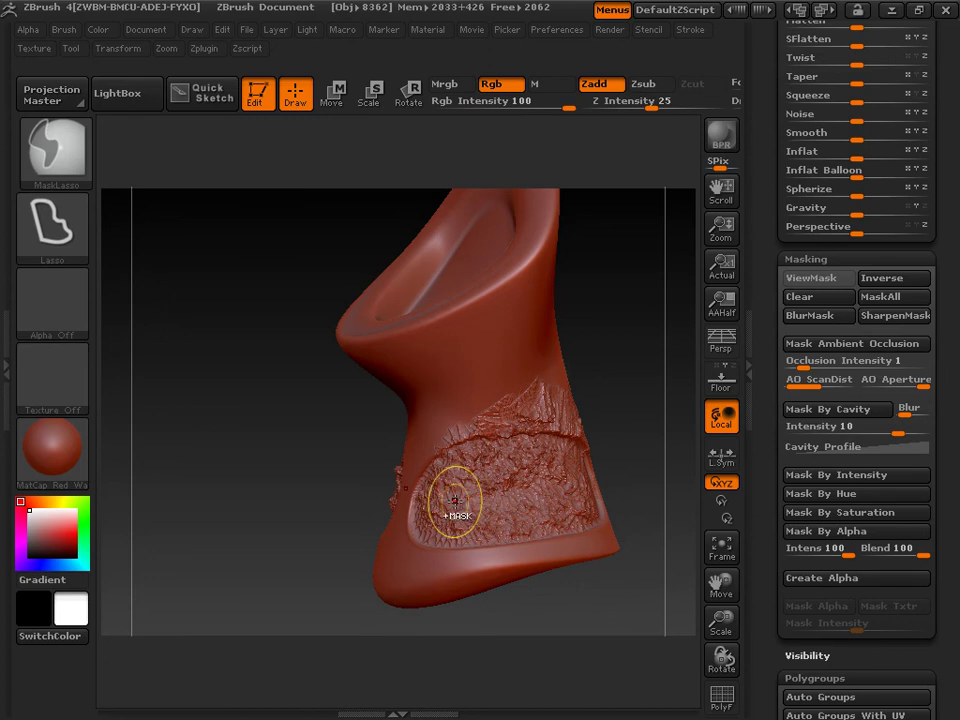
pyautogui.hotkey('ctrl', 'z')
pyautogui.moveTo(210, 488); pyautogui.dragTo(290, 503)
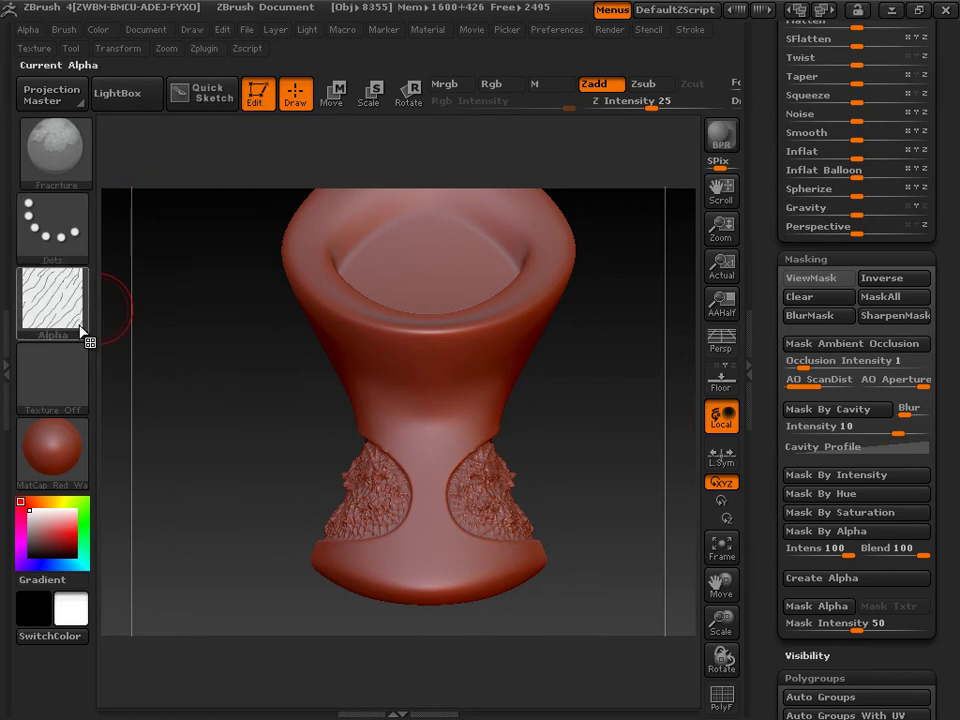
# Choose the Standard brush and mask the mesh by its current alpha, leaving the textured side patches unmasked.
pyautogui.click(55, 158)
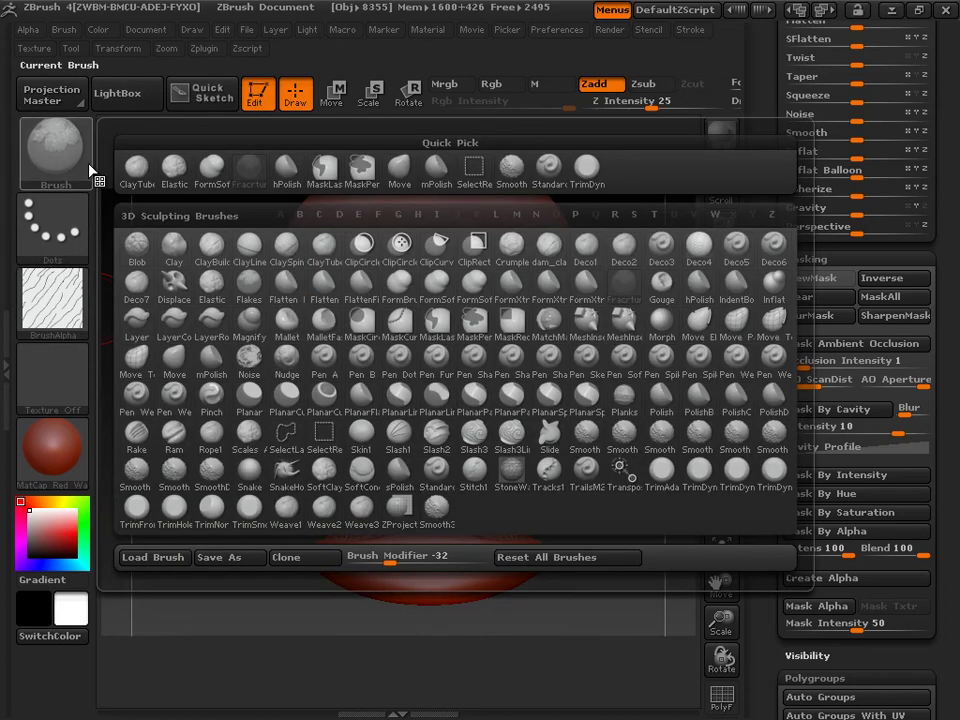
pyautogui.click(446, 480)
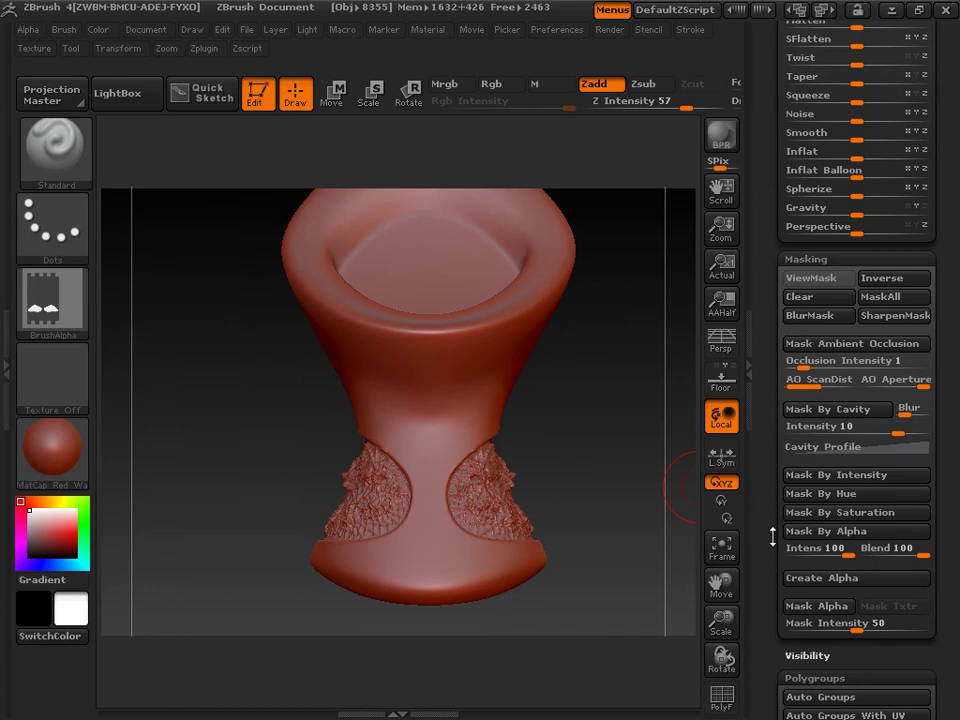
pyautogui.moveTo(769, 536); pyautogui.dragTo(760, 479)
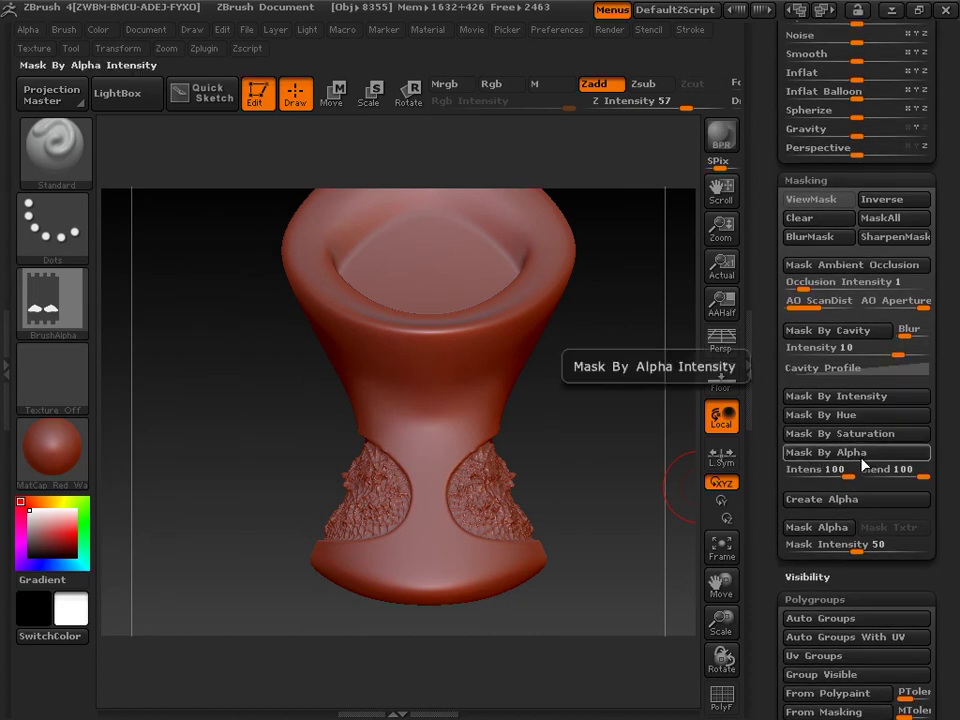
pyautogui.click(840, 455)
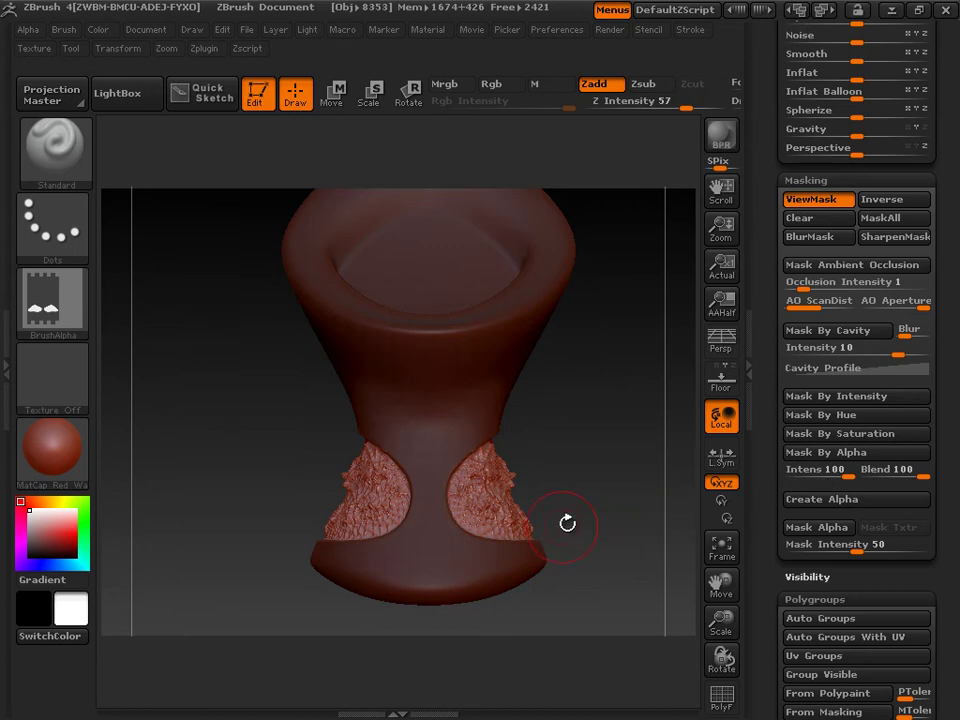
pyautogui.moveTo(574, 527); pyautogui.dragTo(537, 411)
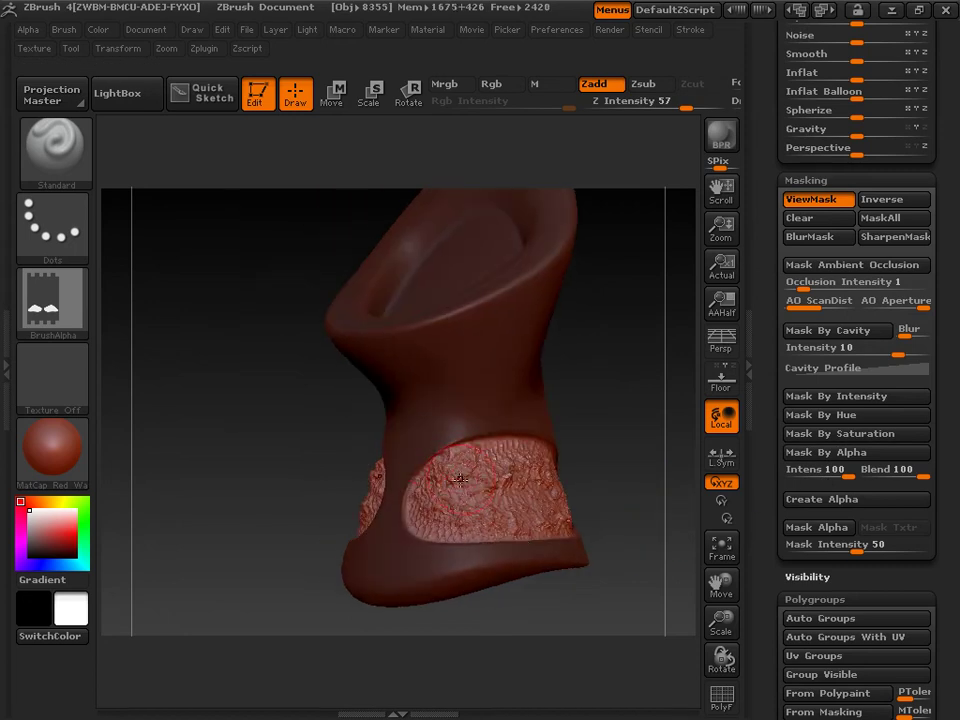
pyautogui.moveTo(225, 465); pyautogui.dragTo(137, 317)
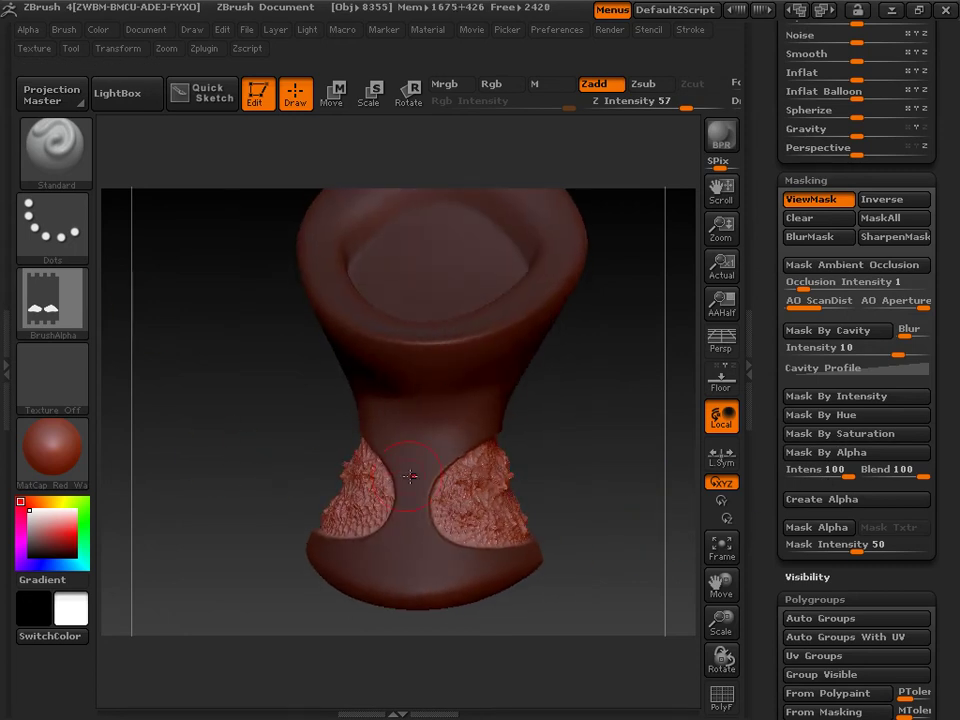
pyautogui.moveTo(53, 302)
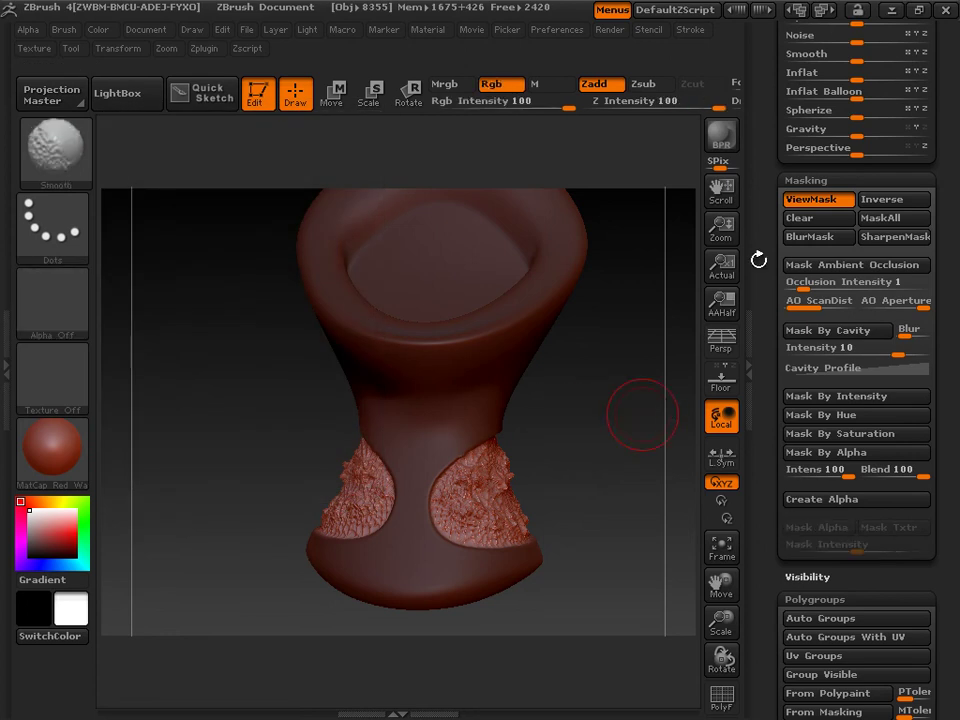
# Clear the mask and set the Standard brush's alpha to Alpha Off.
pyautogui.click(810, 220)
pyautogui.moveTo(628, 431); pyautogui.dragTo(628, 450)
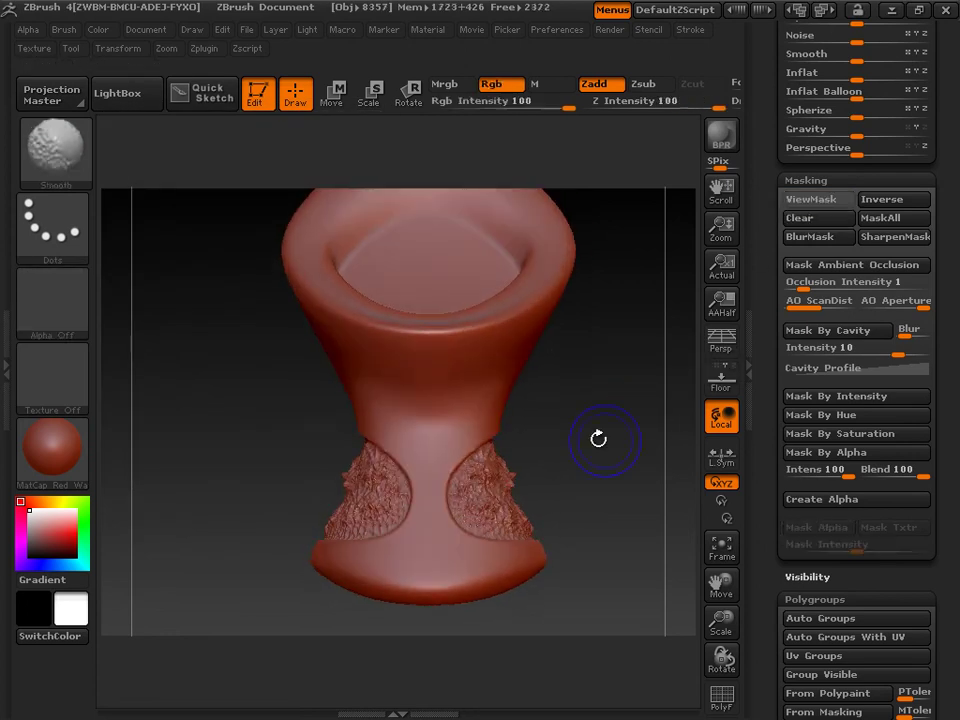
pyautogui.moveTo(633, 590); pyautogui.dragTo(641, 517)
pyautogui.moveTo(726, 587); pyautogui.dragTo(727, 561)
pyautogui.moveTo(572, 600)
pyautogui.mouseDown()
pyautogui.moveTo(568, 549)
pyautogui.moveTo(576, 557)
pyautogui.moveTo(566, 551)
pyautogui.moveTo(561, 582)
pyautogui.mouseUp()
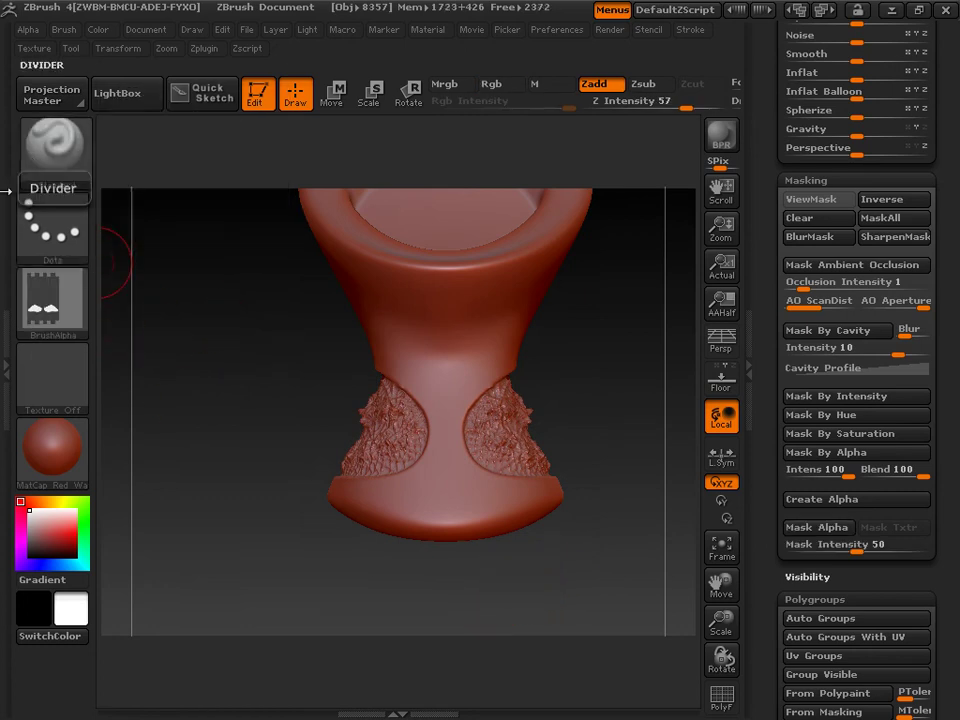
pyautogui.click(52, 300)
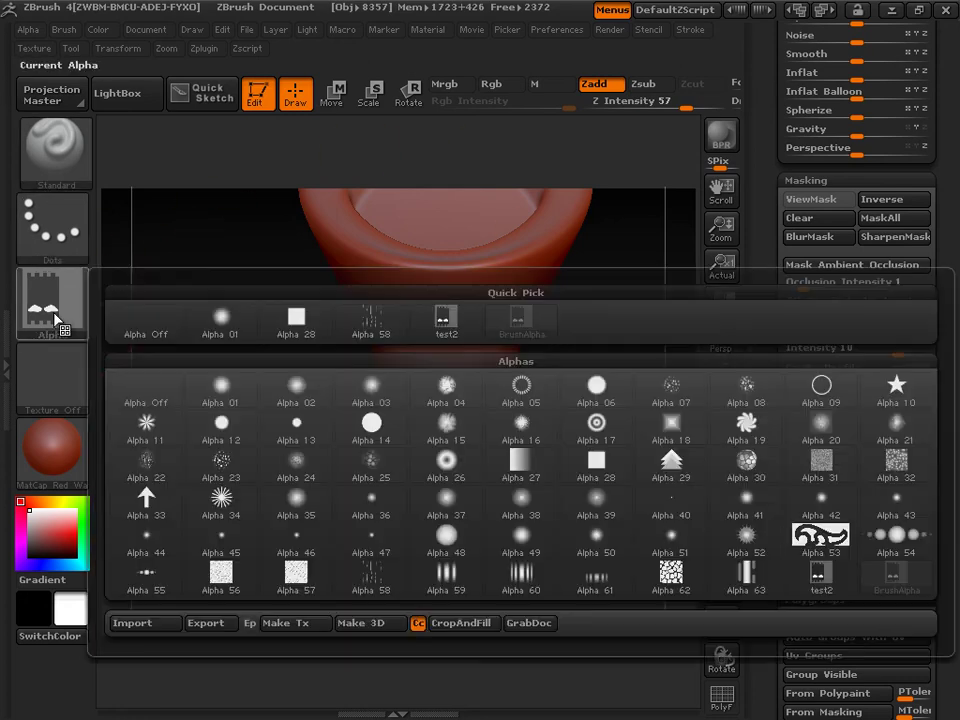
pyautogui.click(149, 394)
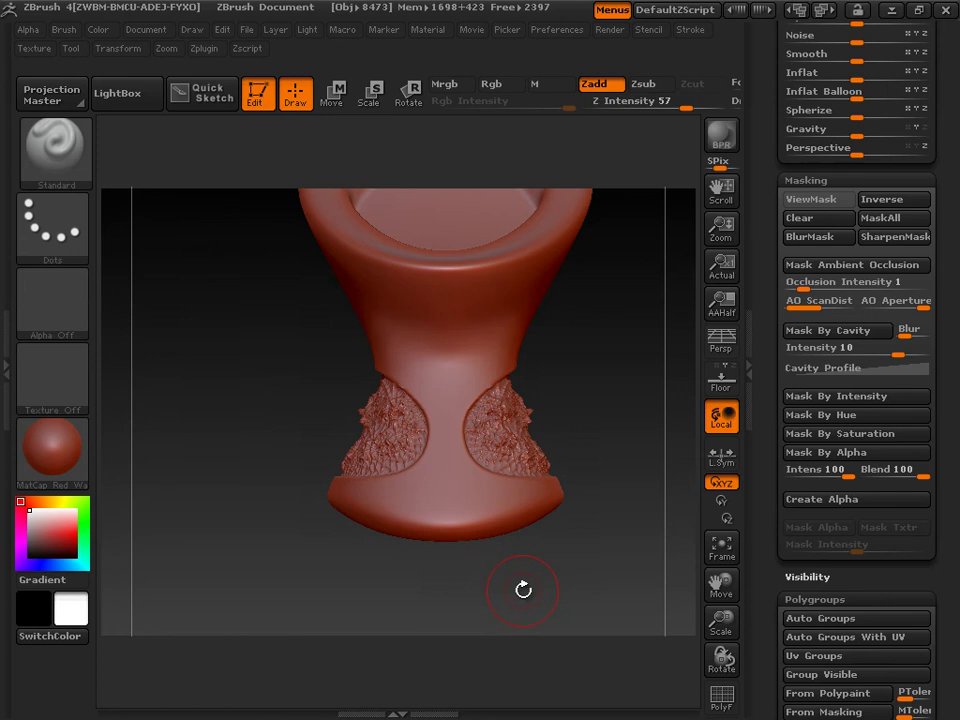
# Lasso-mask the base's lower front with a narrow point rising between the patches, and invert the mask.
pyautogui.press('ctrl')
pyautogui.press('ctrl')
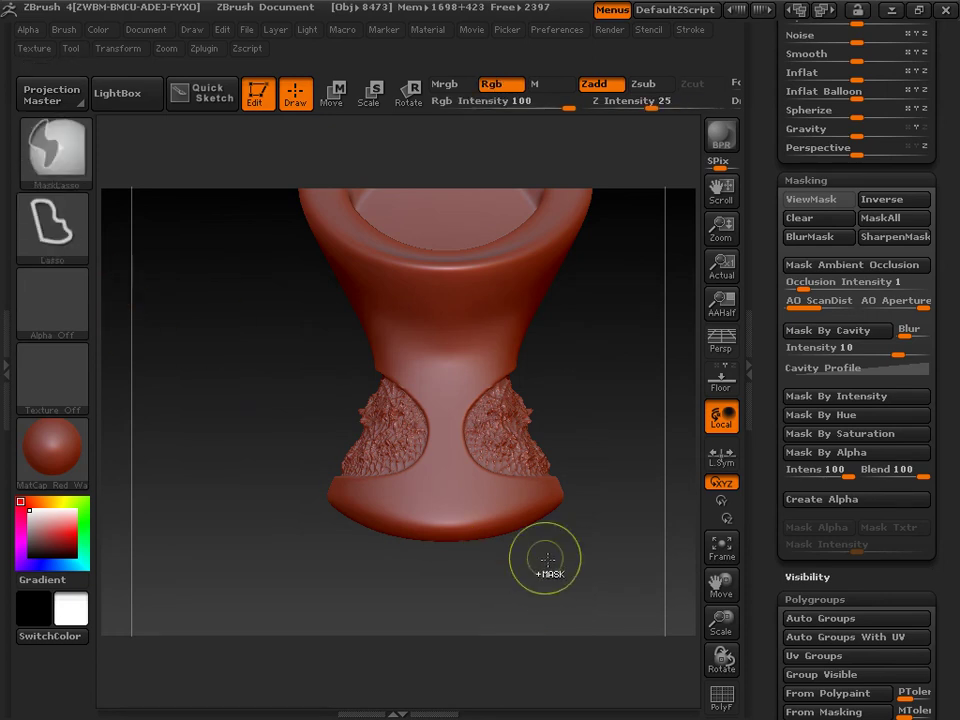
pyautogui.moveTo(552, 574)
pyautogui.keyDown('ctrl'); pyautogui.mouseDown()
pyautogui.moveTo(489, 508)
pyautogui.moveTo(317, 500)
pyautogui.mouseUp(); pyautogui.keyUp('ctrl')
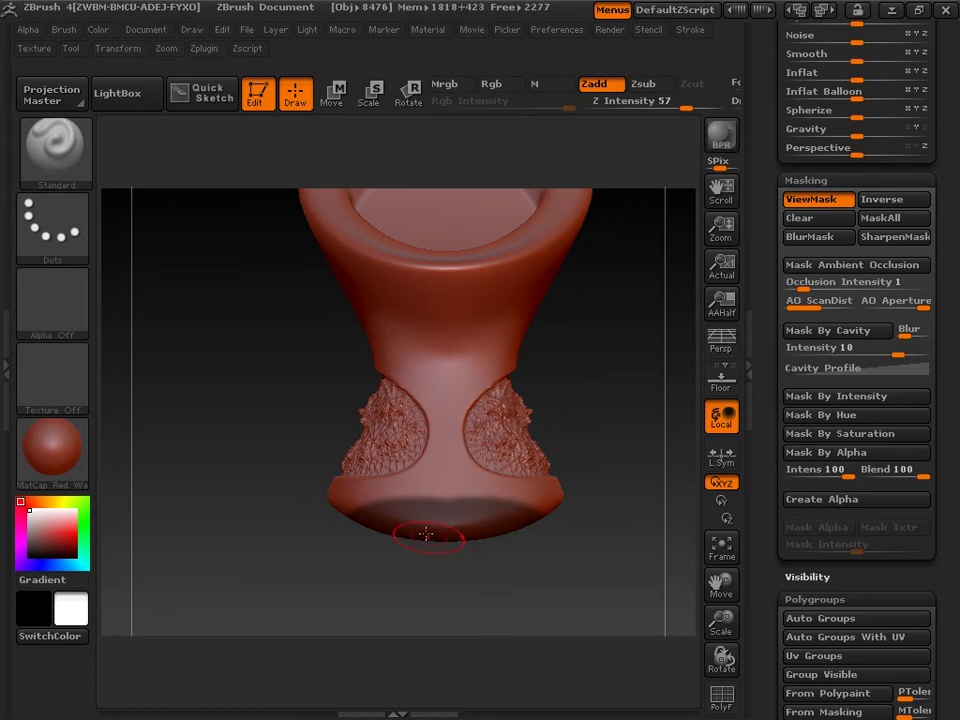
pyautogui.moveTo(508, 587)
pyautogui.keyDown('ctrl'); pyautogui.mouseDown()
pyautogui.moveTo(485, 565)
pyautogui.moveTo(472, 515)
pyautogui.moveTo(497, 585)
pyautogui.moveTo(440, 446)
pyautogui.moveTo(482, 600)
pyautogui.moveTo(451, 470)
pyautogui.moveTo(499, 592)
pyautogui.moveTo(514, 574)
pyautogui.moveTo(439, 525)
pyautogui.moveTo(456, 493)
pyautogui.moveTo(440, 480)
pyautogui.mouseUp(); pyautogui.keyUp('ctrl')
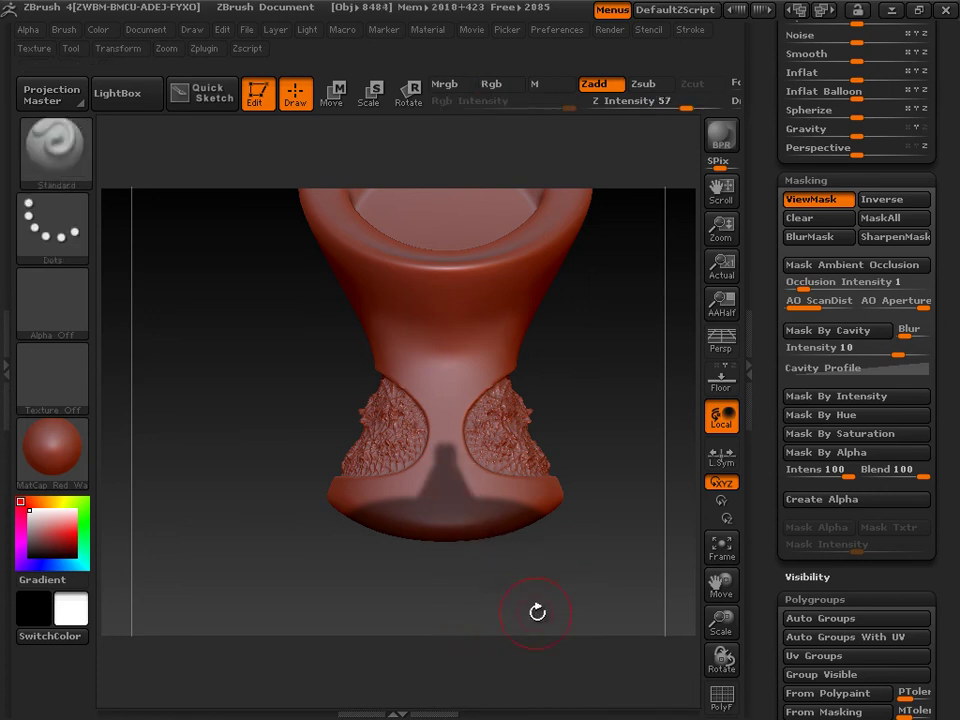
pyautogui.moveTo(468, 555)
pyautogui.keyDown('ctrl'); pyautogui.mouseDown()
pyautogui.moveTo(436, 446)
pyautogui.moveTo(450, 434)
pyautogui.moveTo(458, 500)
pyautogui.mouseUp(); pyautogui.keyUp('ctrl')
pyautogui.moveTo(487, 587); pyautogui.dragTo(505, 523)
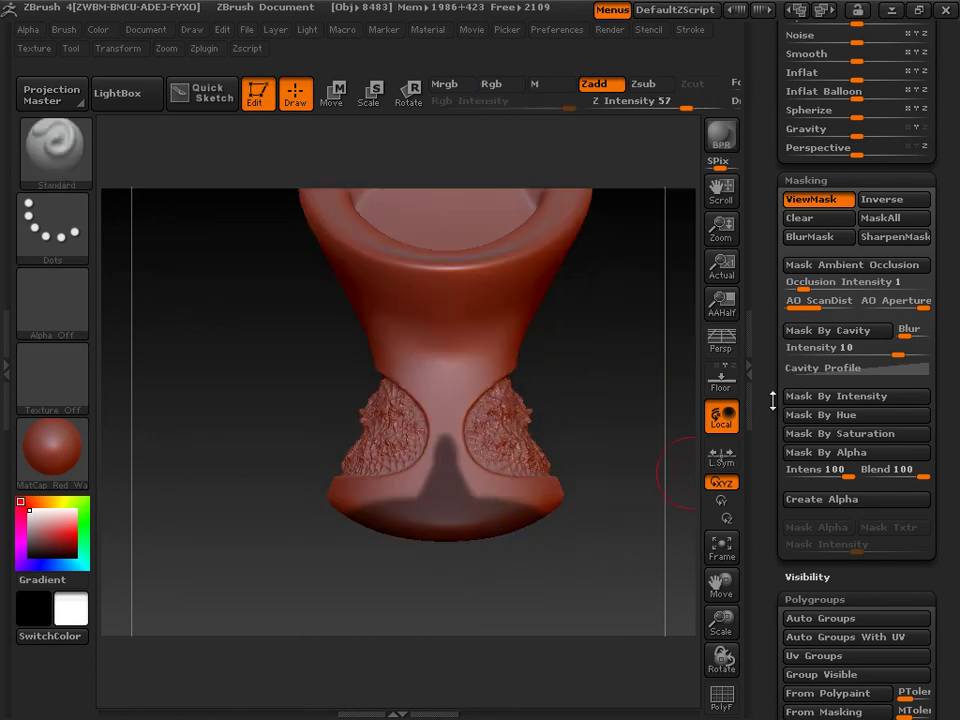
pyautogui.click(883, 201)
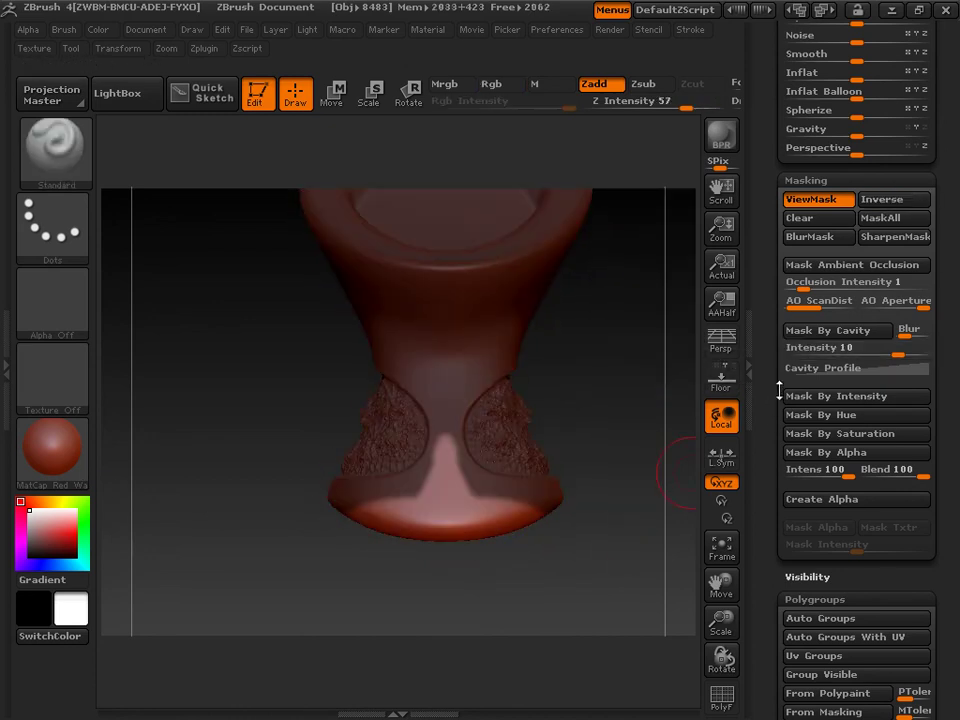
# Apply an Inflat Balloon deformation of -2 to the unmasked underside and front point of the base.
pyautogui.scroll(-5, 759, 381)
pyautogui.moveTo(732, 262)
pyautogui.mouseDown()
pyautogui.moveTo(720, 193)
pyautogui.moveTo(734, 244)
pyautogui.mouseUp()
pyautogui.moveTo(776, 135); pyautogui.dragTo(776, 137)
pyautogui.scroll(6, 776, 136)
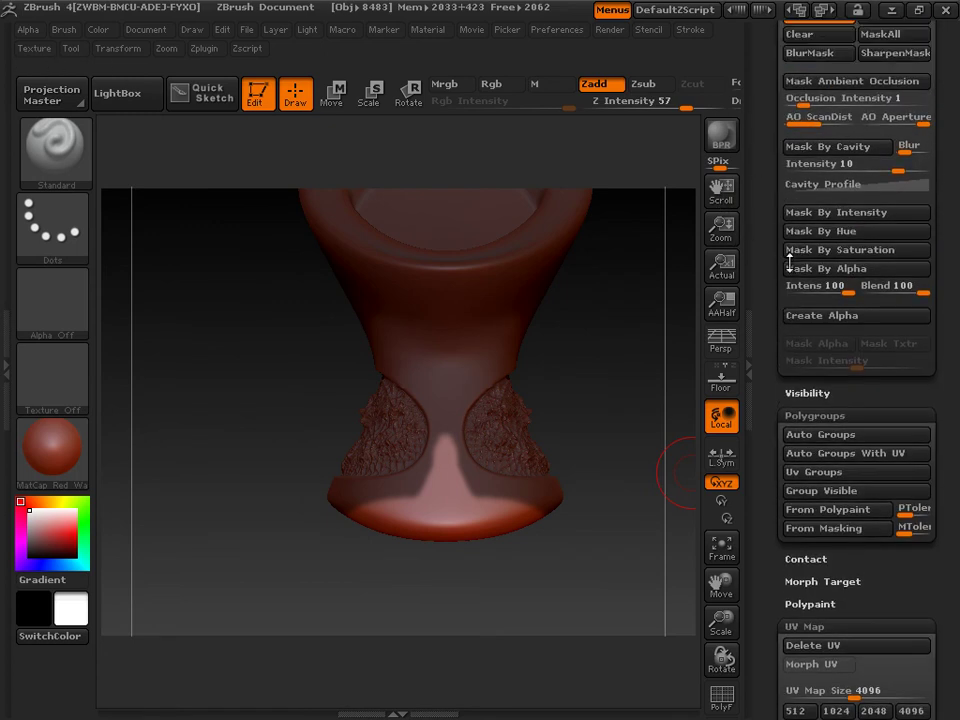
pyautogui.scroll(-3, 788, 270)
pyautogui.scroll(-3, 780, 300)
pyautogui.scroll(1, 780, 309)
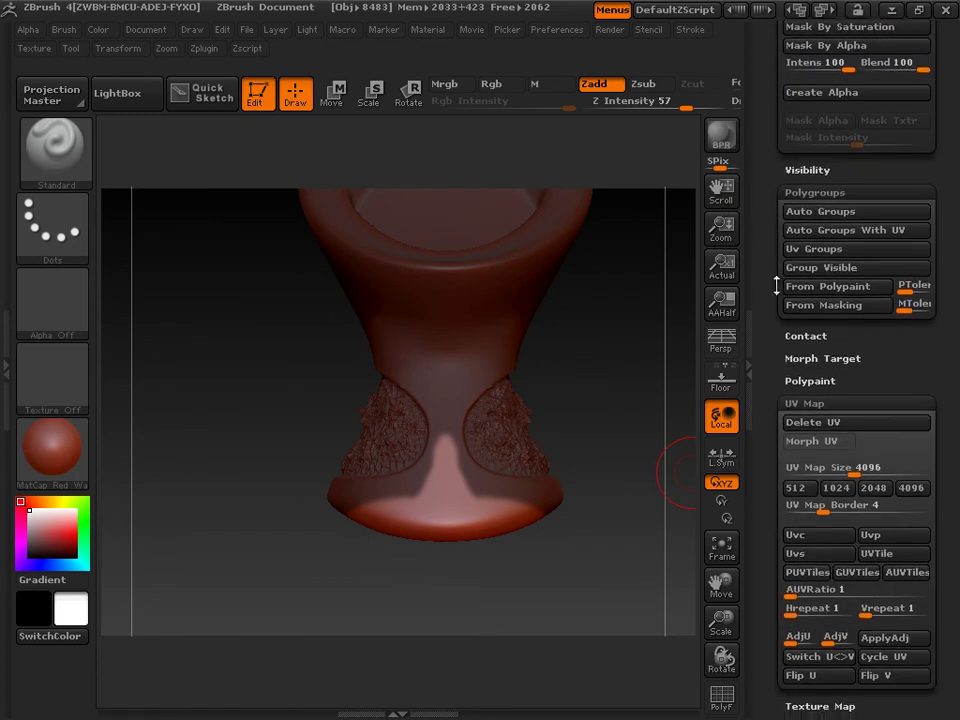
pyautogui.scroll(-6, 770, 260)
pyautogui.scroll(-1, 758, 204)
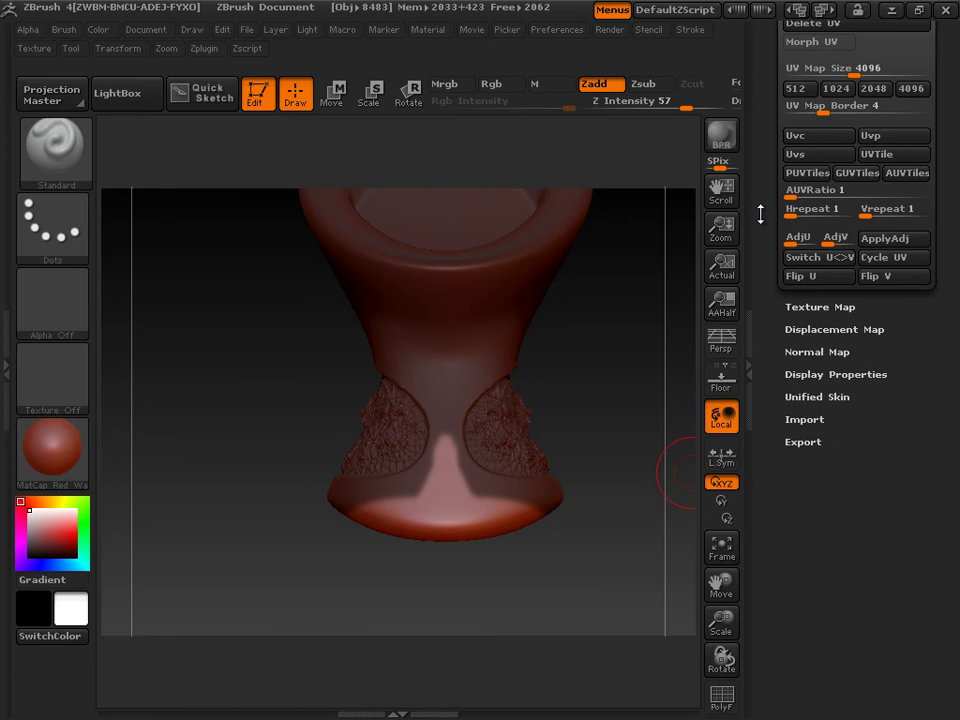
pyautogui.scroll(10, 762, 213)
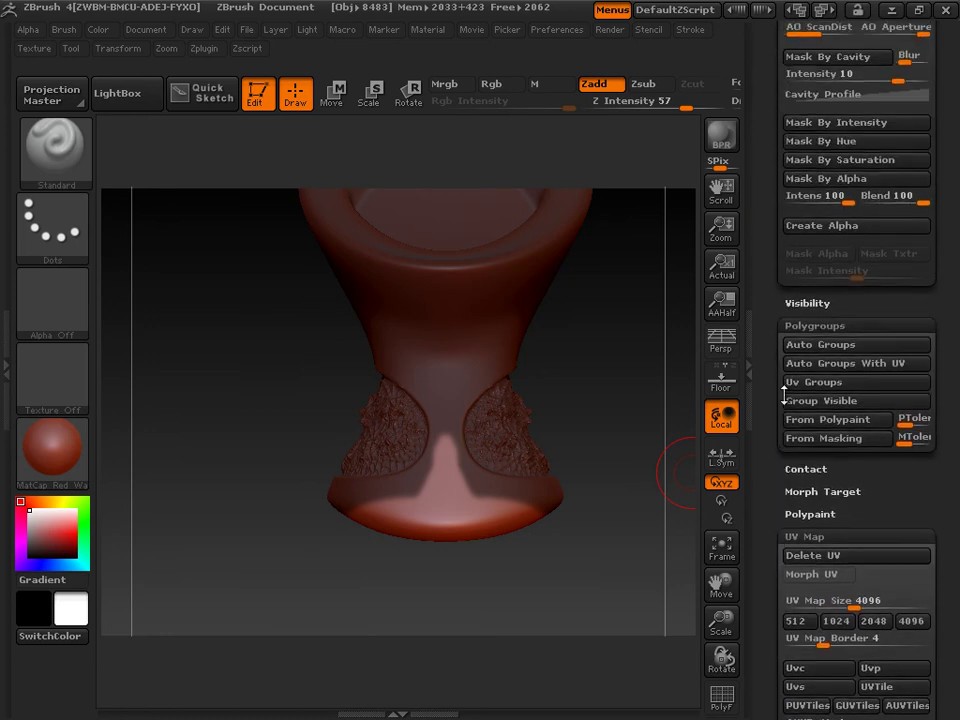
pyautogui.scroll(10, 785, 398)
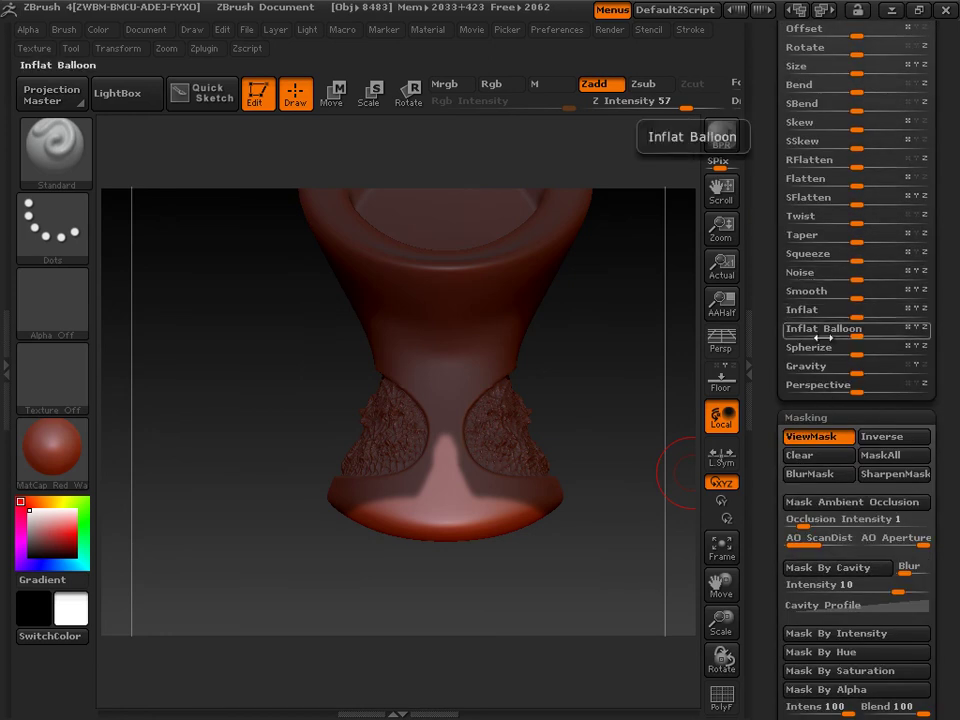
pyautogui.moveTo(815, 330); pyautogui.dragTo(820, 331)
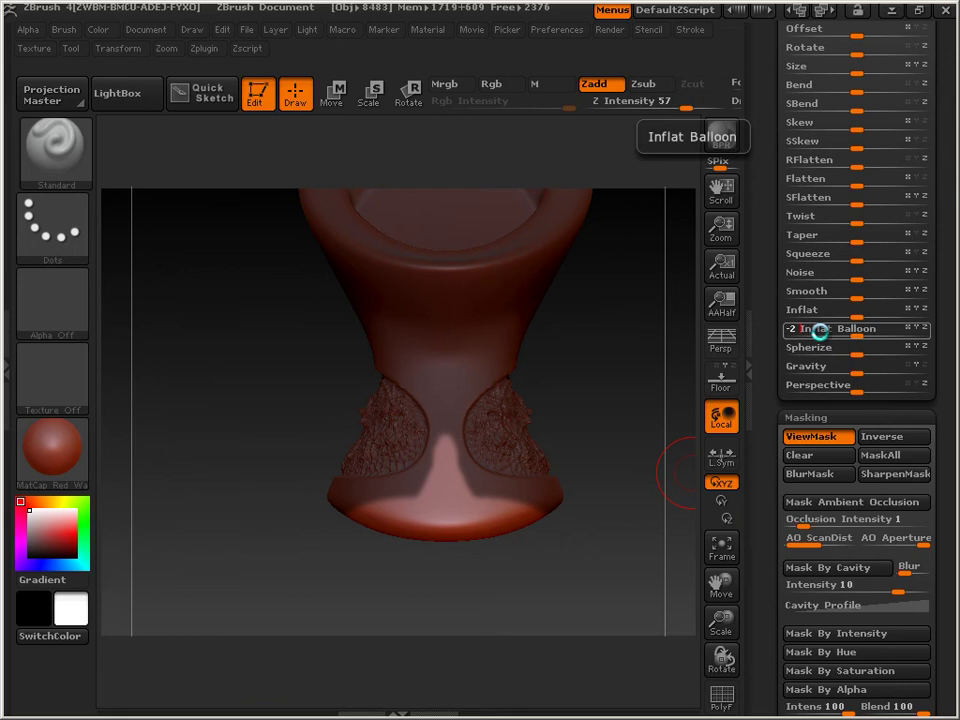
pyautogui.moveTo(819, 332); pyautogui.dragTo(822, 328)
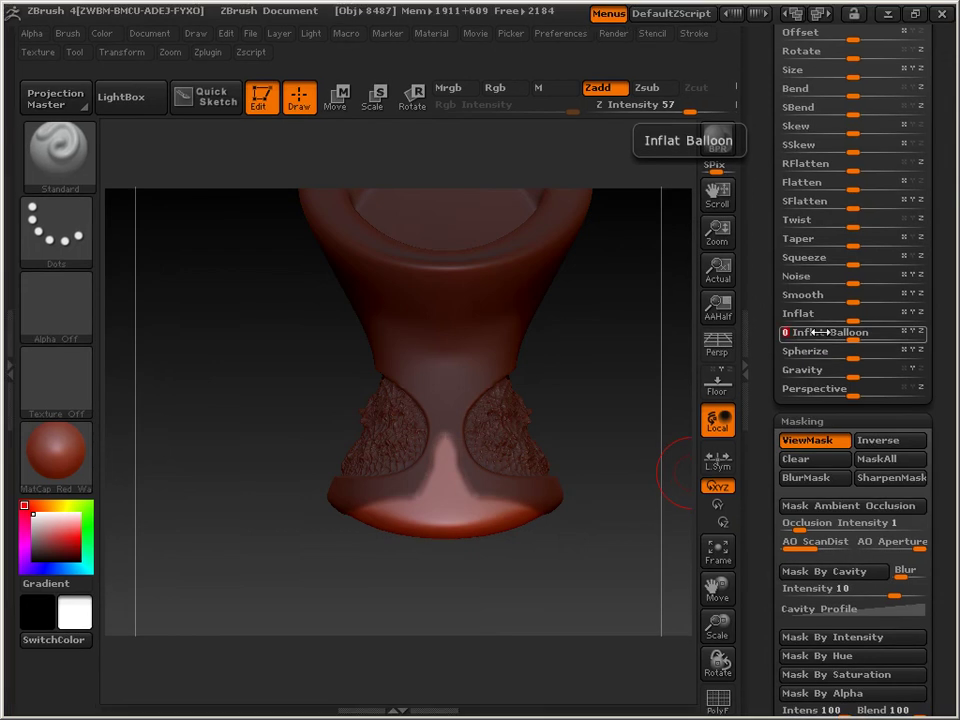
# Apply another Inflat Balloon deformation of -4 to the unmasked area and check the base from below.
pyautogui.moveTo(619, 585); pyautogui.dragTo(605, 452)
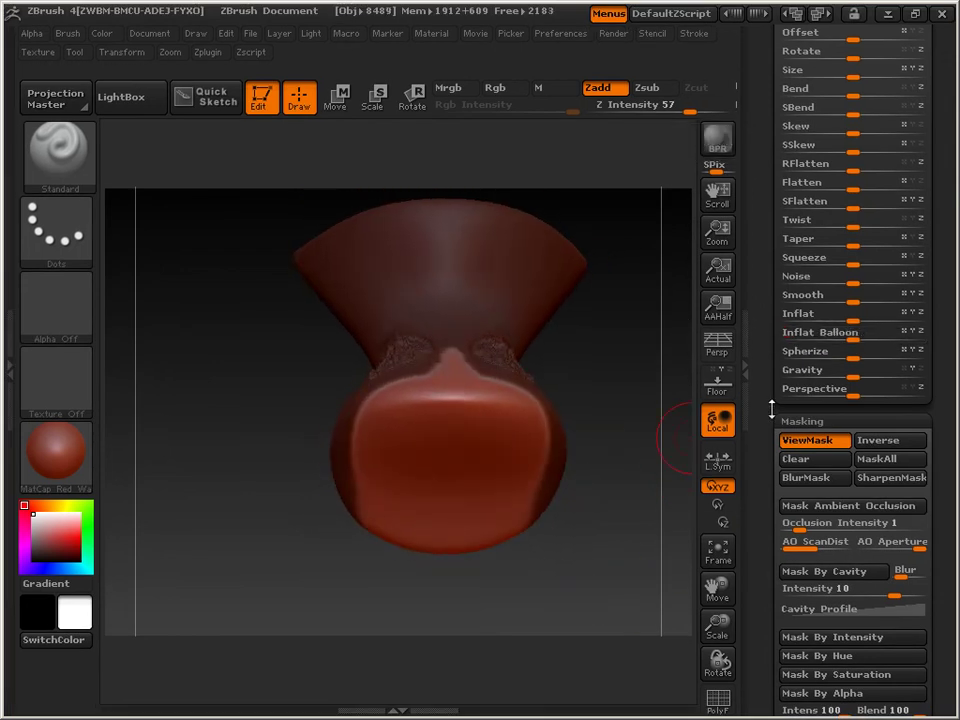
pyautogui.click(819, 333)
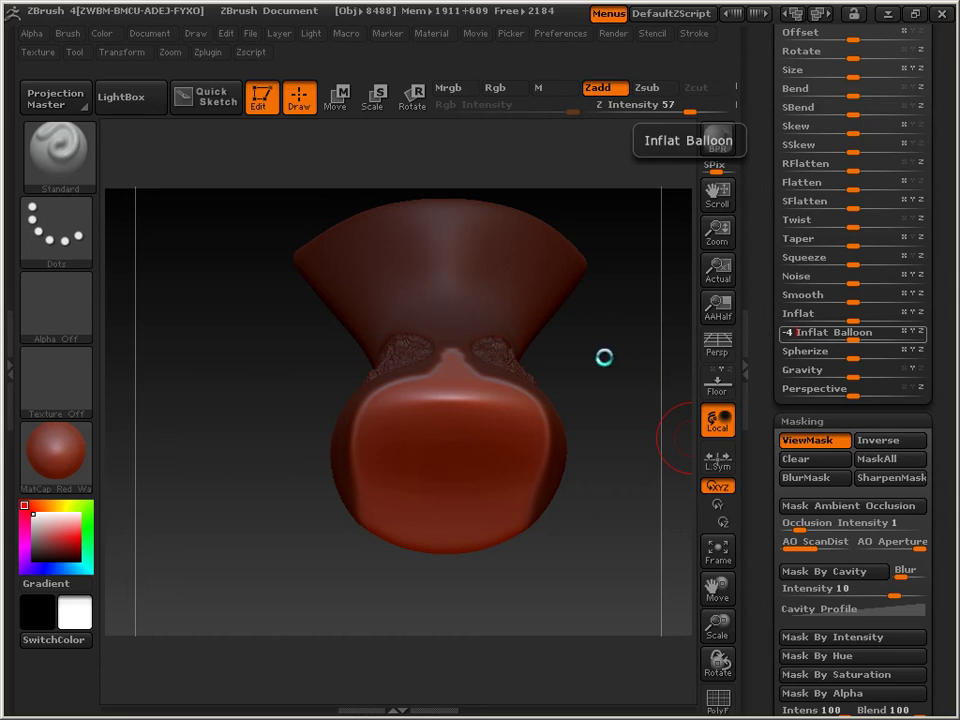
pyautogui.press('Return')
pyautogui.moveTo(621, 461); pyautogui.dragTo(606, 171)
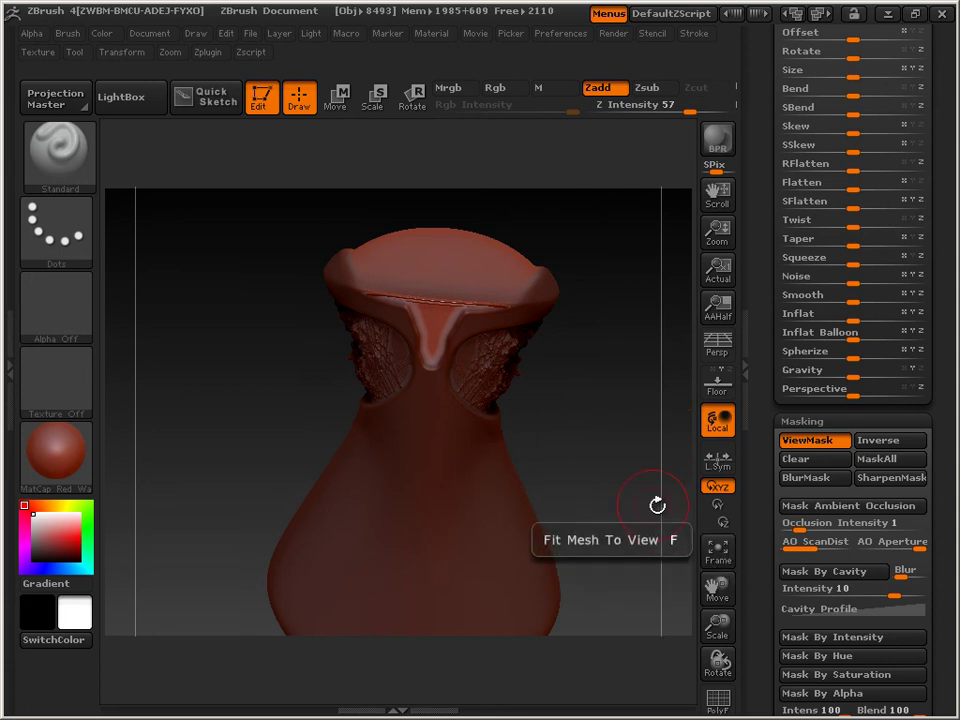
# Focus on the creased seam along the base's edge and assign Smooth Stronger as the smoothing brush.
pyautogui.moveTo(716, 625); pyautogui.dragTo(724, 643)
pyautogui.moveTo(718, 586); pyautogui.dragTo(777, 710)
pyautogui.moveTo(246, 340)
pyautogui.mouseDown()
pyautogui.moveTo(238, 426)
pyautogui.moveTo(268, 362)
pyautogui.moveTo(240, 330)
pyautogui.moveTo(188, 331)
pyautogui.moveTo(244, 347)
pyautogui.mouseUp()
pyautogui.press('shift')
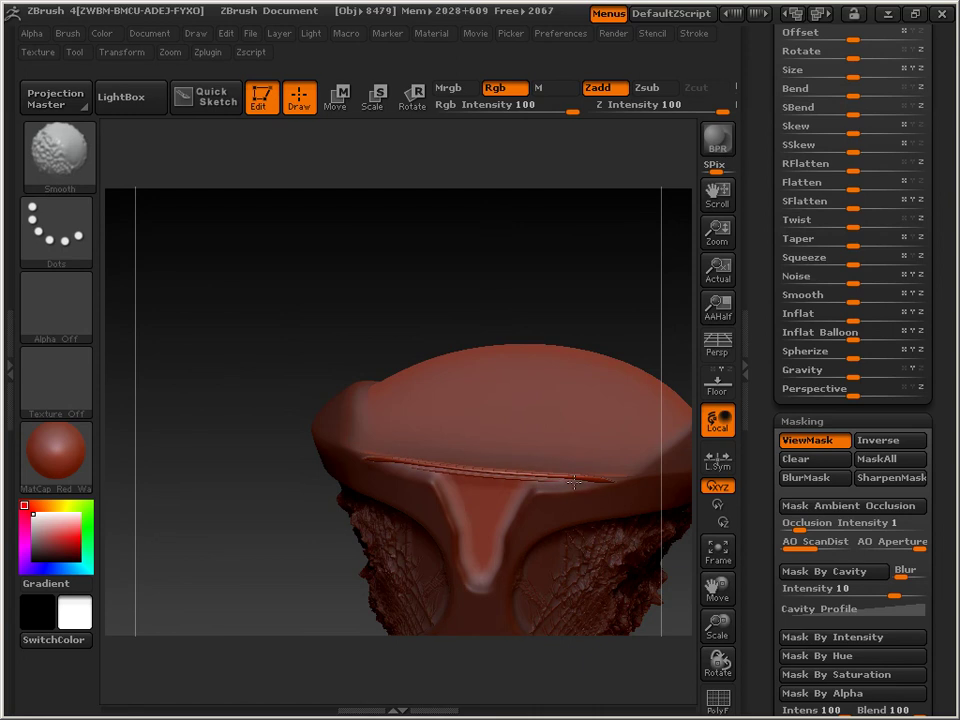
pyautogui.click(50, 150)
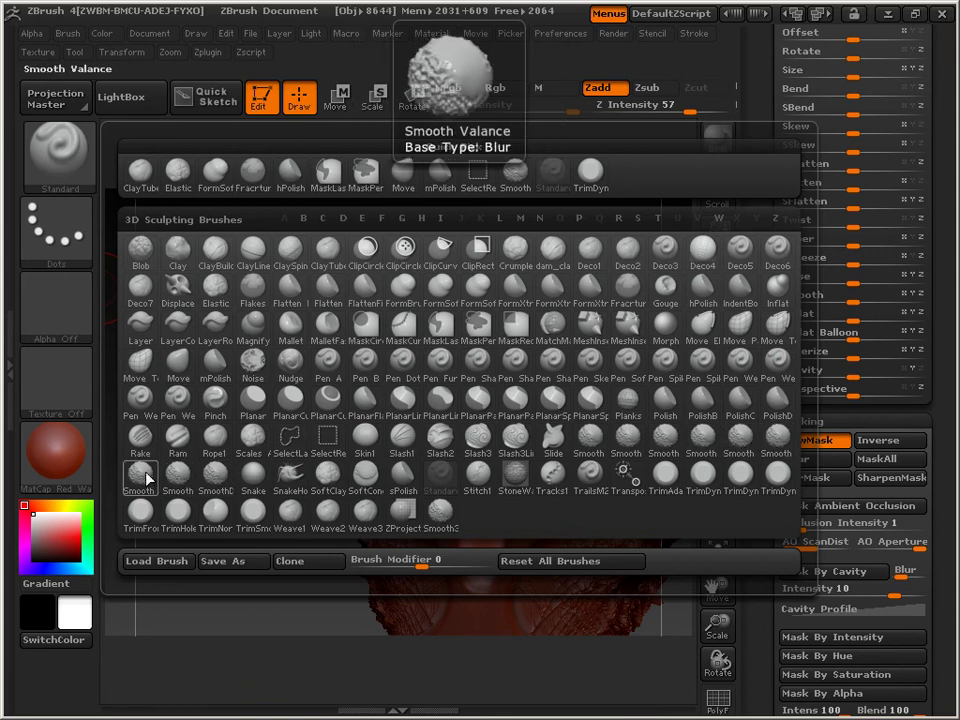
pyautogui.click(749, 441)
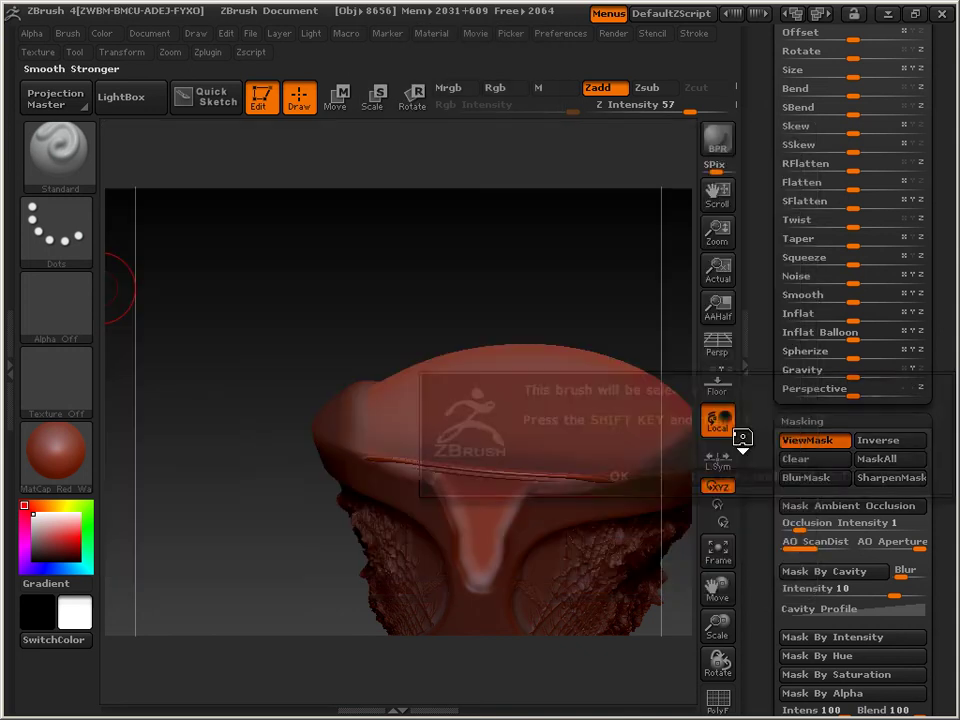
pyautogui.click(620, 476)
# Try smoothing the creased seam with Smooth Stronger at the current subdivision level, undoing the distorting strokes.
pyautogui.moveTo(568, 476); pyautogui.dragTo(486, 478)
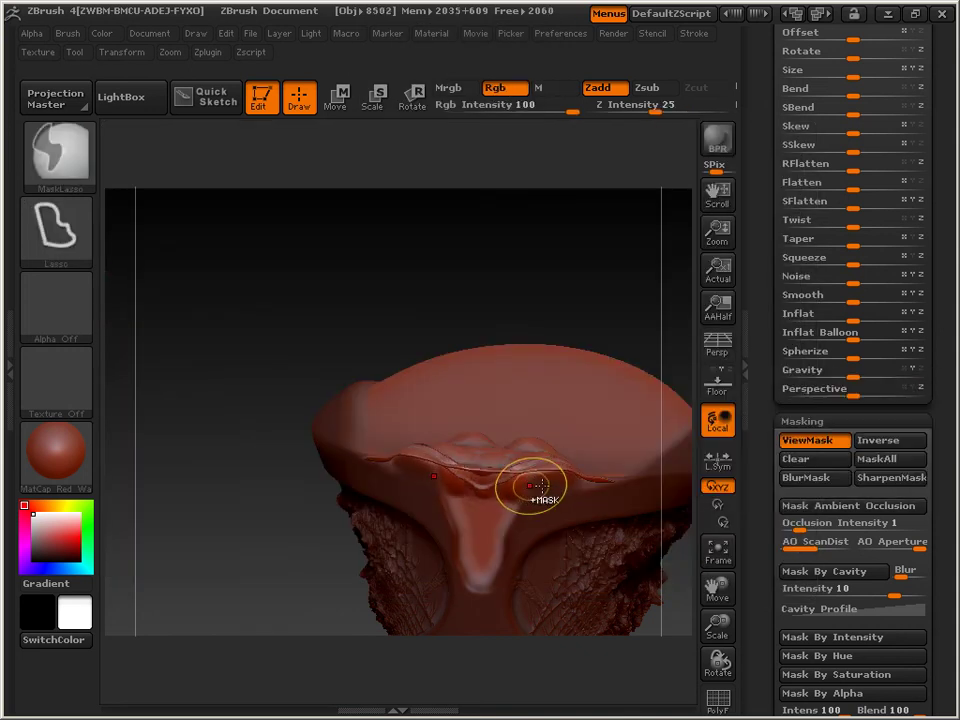
pyautogui.hotkey('ctrl', 'z')
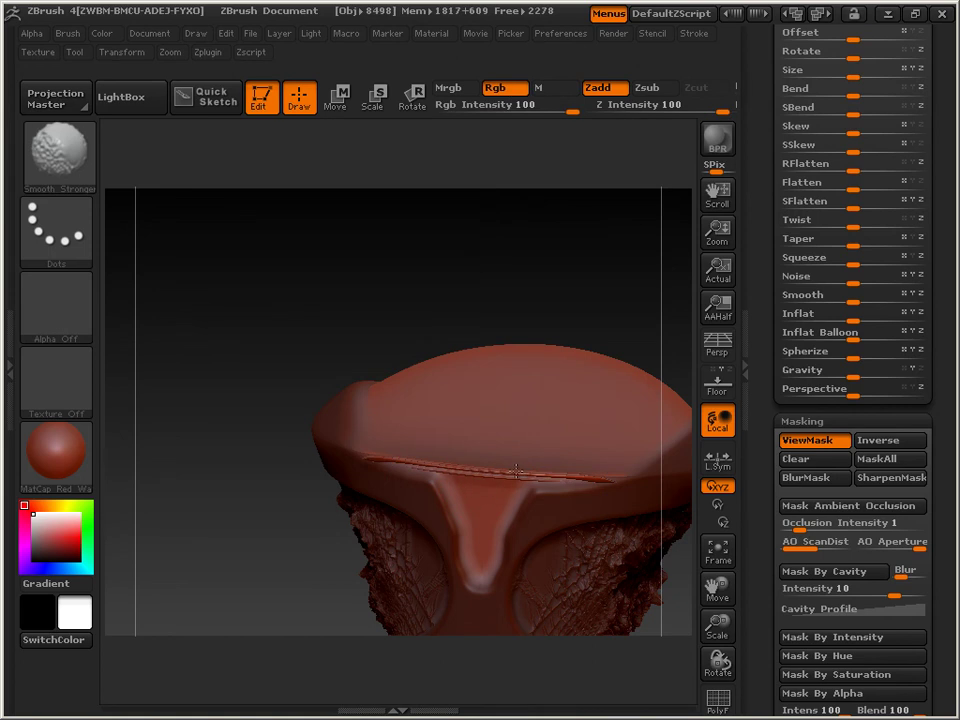
pyautogui.moveTo(717, 625); pyautogui.dragTo(558, 603)
pyautogui.press('shift')
pyautogui.keyDown('shift'); pyautogui.moveTo(458, 467); pyautogui.dragTo(467, 468); pyautogui.keyUp('shift')
# Lower the mesh to subdivision level 5 and smooth the creased seam along the base's edge.
pyautogui.scroll(10, 778, 354)
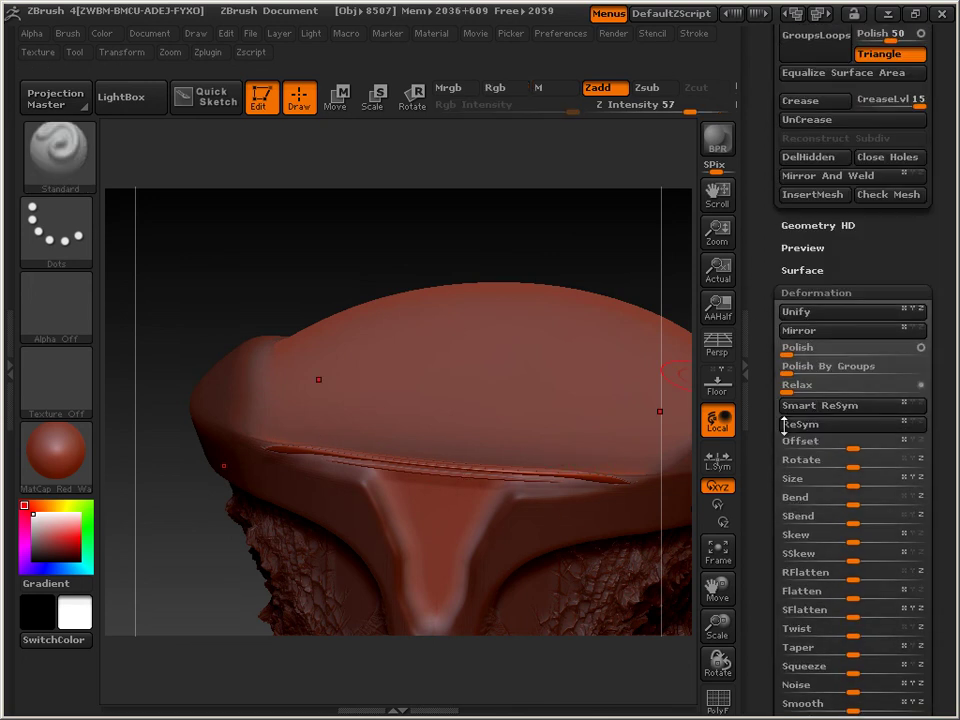
pyautogui.moveTo(878, 218); pyautogui.dragTo(835, 222)
pyautogui.moveTo(560, 476)
pyautogui.keyDown('shift'); pyautogui.mouseDown()
pyautogui.moveTo(440, 473)
pyautogui.moveTo(589, 470)
pyautogui.moveTo(450, 476)
pyautogui.moveTo(502, 474)
pyautogui.moveTo(467, 477)
pyautogui.mouseUp(); pyautogui.keyUp('shift')
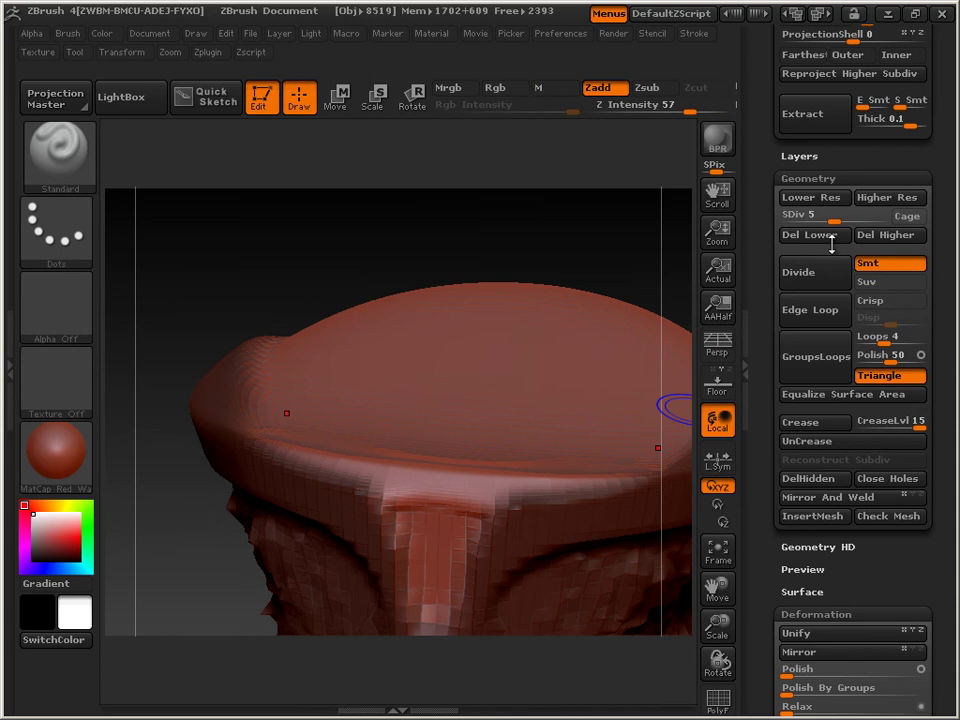
# Raise the mesh to subdivision level 8 and smooth the creased seam along the base's edge with Smooth Stronger.
pyautogui.moveTo(842, 215); pyautogui.dragTo(858, 221)
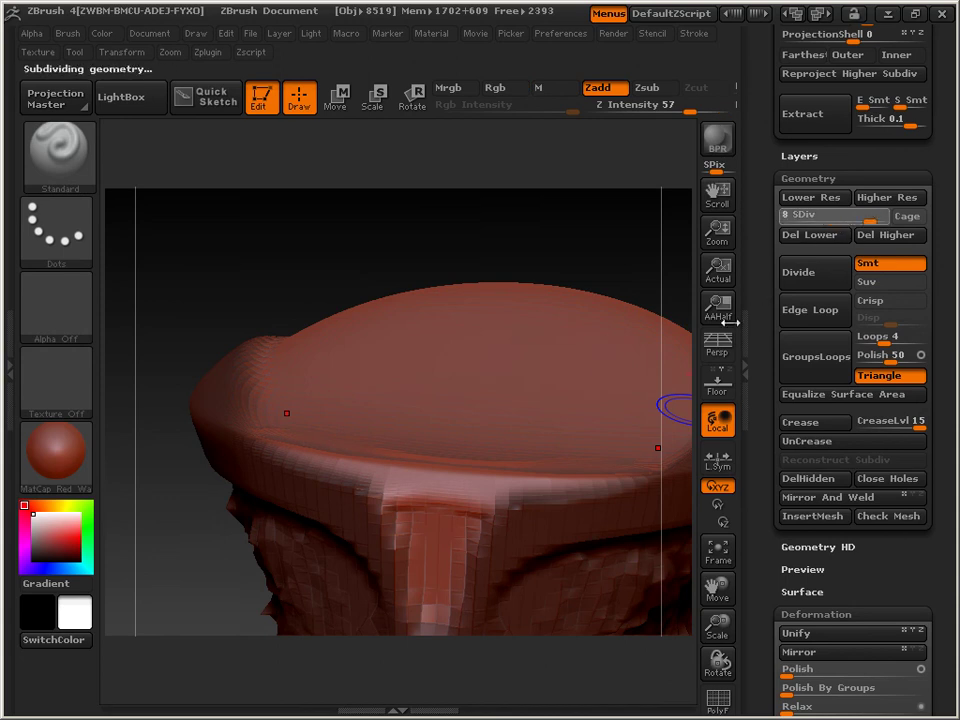
pyautogui.keyDown('shift'); pyautogui.moveTo(600, 482); pyautogui.dragTo(529, 487); pyautogui.keyUp('shift')
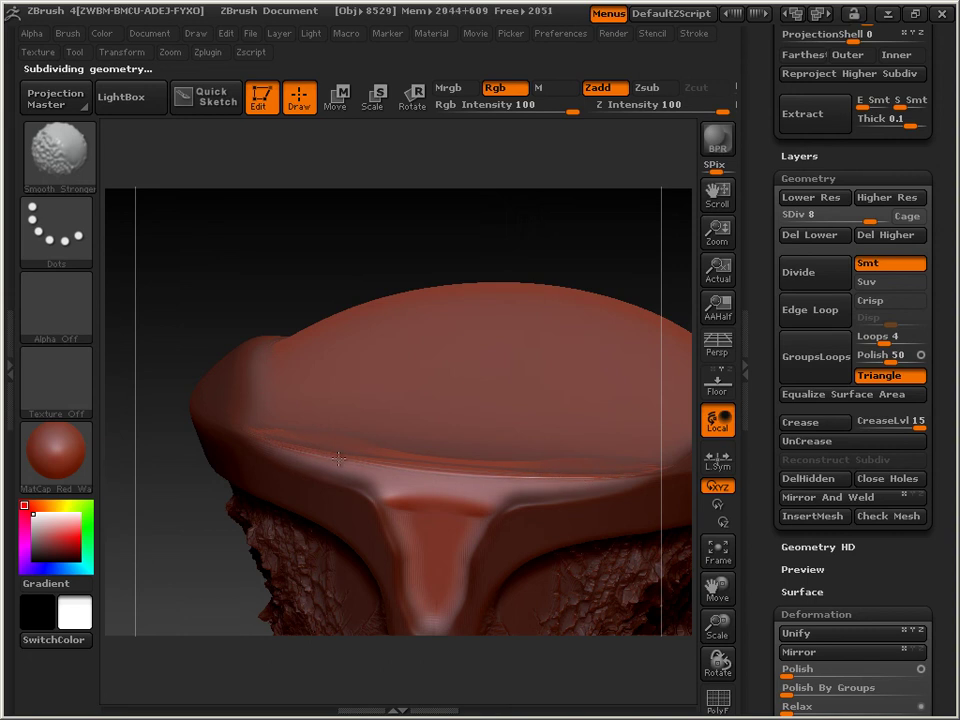
pyautogui.moveTo(182, 467)
pyautogui.mouseDown()
pyautogui.moveTo(231, 649)
pyautogui.moveTo(467, 459)
pyautogui.mouseUp()
# Choose the PolishD brush and polish and smooth the seam along the base's front edge.
pyautogui.click(45, 150)
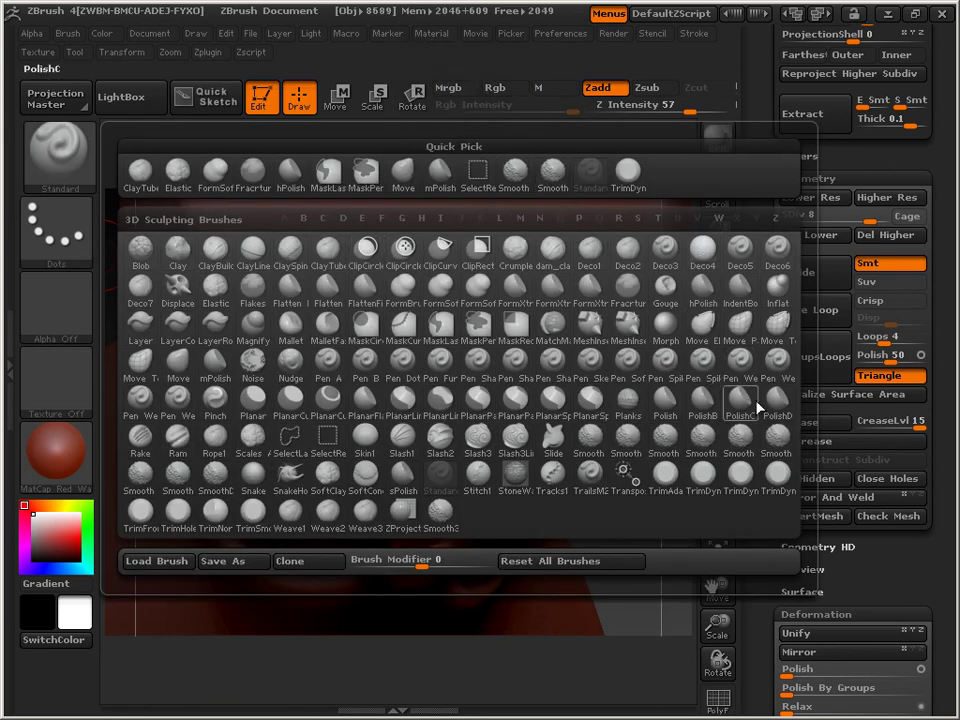
pyautogui.moveTo(773, 412)
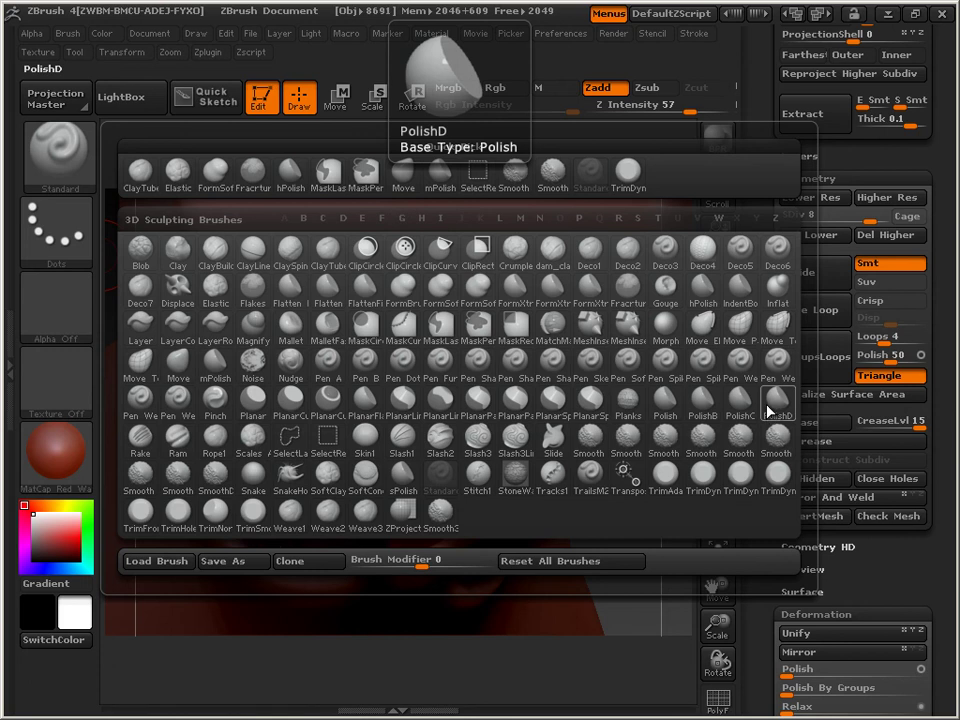
pyautogui.click(775, 409)
pyautogui.moveTo(542, 469)
pyautogui.mouseDown()
pyautogui.moveTo(527, 472)
pyautogui.moveTo(560, 467)
pyautogui.moveTo(485, 476)
pyautogui.moveTo(536, 470)
pyautogui.mouseUp()
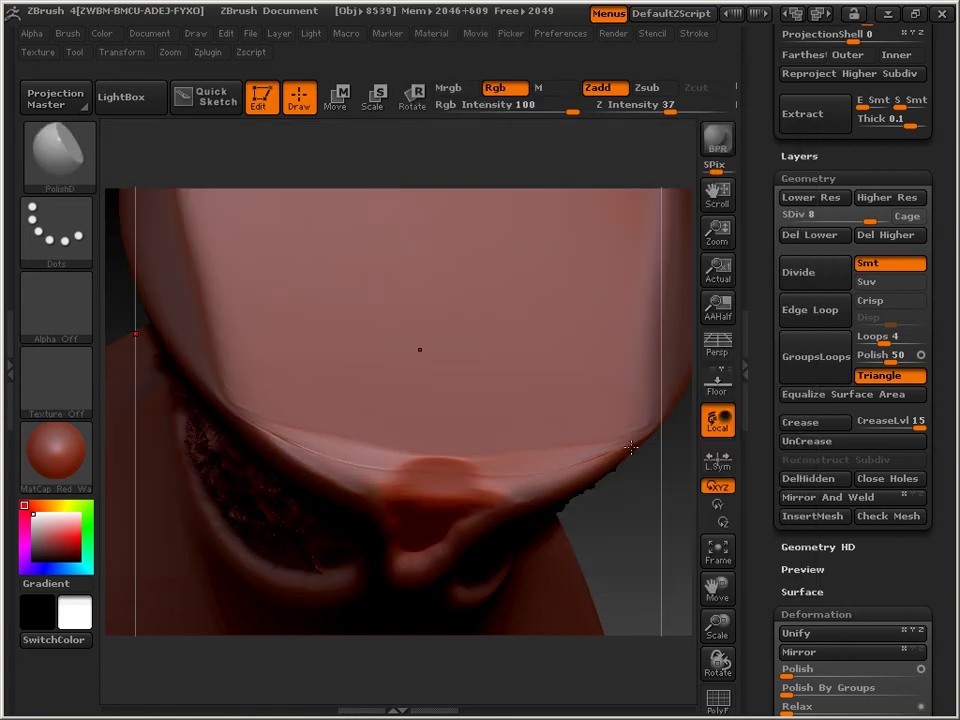
pyautogui.press('shift')
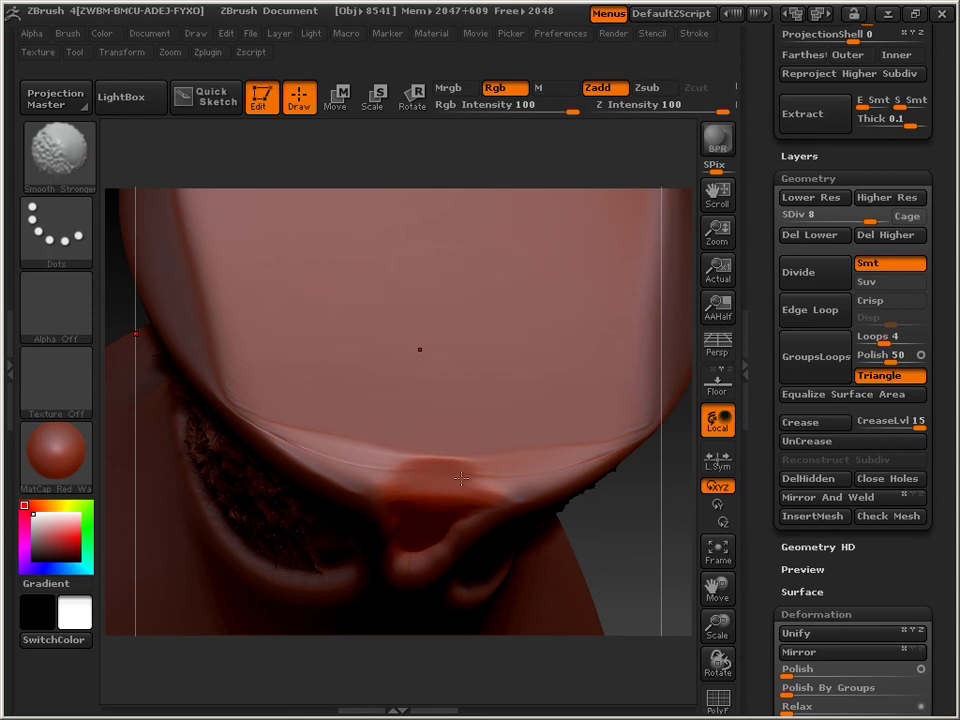
pyautogui.hotkey('ctrl', 'shift')
pyautogui.moveTo(540, 497)
pyautogui.keyDown('ctrl'); pyautogui.keyDown('shift'); pyautogui.mouseDown()
pyautogui.moveTo(553, 514)
pyautogui.moveTo(557, 497)
pyautogui.moveTo(548, 503)
pyautogui.mouseUp(); pyautogui.keyUp('shift'); pyautogui.keyUp('ctrl')
# Return the mesh to subdivision level 5 and smooth away the seam ridge at the base's front edge.
pyautogui.moveTo(868, 222); pyautogui.dragTo(816, 221)
pyautogui.keyDown('shift'); pyautogui.moveTo(515, 475); pyautogui.dragTo(521, 482); pyautogui.keyUp('shift')
pyautogui.moveTo(815, 218); pyautogui.dragTo(836, 220)
pyautogui.press('shift')
pyautogui.press('shift')
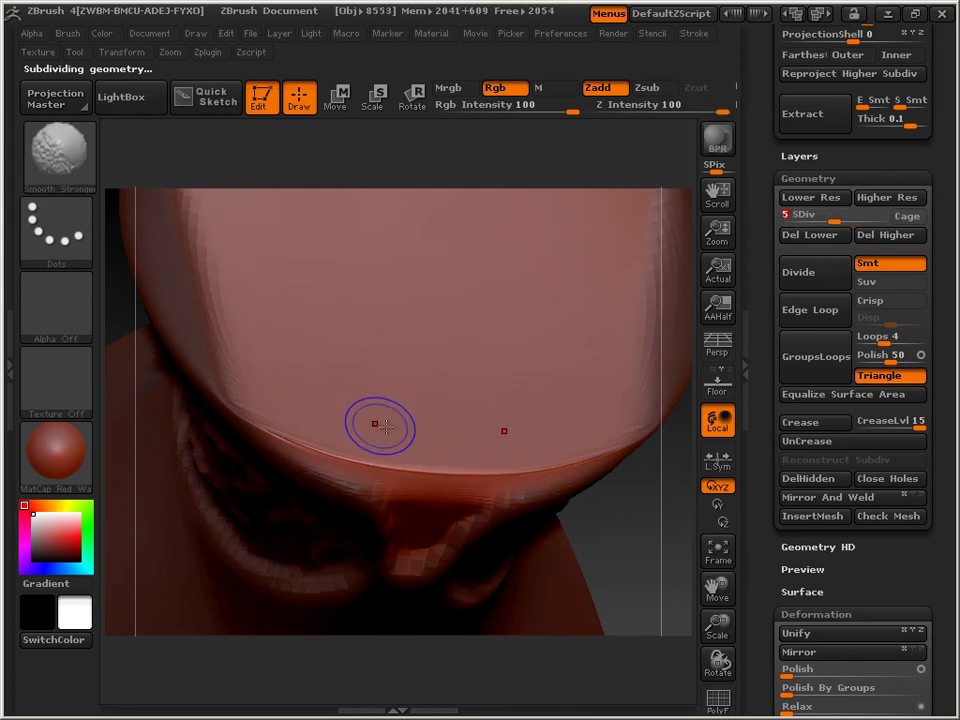
pyautogui.moveTo(439, 474)
pyautogui.keyDown('shift'); pyautogui.mouseDown()
pyautogui.moveTo(502, 455)
pyautogui.moveTo(612, 445)
pyautogui.moveTo(528, 470)
pyautogui.mouseUp(); pyautogui.keyUp('shift')
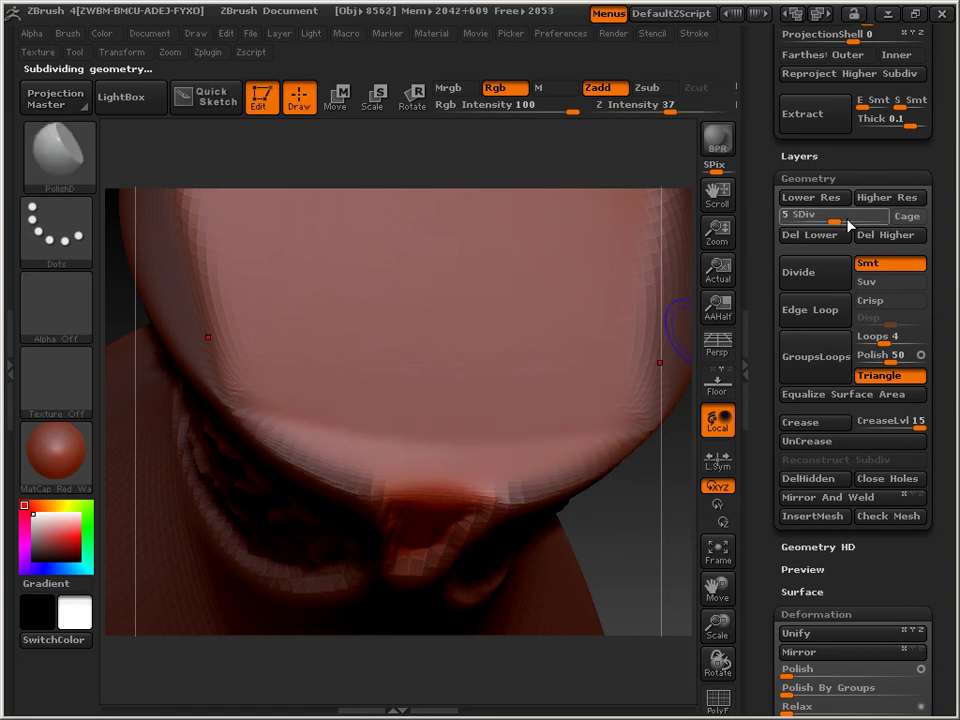
# Polish and smooth the base's front edge at subdivision level 7 and again at level 9.
pyautogui.moveTo(847, 218); pyautogui.dragTo(860, 218)
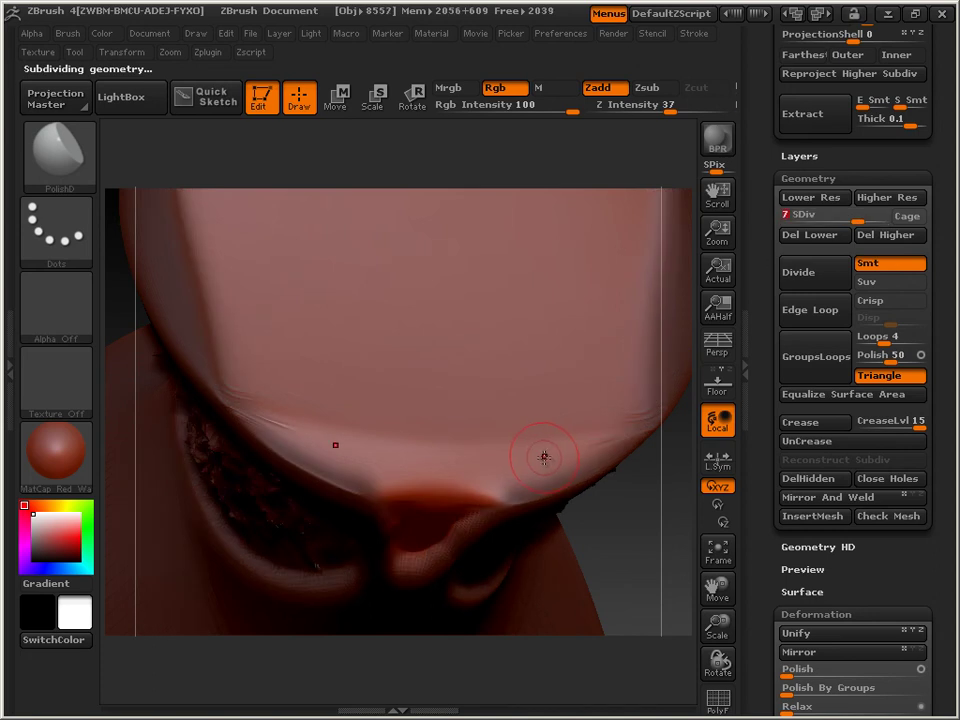
pyautogui.keyDown('shift'); pyautogui.moveTo(552, 452); pyautogui.dragTo(614, 436); pyautogui.keyUp('shift')
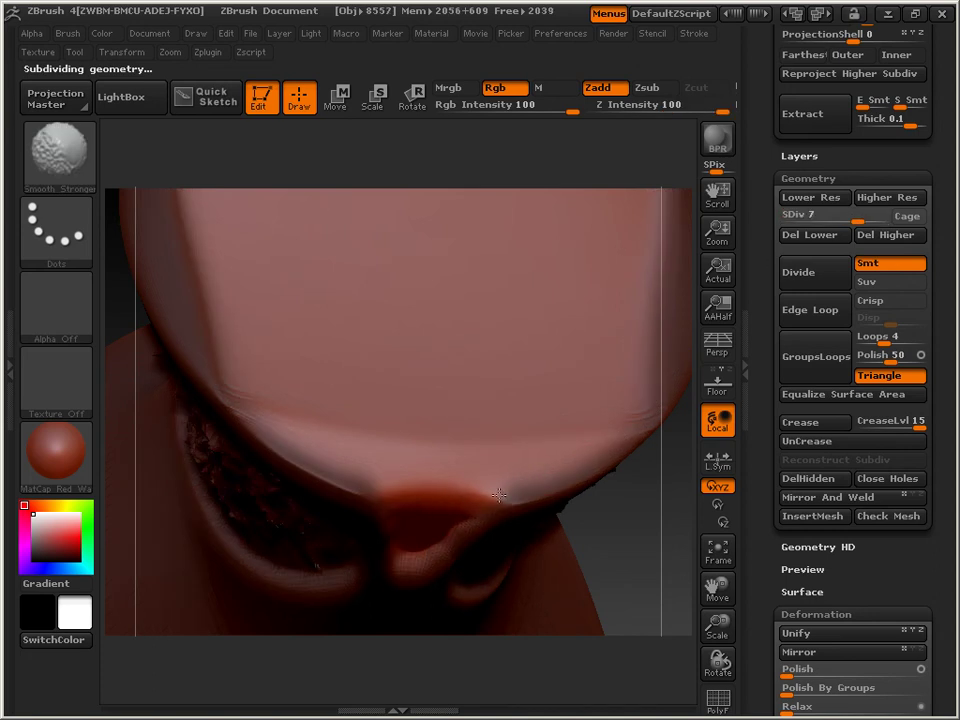
pyautogui.moveTo(857, 216); pyautogui.dragTo(893, 215)
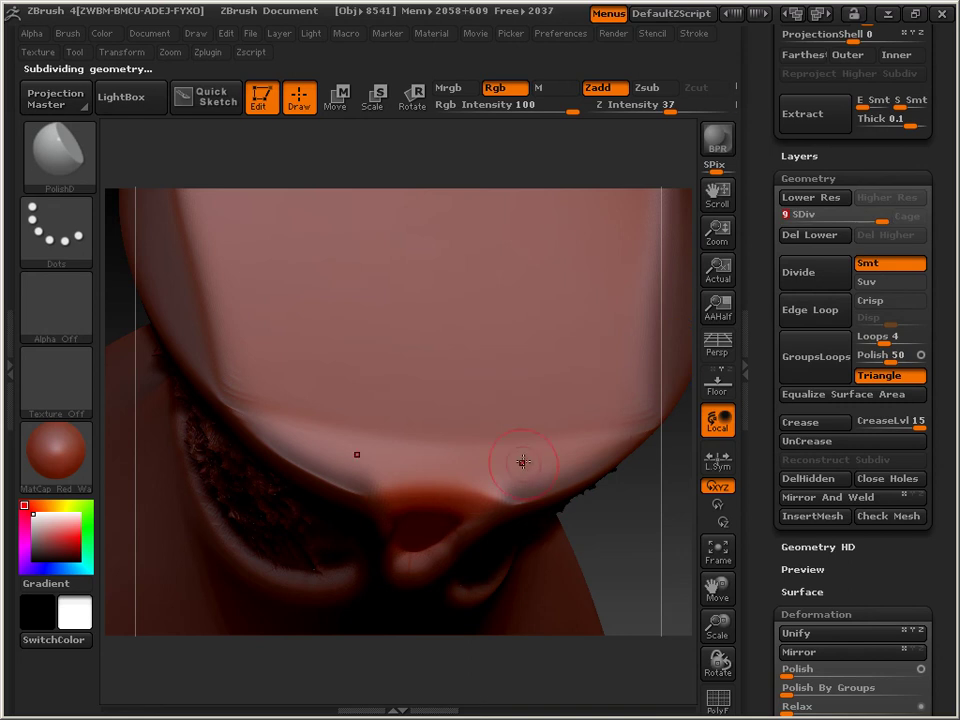
pyautogui.keyDown('shift'); pyautogui.moveTo(514, 435); pyautogui.dragTo(638, 435); pyautogui.keyUp('shift')
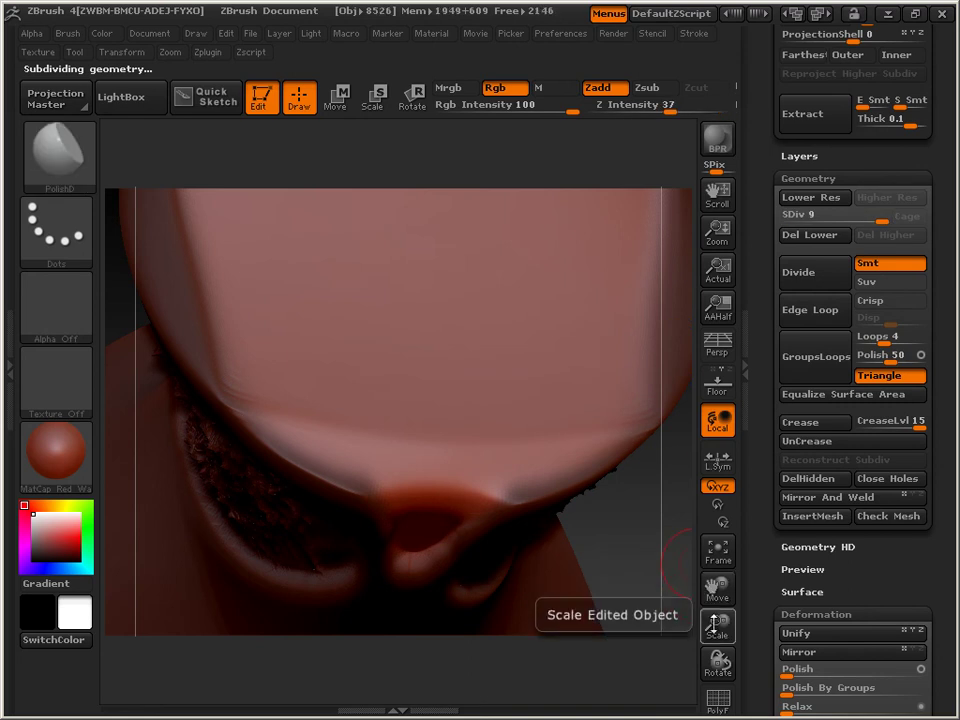
# Try surface noise on the unmasked base and examine how it falls along the mask's border.
pyautogui.click(714, 633)
pyautogui.moveTo(584, 479)
pyautogui.mouseDown()
pyautogui.moveTo(578, 536)
pyautogui.moveTo(596, 510)
pyautogui.moveTo(587, 467)
pyautogui.moveTo(587, 476)
pyautogui.mouseUp()
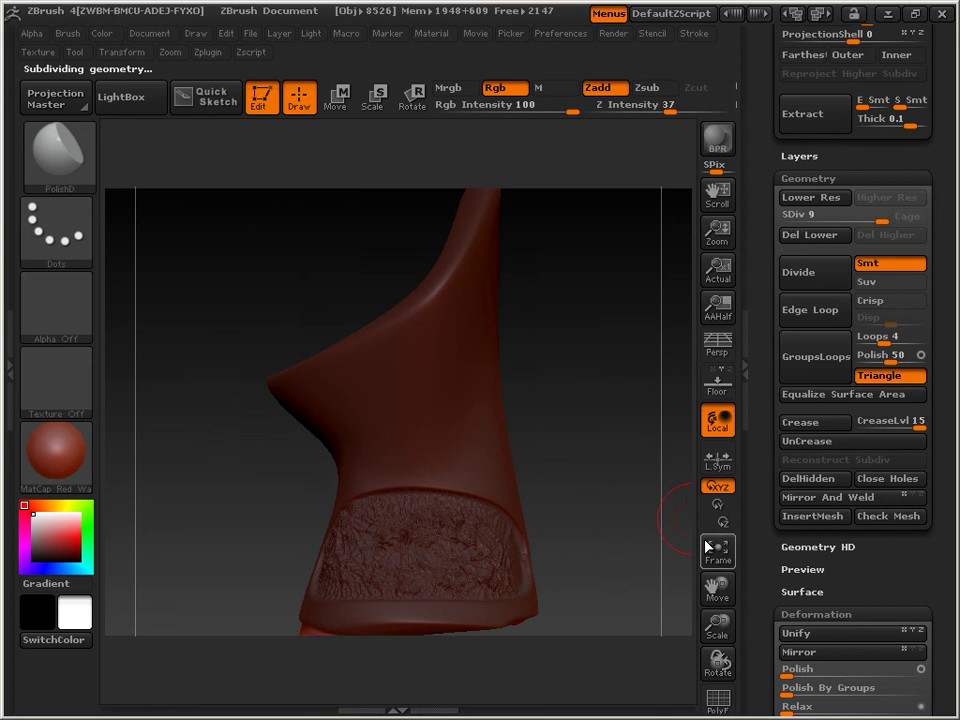
pyautogui.moveTo(714, 591); pyautogui.dragTo(709, 521)
pyautogui.moveTo(549, 534)
pyautogui.mouseDown()
pyautogui.moveTo(596, 529)
pyautogui.moveTo(594, 549)
pyautogui.mouseUp()
pyautogui.moveTo(761, 564); pyautogui.dragTo(757, 476)
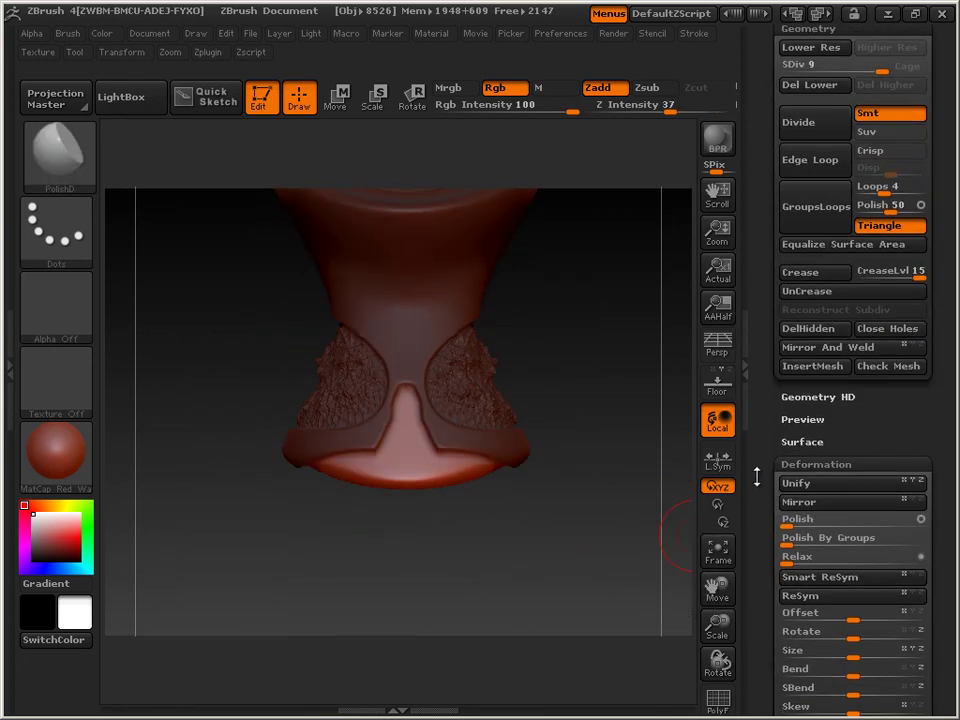
pyautogui.click(802, 442)
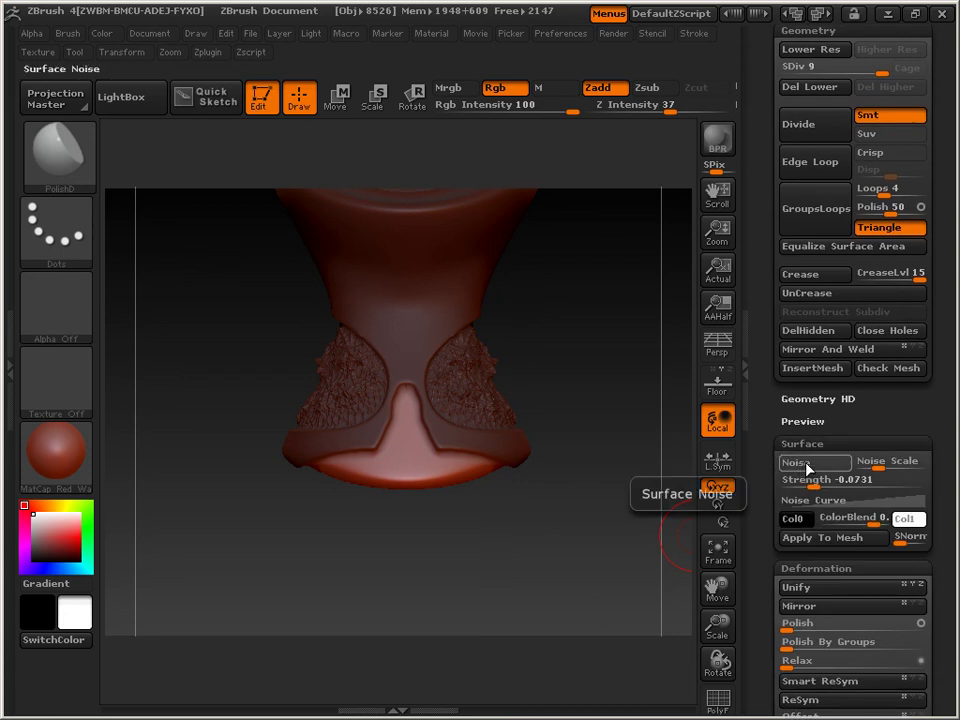
pyautogui.click(807, 465)
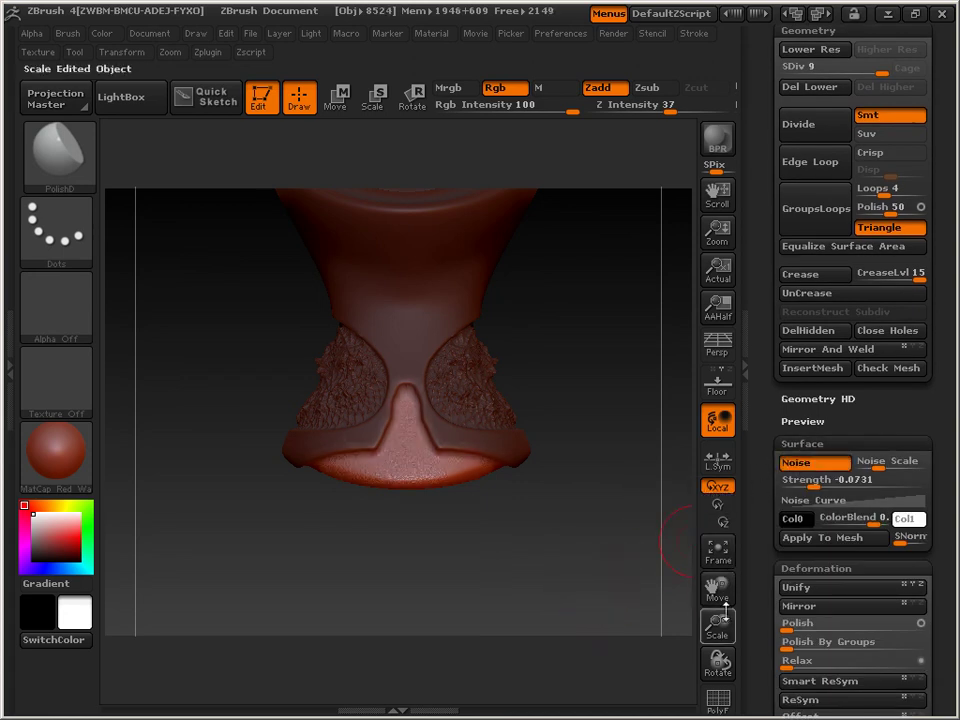
pyautogui.moveTo(718, 630); pyautogui.dragTo(716, 385)
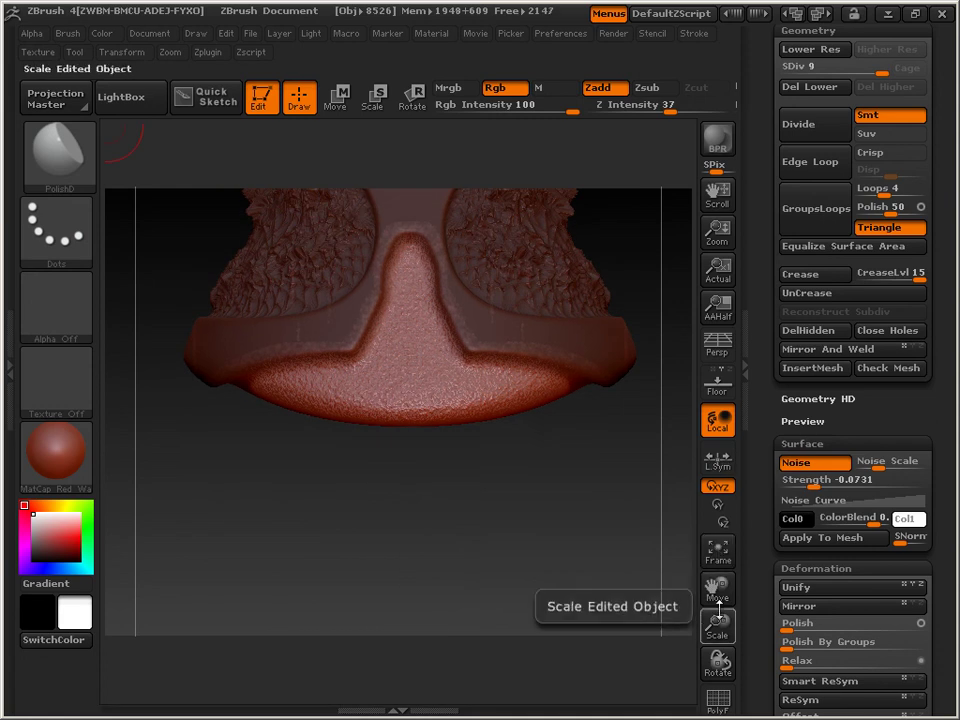
pyautogui.moveTo(718, 625); pyautogui.dragTo(679, 617)
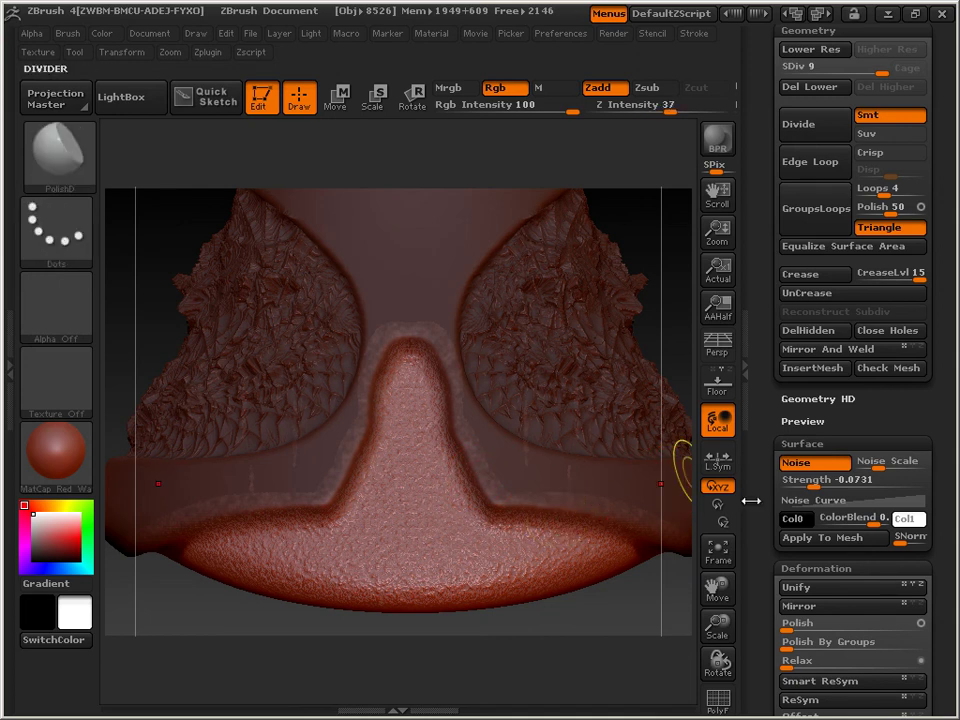
# Turn off the surface noise and sharpen the mask around the base.
pyautogui.click(797, 464)
pyautogui.moveTo(759, 456); pyautogui.dragTo(743, 263)
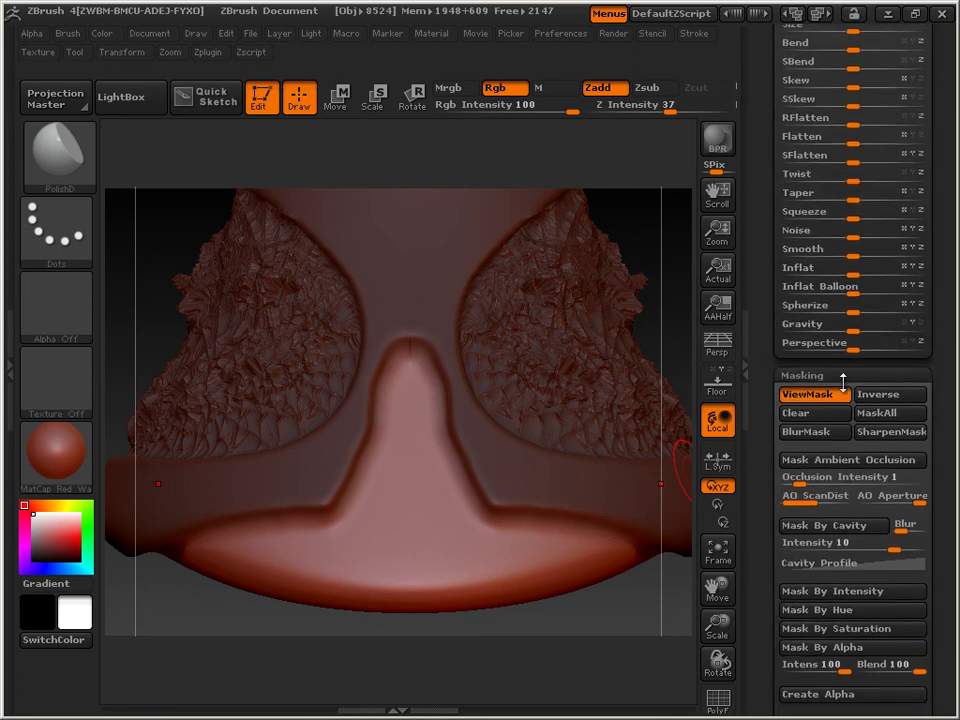
pyautogui.click(871, 436)
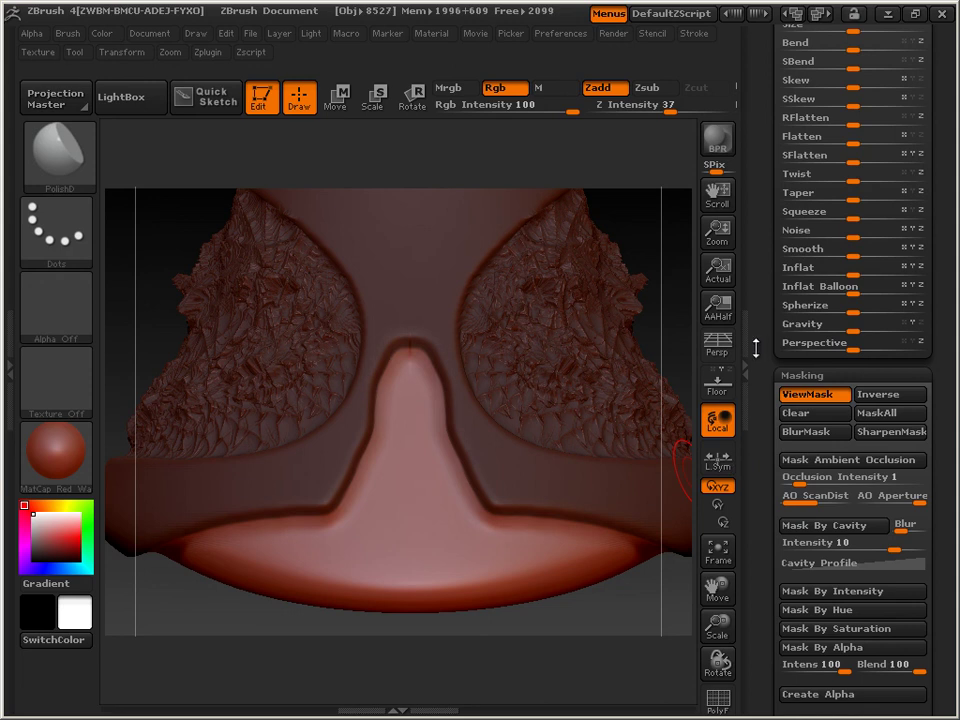
# Turn the surface noise back on and check it on the base with the sharpened mask.
pyautogui.moveTo(759, 344); pyautogui.dragTo(783, 557)
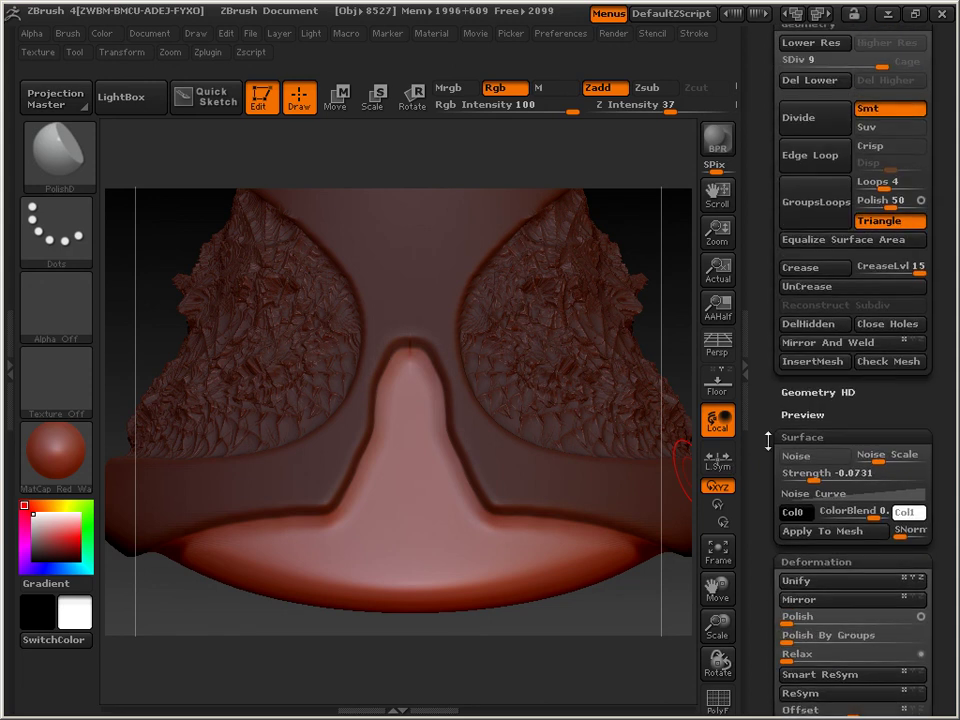
pyautogui.moveTo(767, 415); pyautogui.dragTo(766, 377)
pyautogui.moveTo(766, 159); pyautogui.dragTo(753, 300)
pyautogui.moveTo(769, 415); pyautogui.dragTo(752, 294)
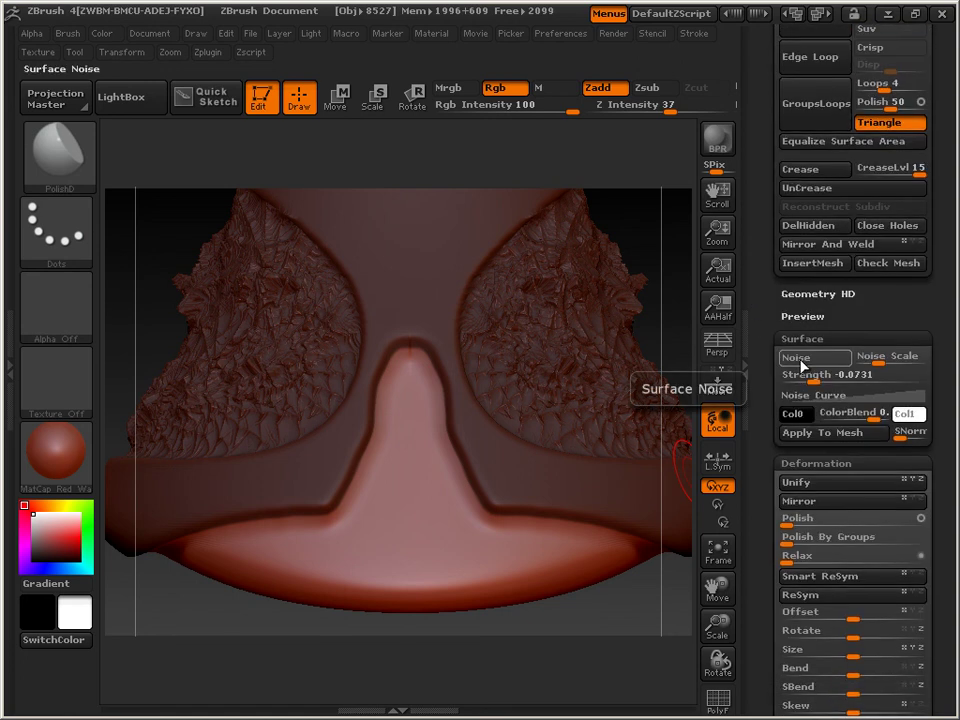
pyautogui.moveTo(765, 360); pyautogui.dragTo(762, 404)
pyautogui.click(805, 406)
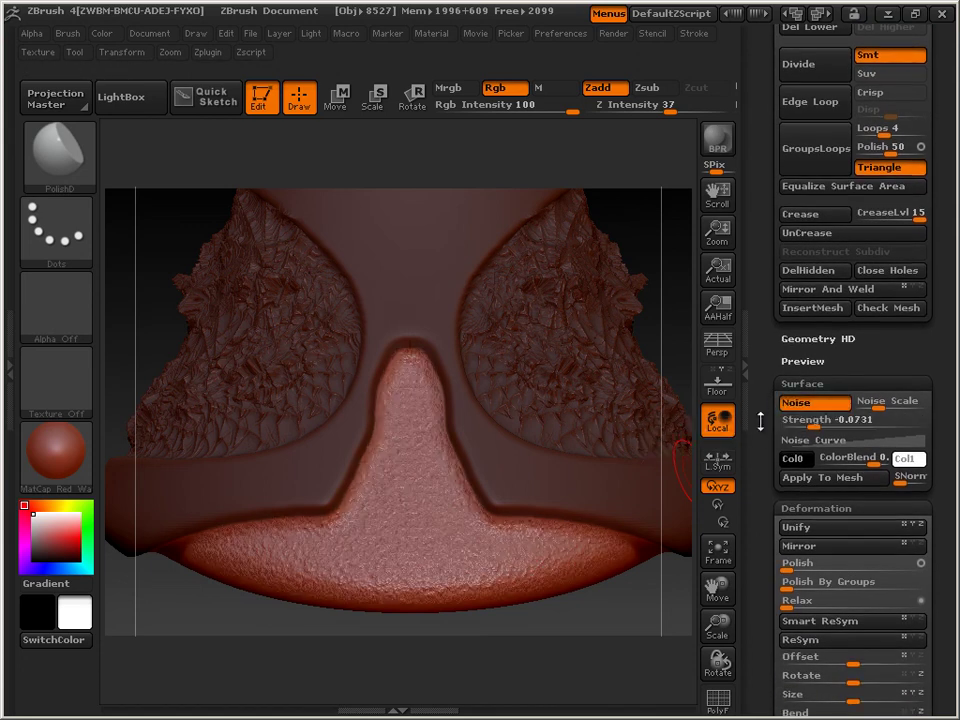
pyautogui.moveTo(617, 606)
pyautogui.mouseDown()
pyautogui.moveTo(621, 482)
pyautogui.moveTo(643, 541)
pyautogui.moveTo(634, 585)
pyautogui.moveTo(642, 601)
pyautogui.mouseUp()
pyautogui.moveTo(640, 609); pyautogui.dragTo(614, 591)
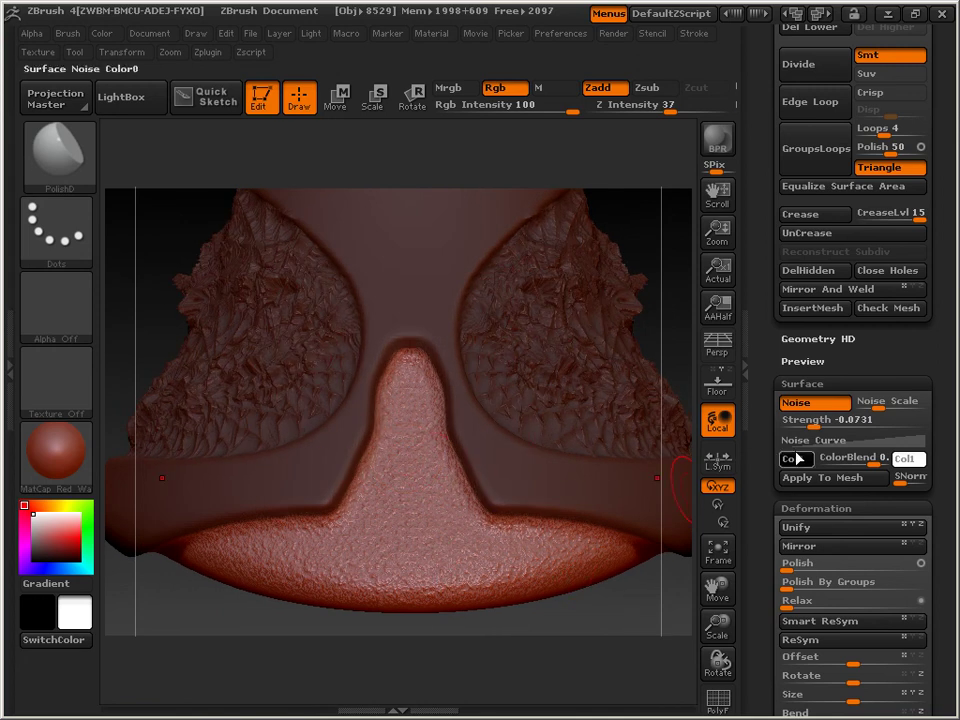
# Expand the surface noise curve and add points that pull its middle down into a low plateau.
pyautogui.click(843, 440)
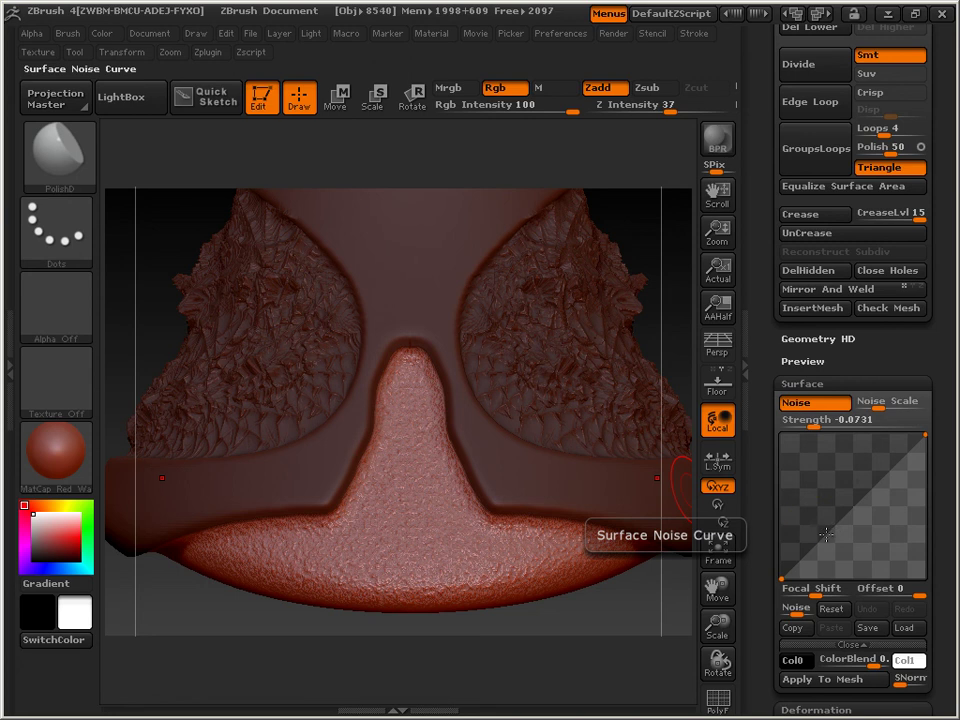
pyautogui.moveTo(850, 509); pyautogui.dragTo(840, 523)
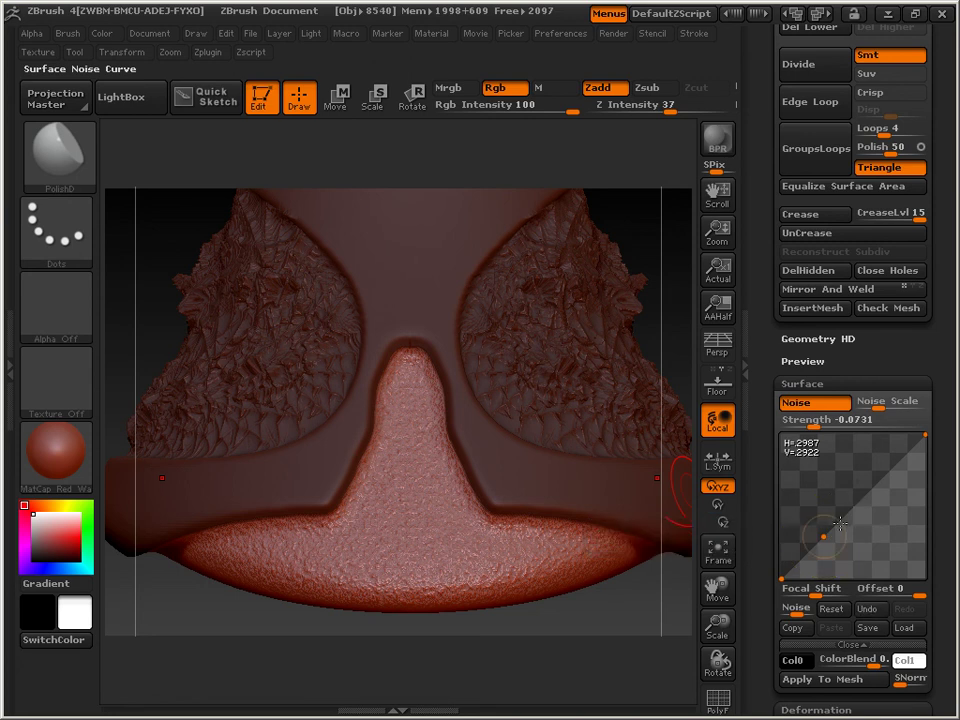
pyautogui.click(876, 483)
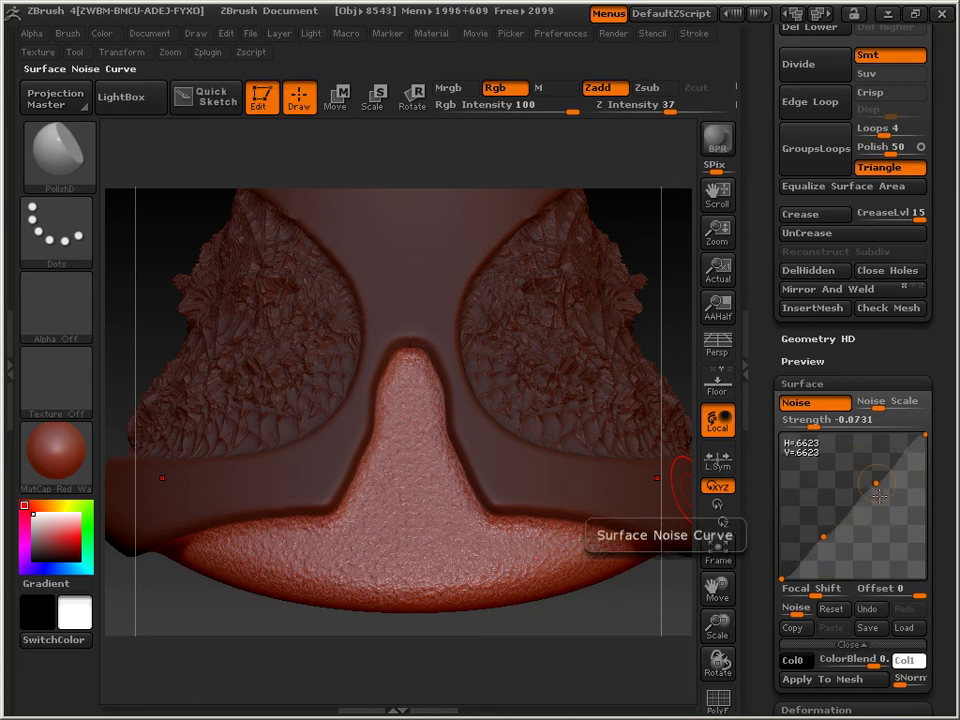
pyautogui.click(881, 497)
pyautogui.moveTo(881, 497)
pyautogui.mouseDown()
pyautogui.moveTo(898, 492)
pyautogui.moveTo(889, 492)
pyautogui.mouseUp()
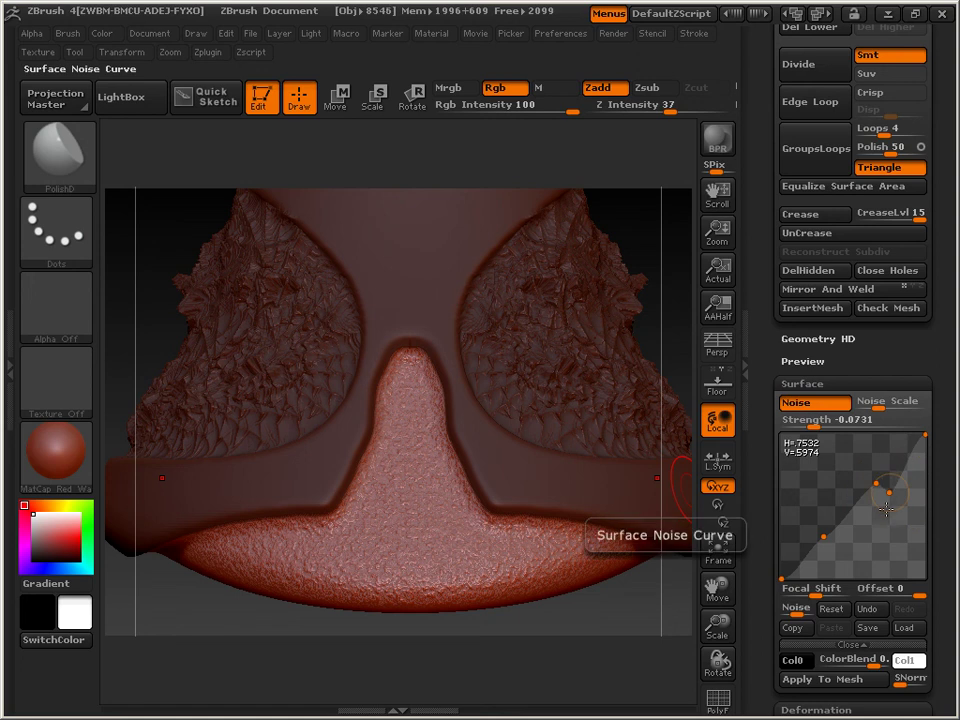
pyautogui.moveTo(877, 491); pyautogui.dragTo(818, 533)
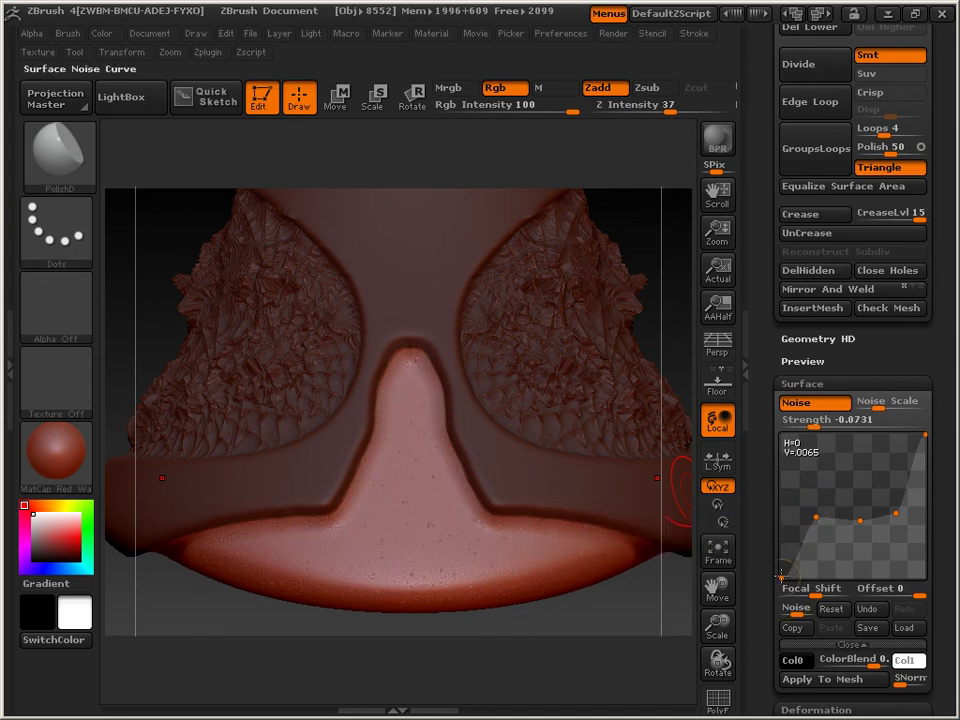
# Raise the noise curve's start point to about 0.69 and reshape the inner points into a low, shallow valley.
pyautogui.moveTo(783, 577); pyautogui.dragTo(781, 480)
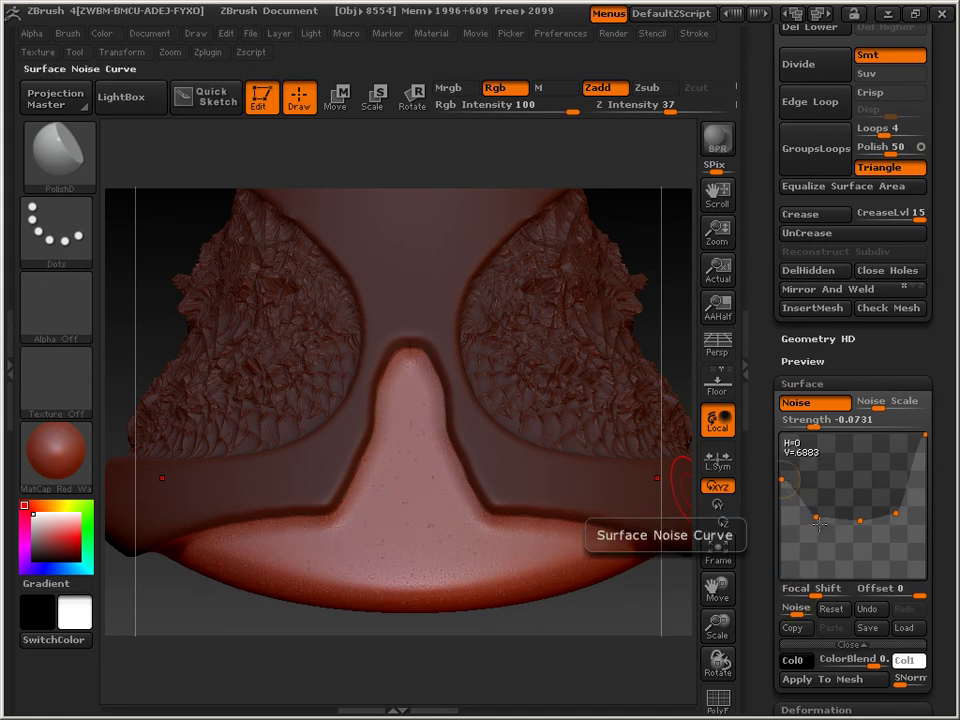
pyautogui.moveTo(816, 518); pyautogui.dragTo(793, 537)
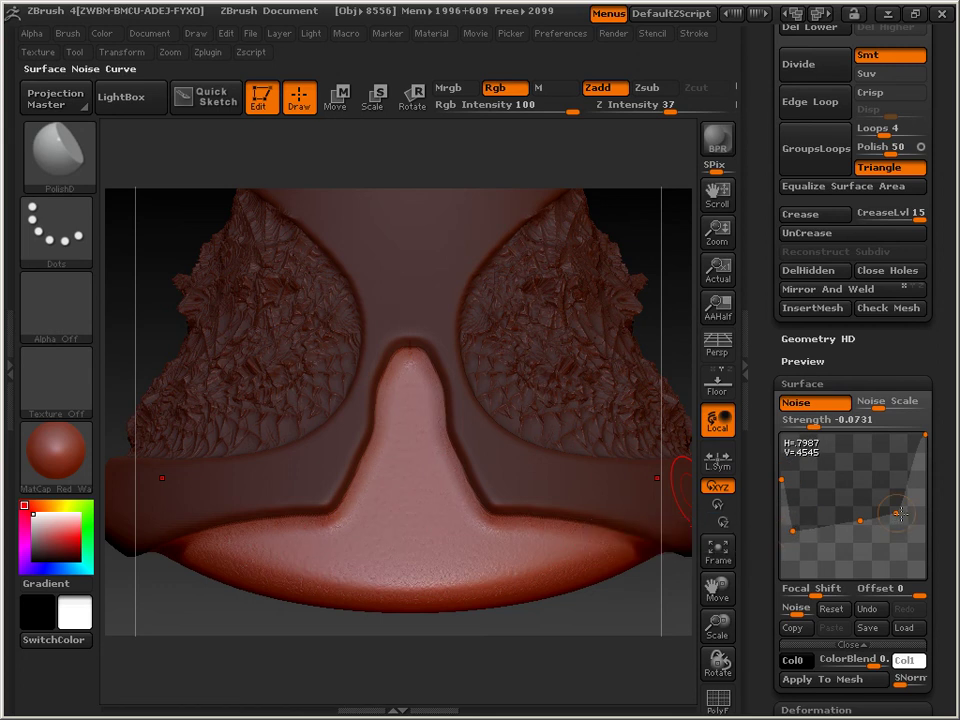
pyautogui.moveTo(900, 518); pyautogui.dragTo(849, 482)
pyautogui.moveTo(718, 628); pyautogui.dragTo(718, 670)
pyautogui.moveTo(713, 596); pyautogui.dragTo(699, 340)
pyautogui.moveTo(851, 482); pyautogui.dragTo(848, 531)
# Focus on the base's lower front and raise the surface noise scale to 19.3784.
pyautogui.moveTo(718, 625); pyautogui.dragTo(718, 637)
pyautogui.moveTo(716, 585); pyautogui.dragTo(727, 480)
pyautogui.moveTo(716, 613); pyautogui.dragTo(717, 625)
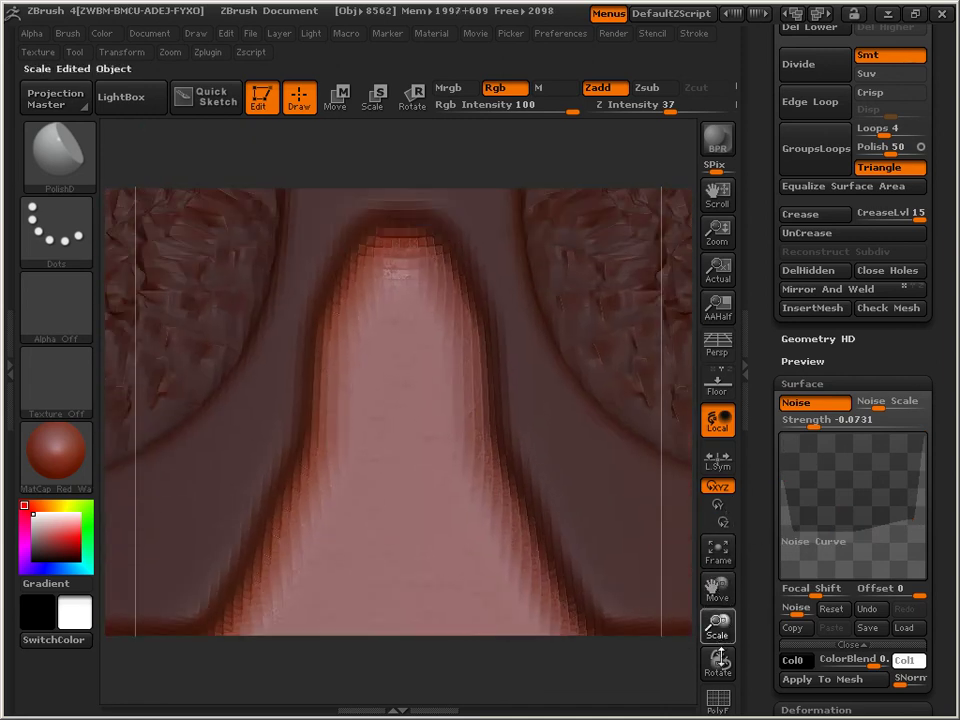
pyautogui.moveTo(721, 642); pyautogui.dragTo(731, 404)
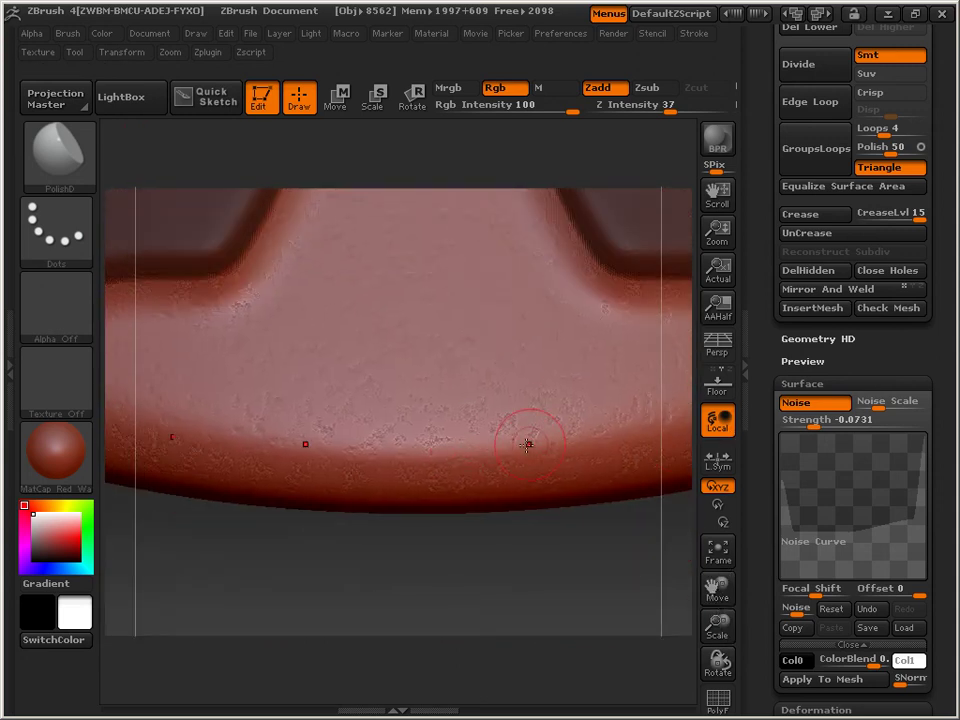
pyautogui.click(881, 407)
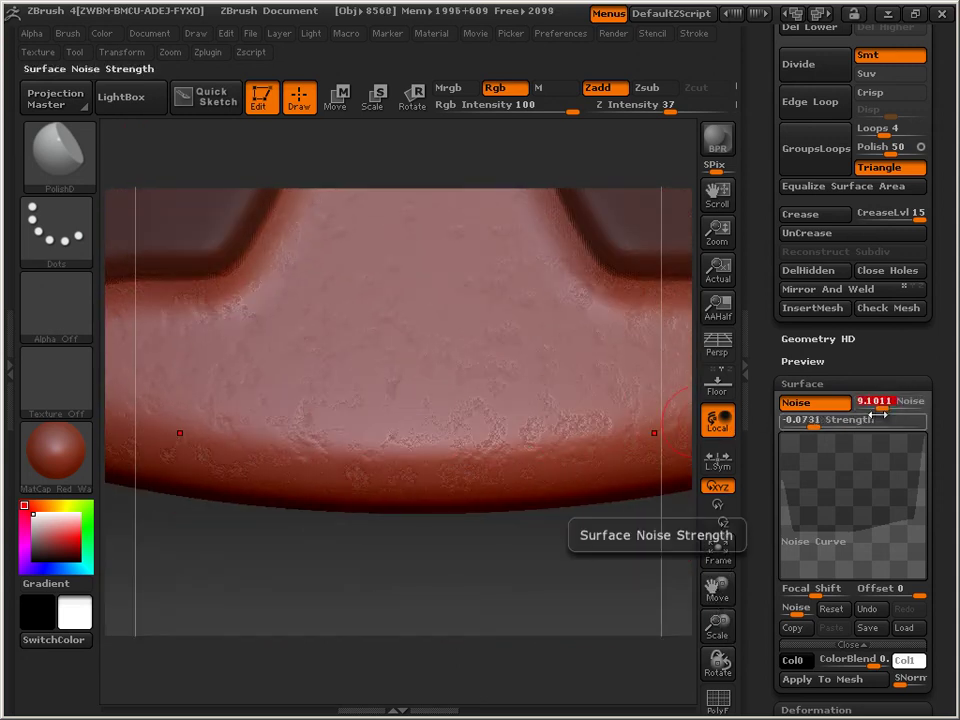
pyautogui.moveTo(876, 413); pyautogui.dragTo(886, 411)
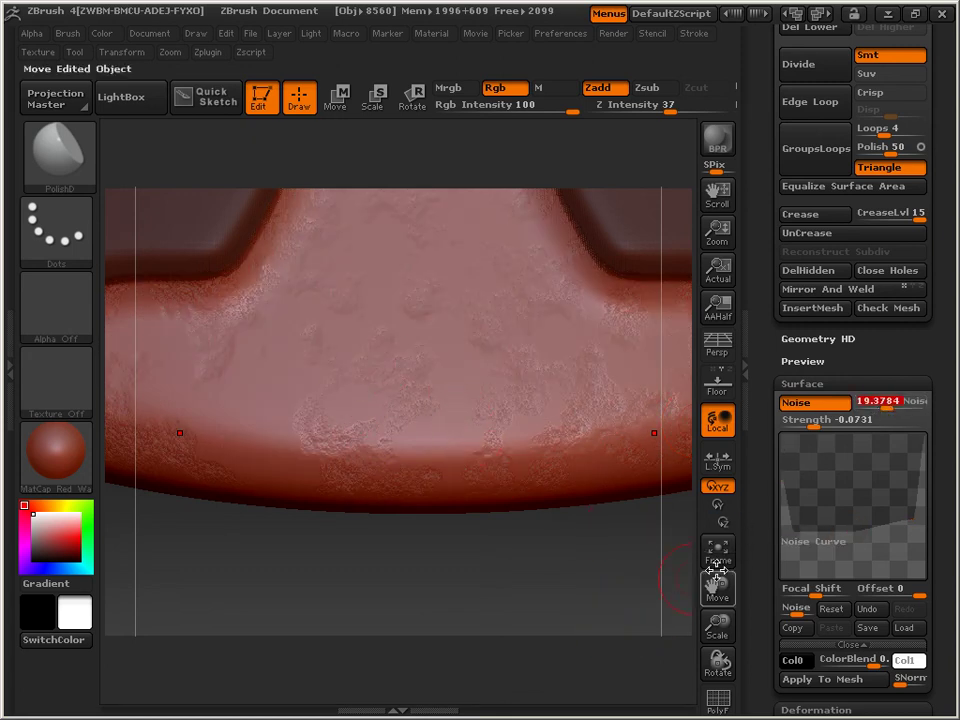
# Apply the surface noise to the mesh on the base's unmasked front and check the whole model.
pyautogui.moveTo(767, 386); pyautogui.dragTo(771, 375)
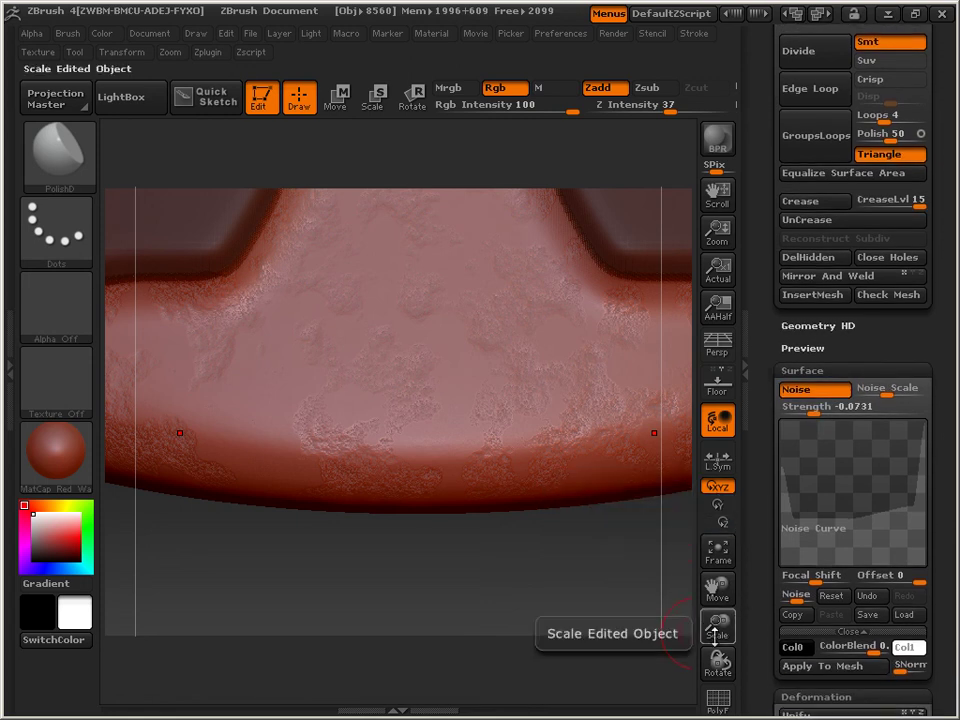
pyautogui.moveTo(714, 643); pyautogui.dragTo(716, 588)
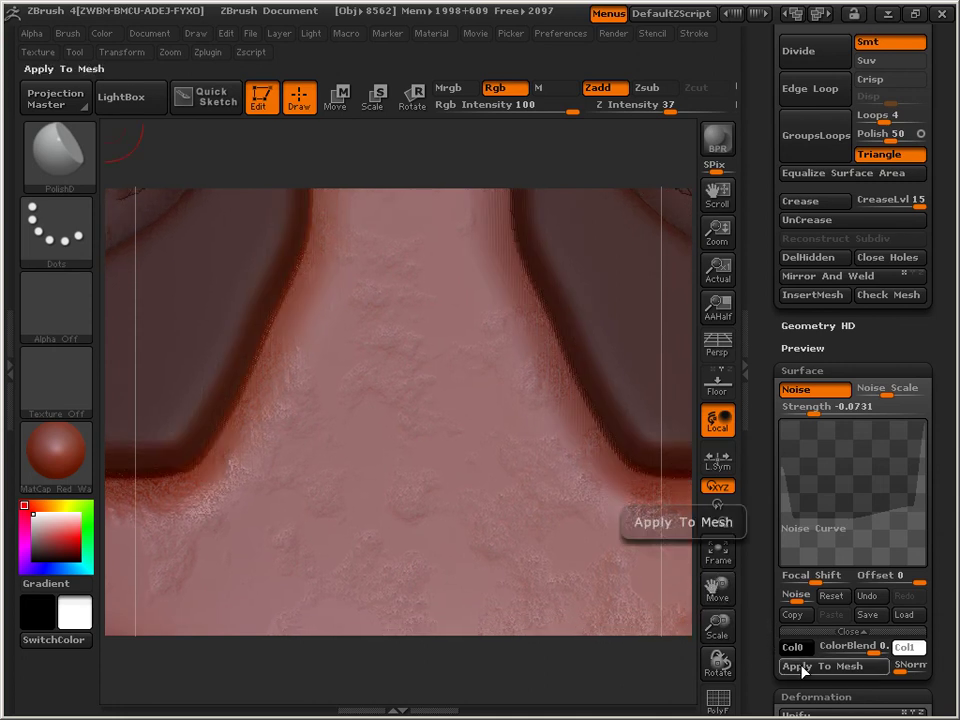
pyautogui.click(805, 667)
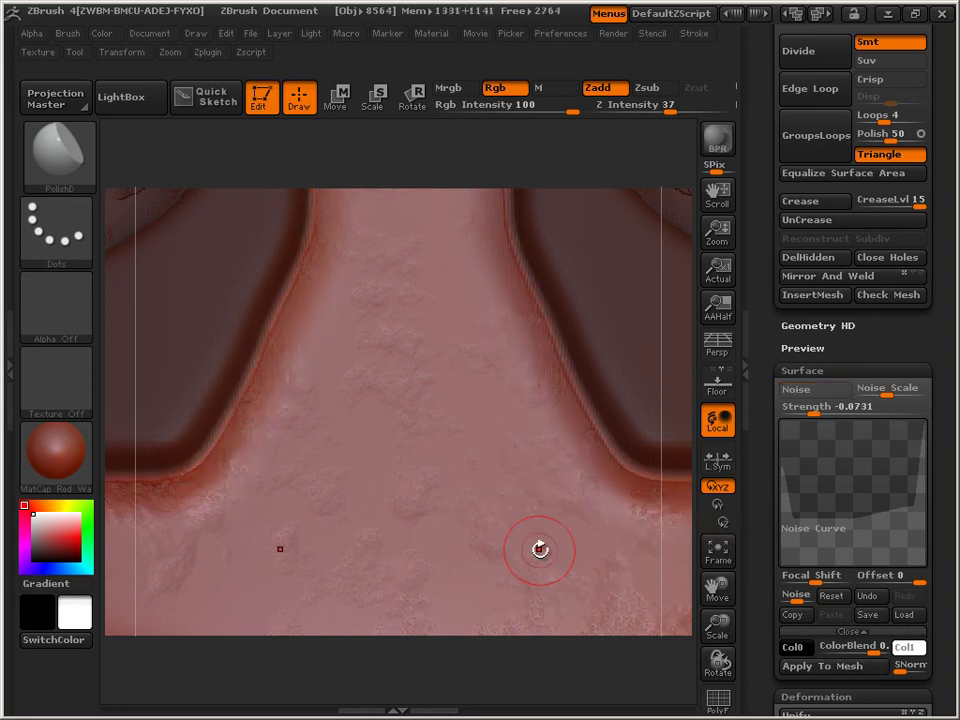
pyautogui.moveTo(716, 628); pyautogui.dragTo(714, 636)
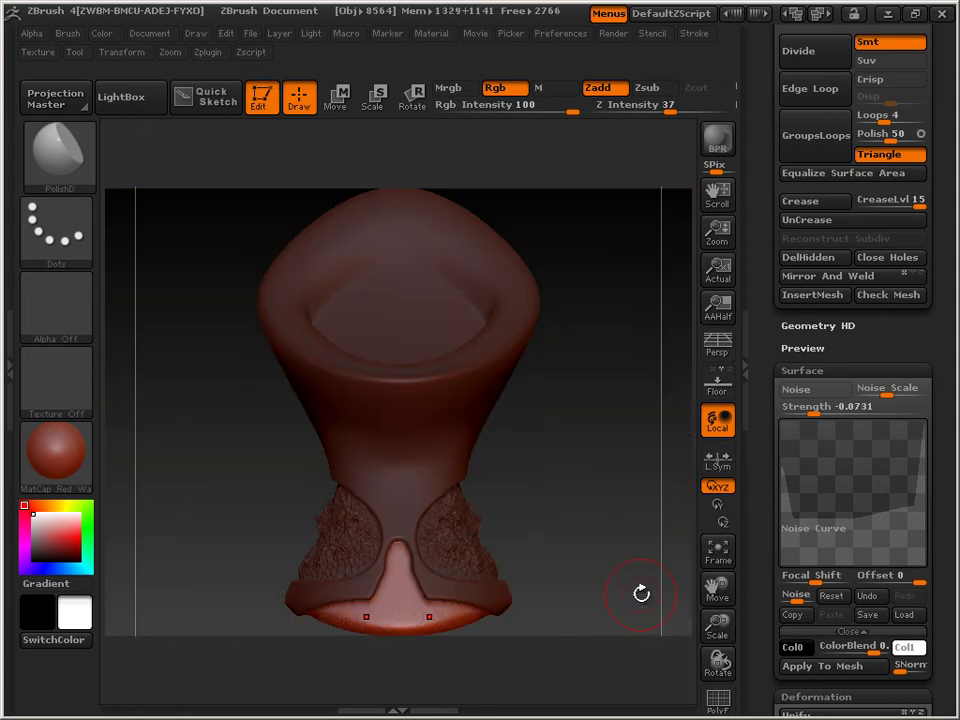
pyautogui.moveTo(632, 594); pyautogui.dragTo(662, 604)
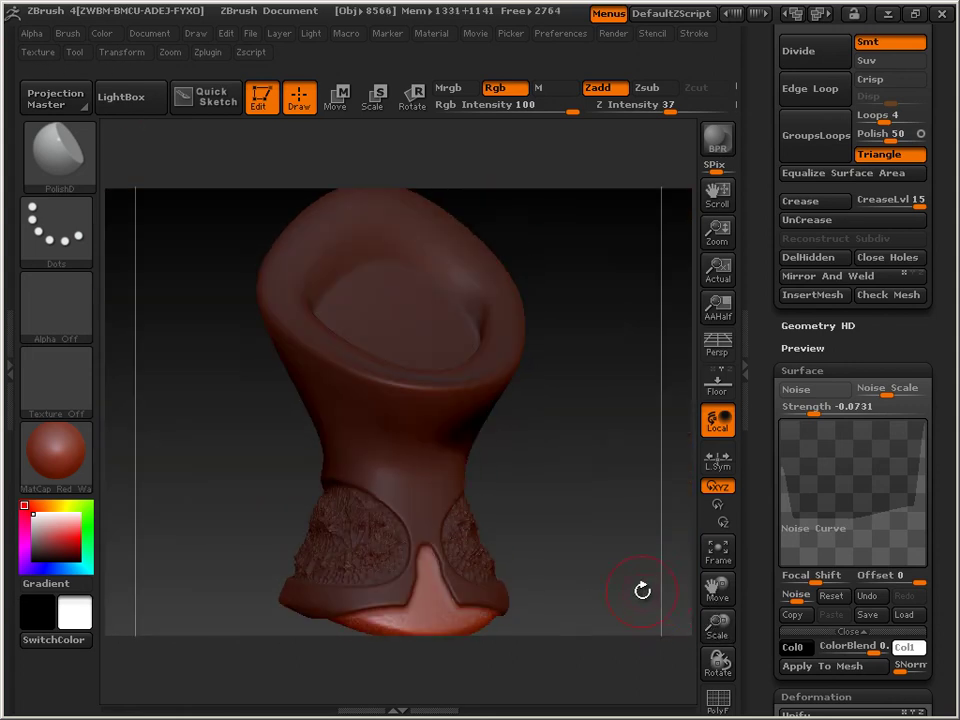
# Create an alpha from the current mask and clear the mask from the model.
pyautogui.moveTo(758, 510); pyautogui.dragTo(781, 283)
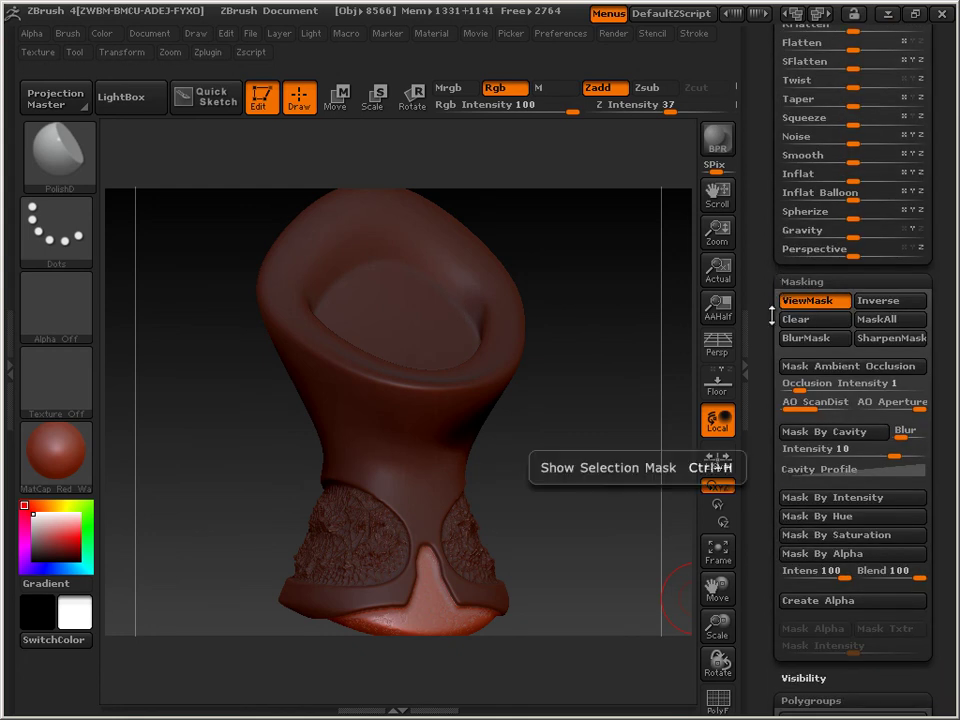
pyautogui.click(817, 602)
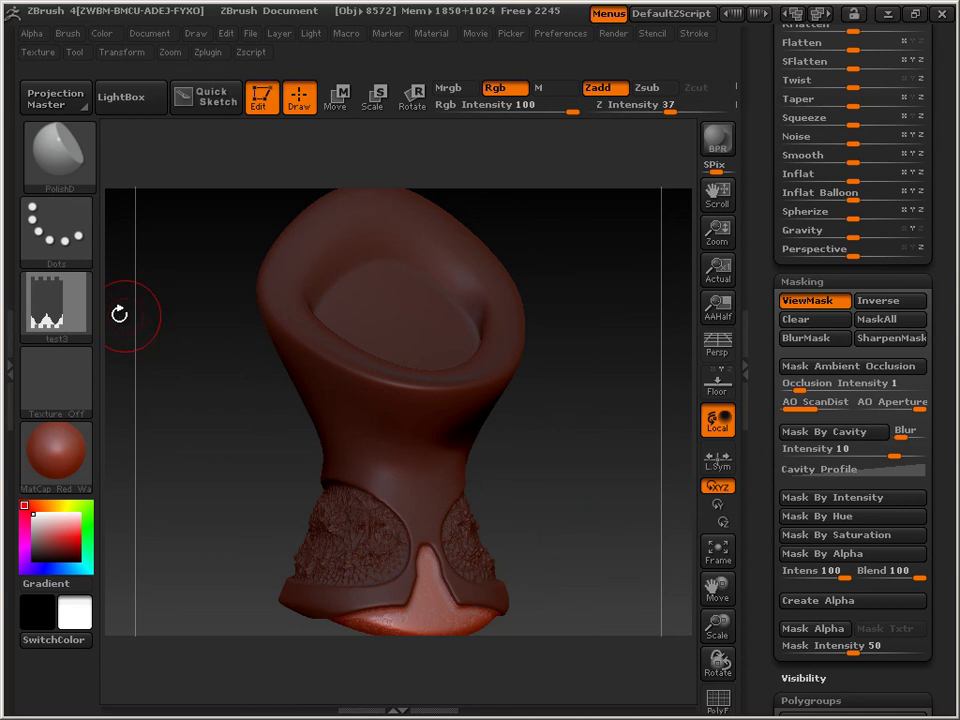
pyautogui.moveTo(594, 496); pyautogui.dragTo(557, 514)
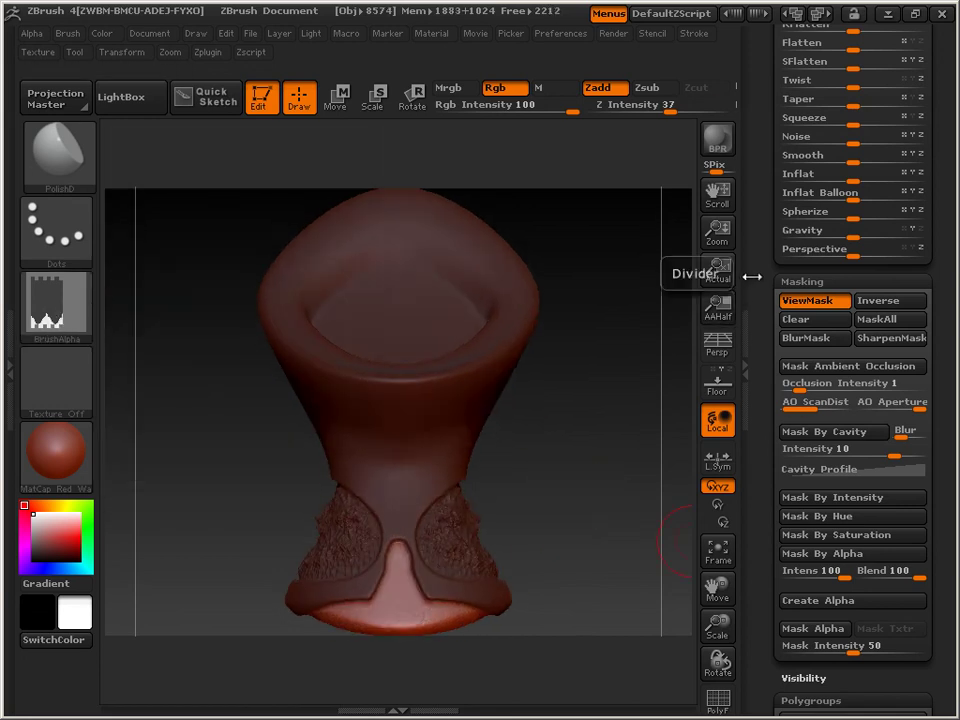
pyautogui.click(828, 327)
pyautogui.moveTo(634, 392)
pyautogui.mouseDown()
pyautogui.moveTo(628, 405)
pyautogui.moveTo(641, 407)
pyautogui.mouseUp()
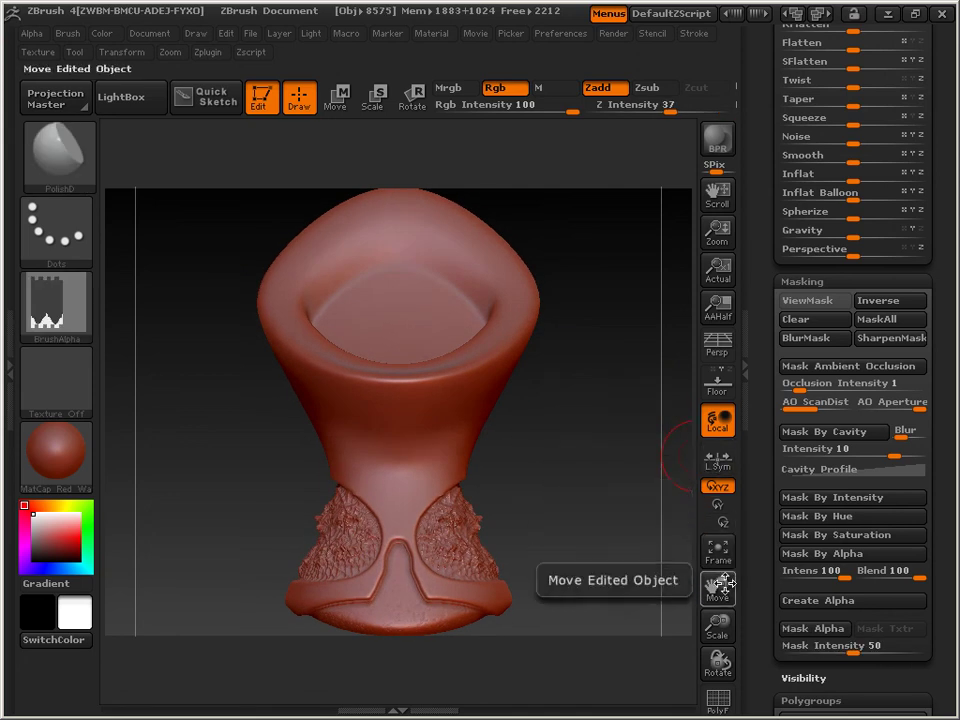
# Try a PolishD stroke with the mask alpha on the upper body's side, undo it and turn the brush alpha off.
pyautogui.moveTo(718, 584); pyautogui.dragTo(714, 630)
pyautogui.moveTo(634, 521)
pyautogui.mouseDown()
pyautogui.moveTo(548, 515)
pyautogui.moveTo(547, 490)
pyautogui.mouseUp()
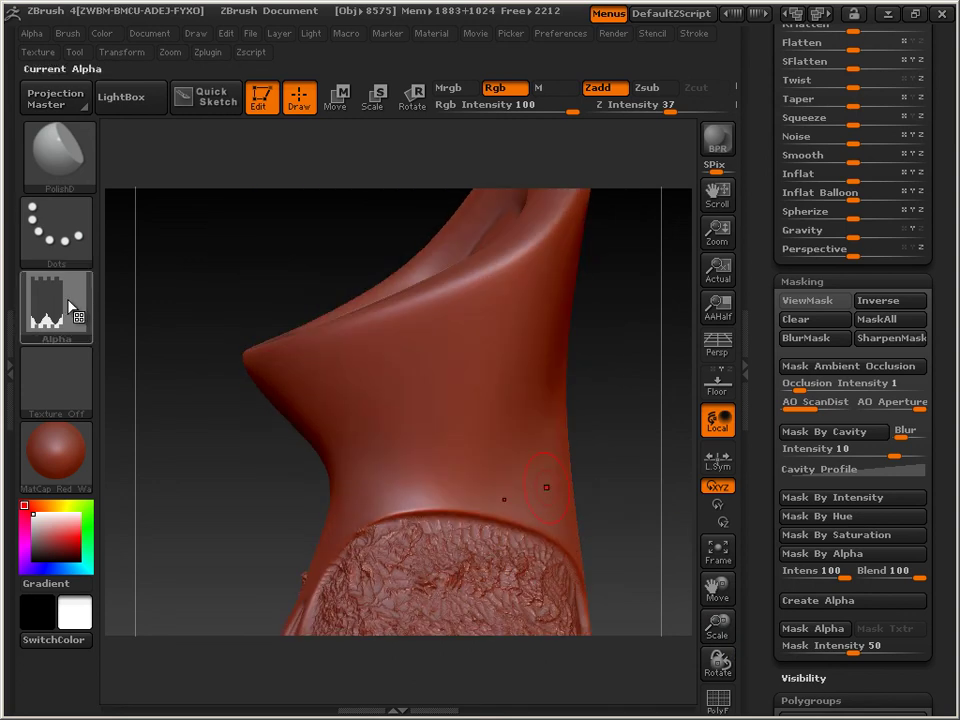
pyautogui.moveTo(55, 212)
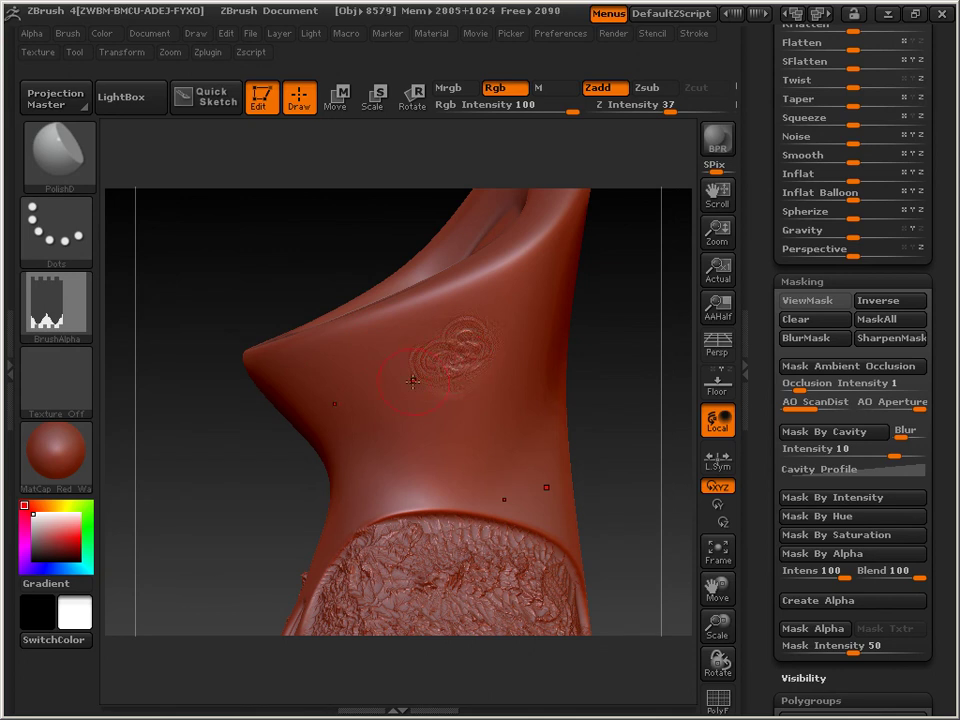
pyautogui.hotkey('ctrl', 'z')
pyautogui.moveTo(45, 265)
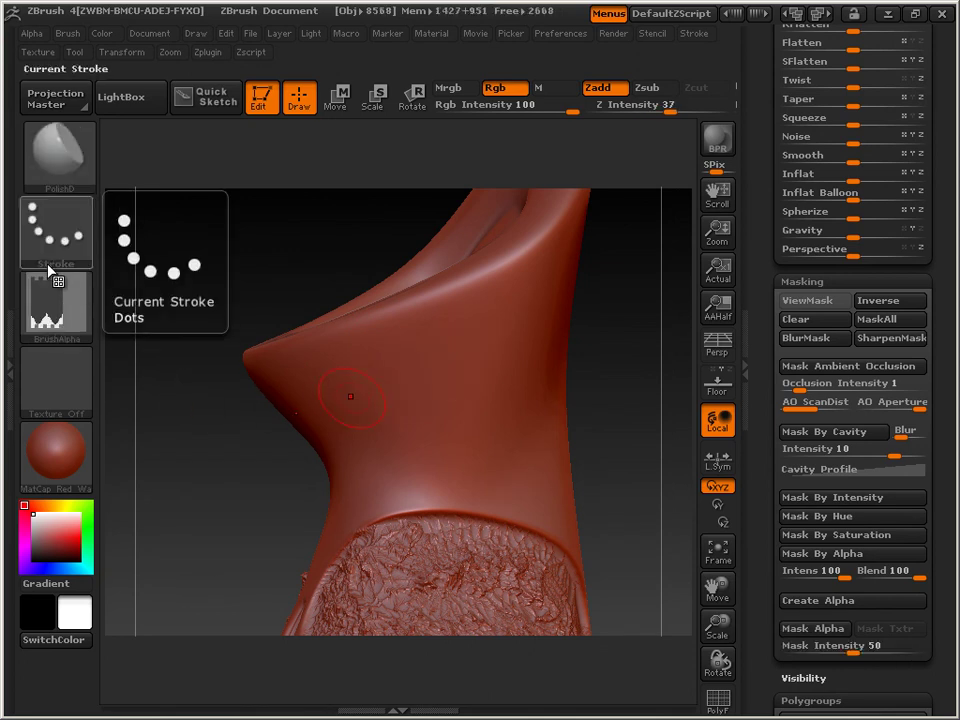
pyautogui.click(56, 305)
pyautogui.click(80, 392)
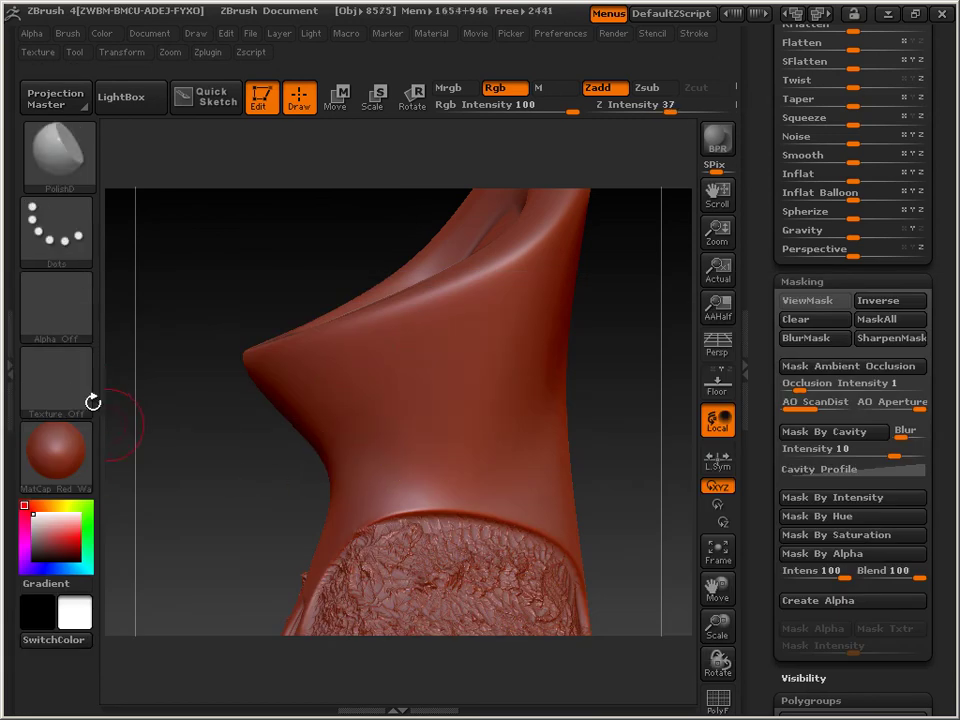
# Switch to the Layer brush and set its stroke to DragRect.
pyautogui.moveTo(82, 220)
pyautogui.moveTo(167, 294)
pyautogui.mouseDown()
pyautogui.moveTo(165, 307)
pyautogui.moveTo(142, 271)
pyautogui.mouseUp()
pyautogui.moveTo(174, 342)
pyautogui.mouseDown()
pyautogui.moveTo(204, 388)
pyautogui.moveTo(186, 360)
pyautogui.mouseUp()
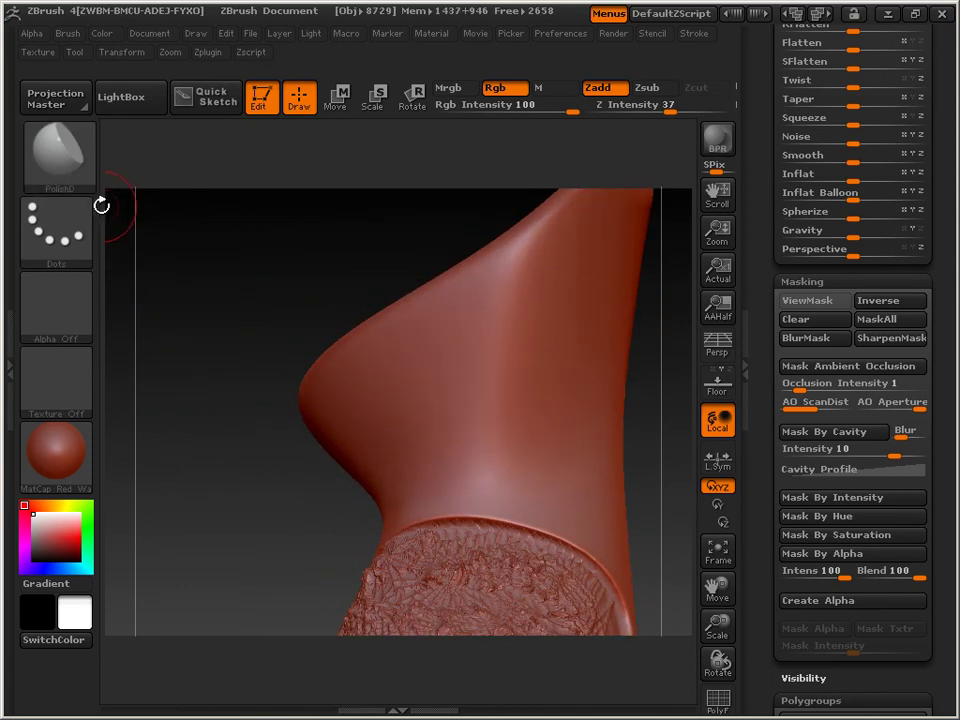
pyautogui.click(62, 155)
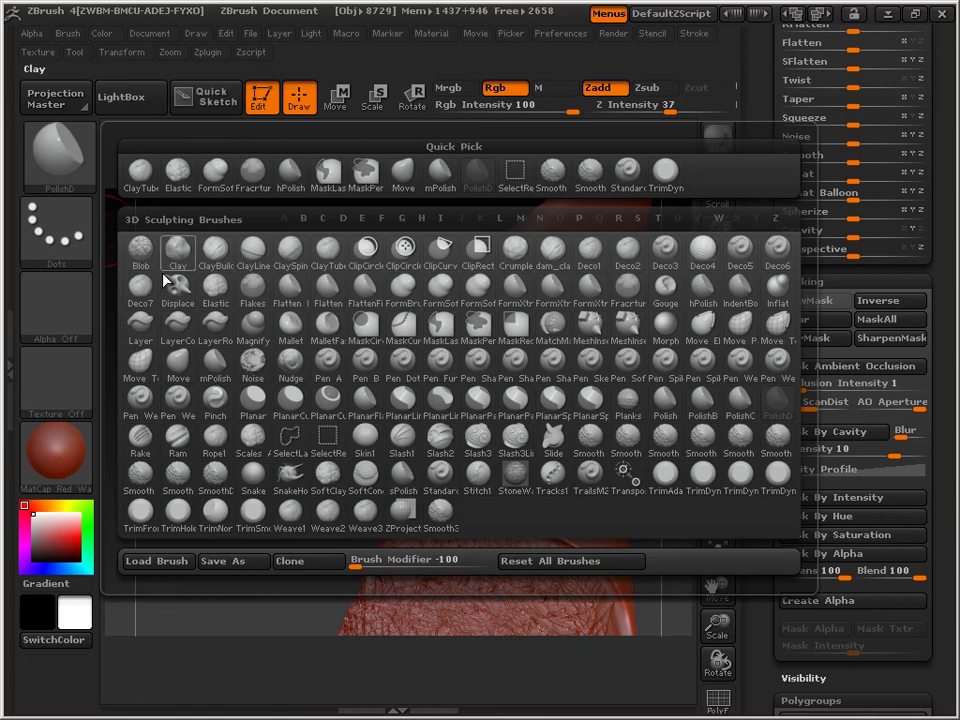
pyautogui.click(145, 336)
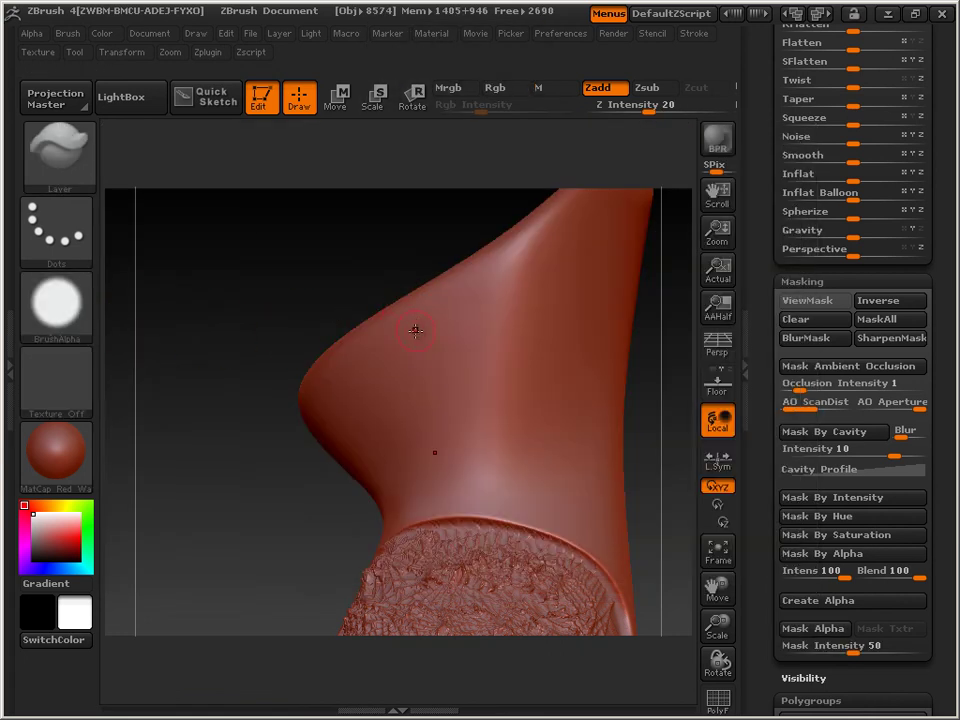
pyautogui.click(58, 228)
pyautogui.click(225, 250)
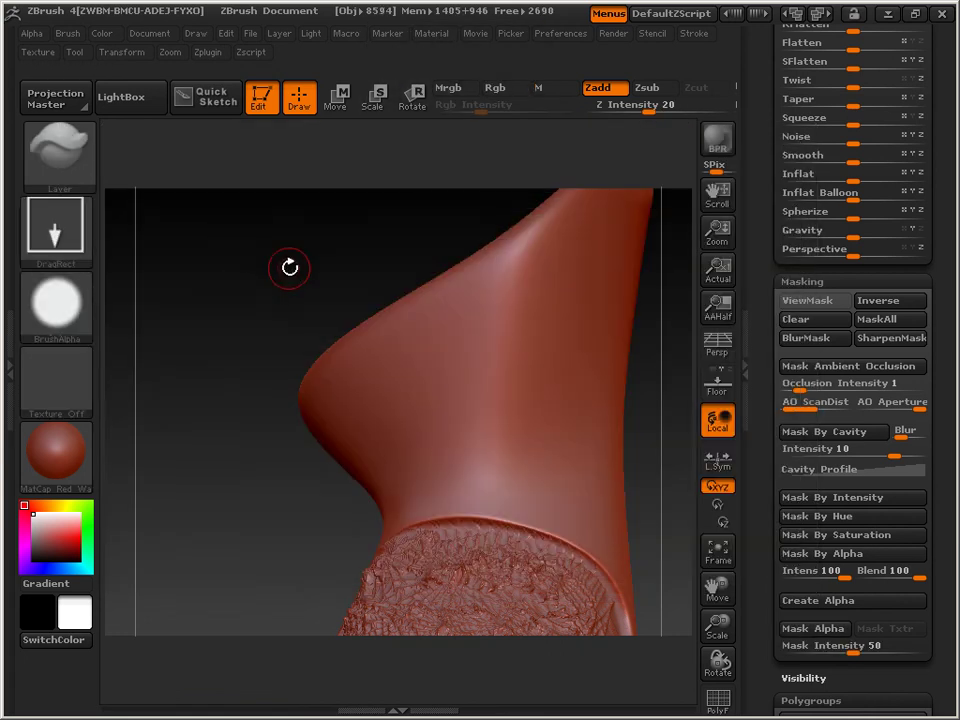
# Stamp a row of small round raised studs just below the rim along the upper body's sides and front.
pyautogui.moveTo(490, 291); pyautogui.dragTo(497, 300)
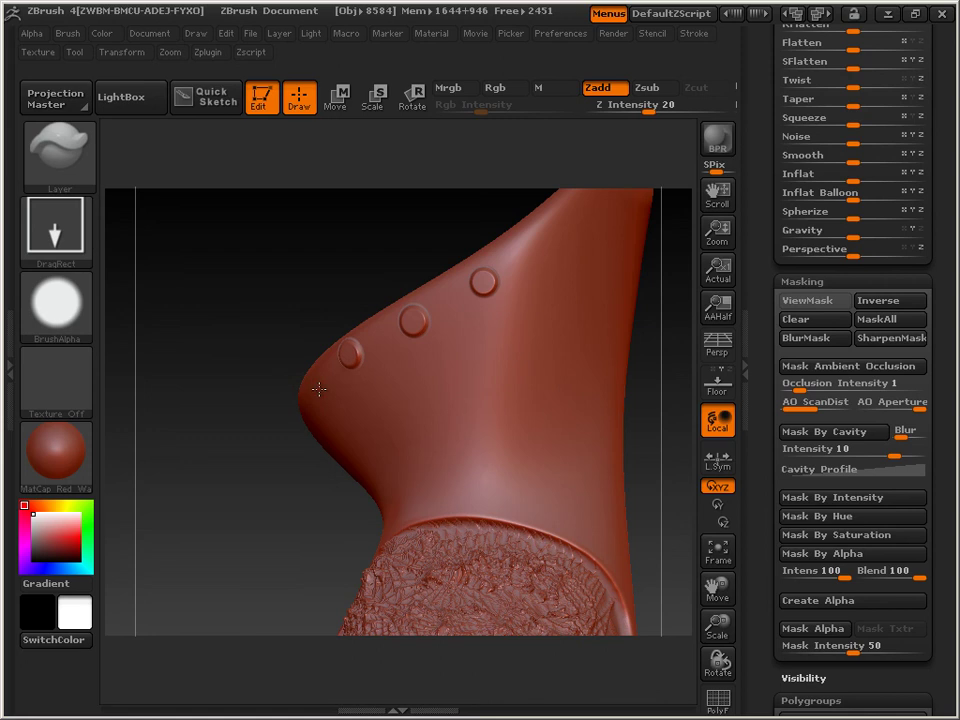
pyautogui.moveTo(316, 411); pyautogui.dragTo(279, 435)
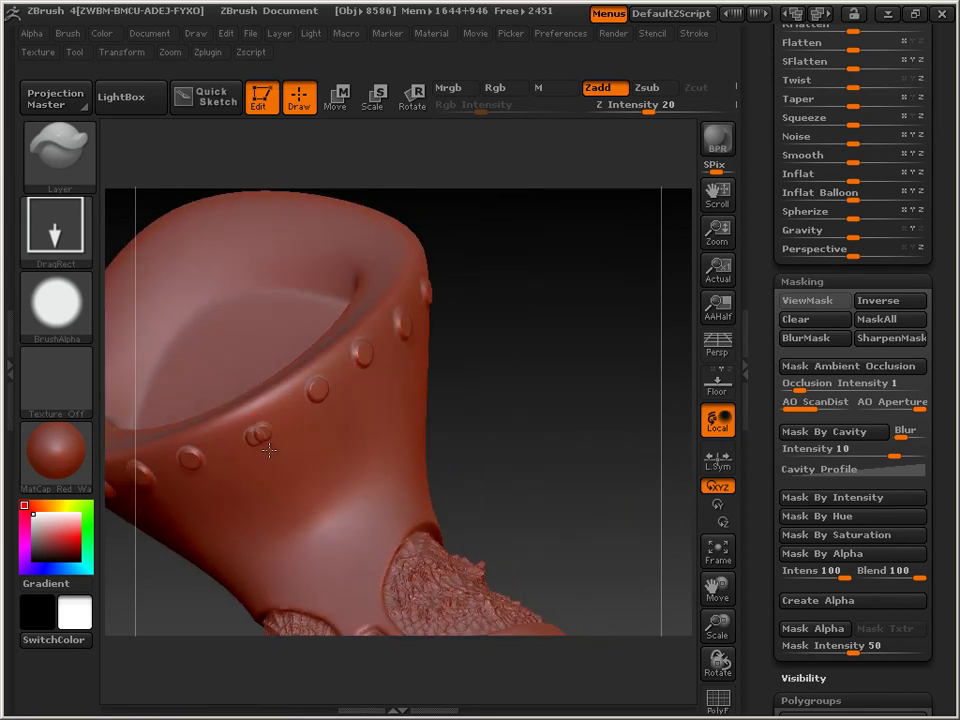
pyautogui.keyDown('shift'); pyautogui.moveTo(268, 455); pyautogui.dragTo(253, 428); pyautogui.keyUp('shift')
pyautogui.moveTo(477, 232); pyautogui.dragTo(424, 336)
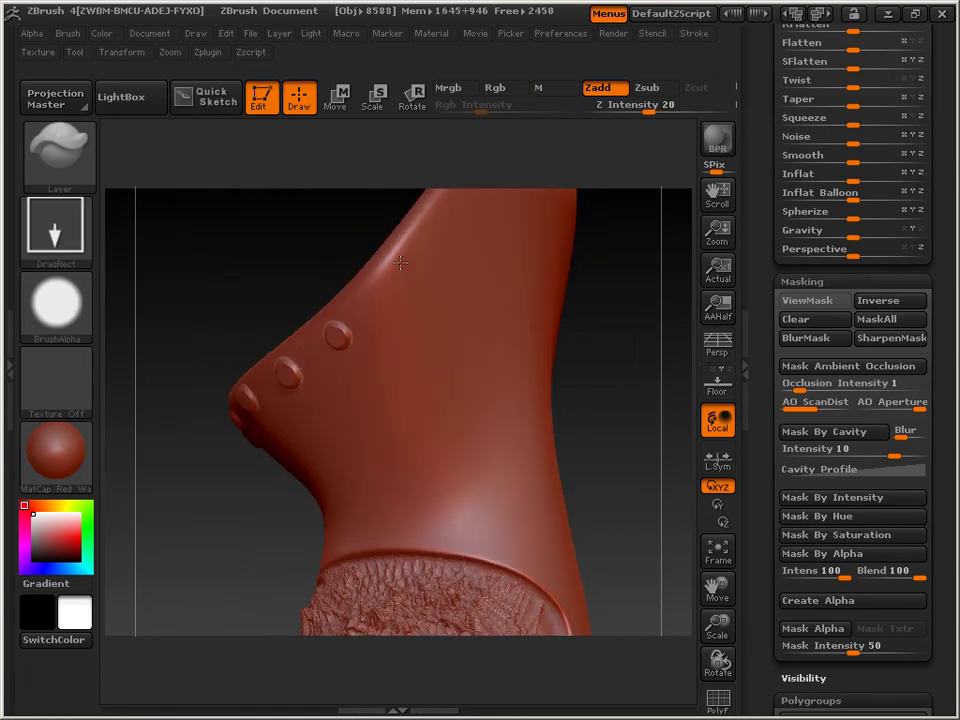
pyautogui.moveTo(410, 288); pyautogui.dragTo(415, 297)
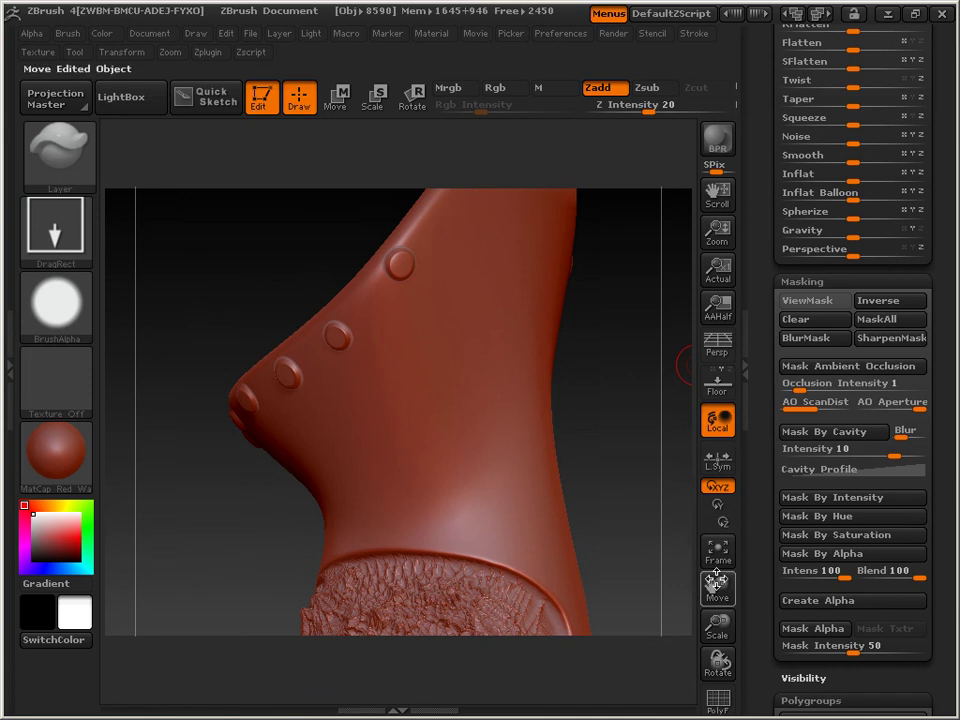
# Continue the row of round studs along the edge of the upper body's back and check the whole model.
pyautogui.moveTo(718, 587); pyautogui.dragTo(676, 714)
pyautogui.moveTo(474, 457); pyautogui.dragTo(398, 360)
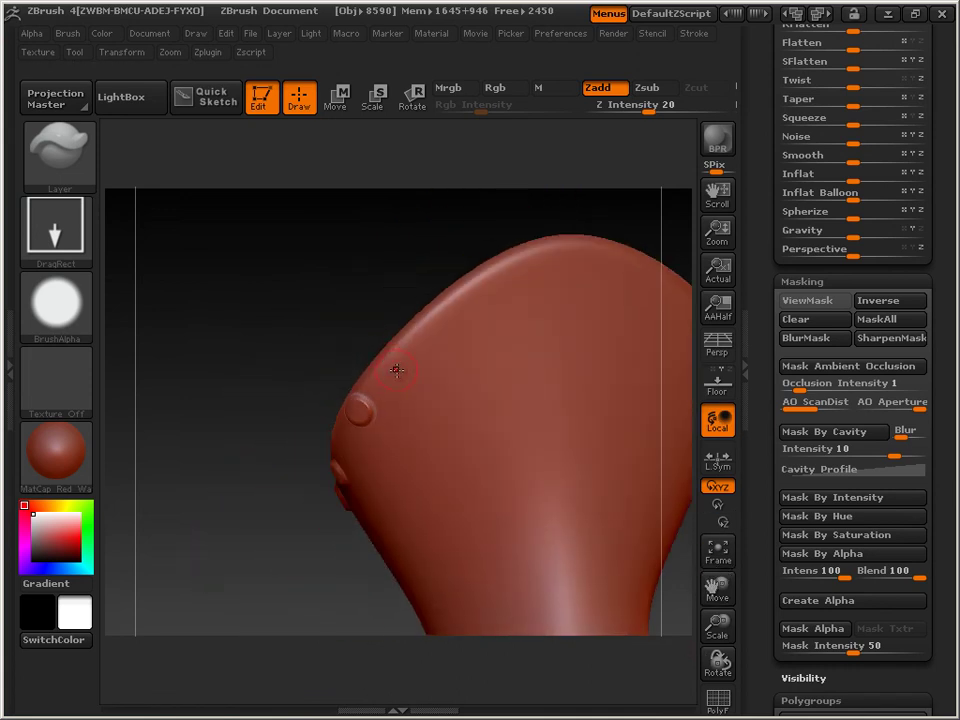
pyautogui.click(429, 342)
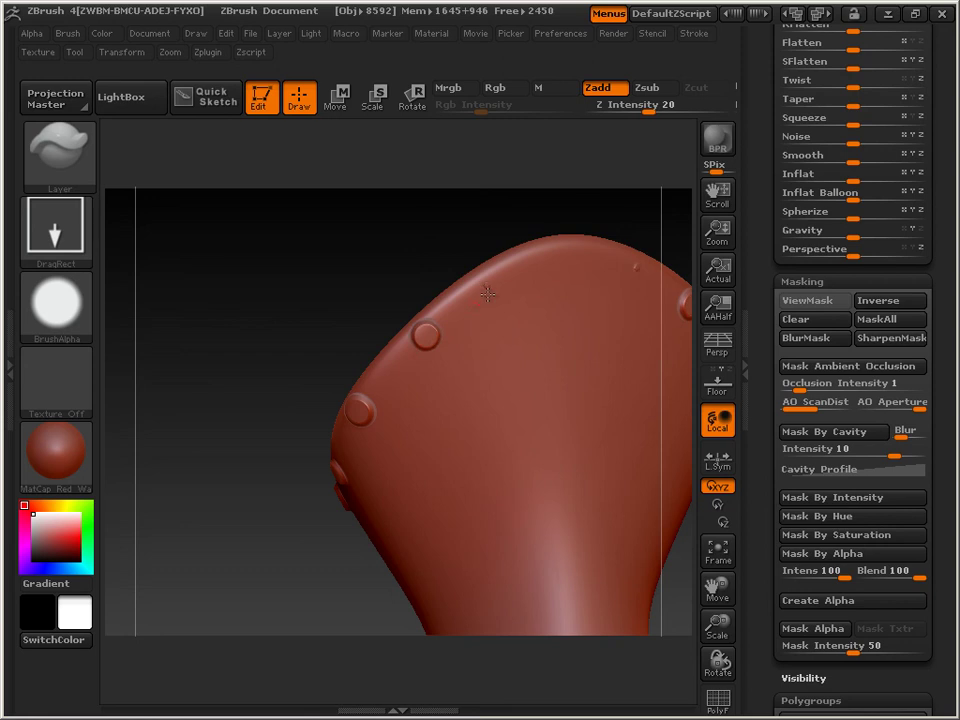
pyautogui.moveTo(488, 298); pyautogui.dragTo(490, 312)
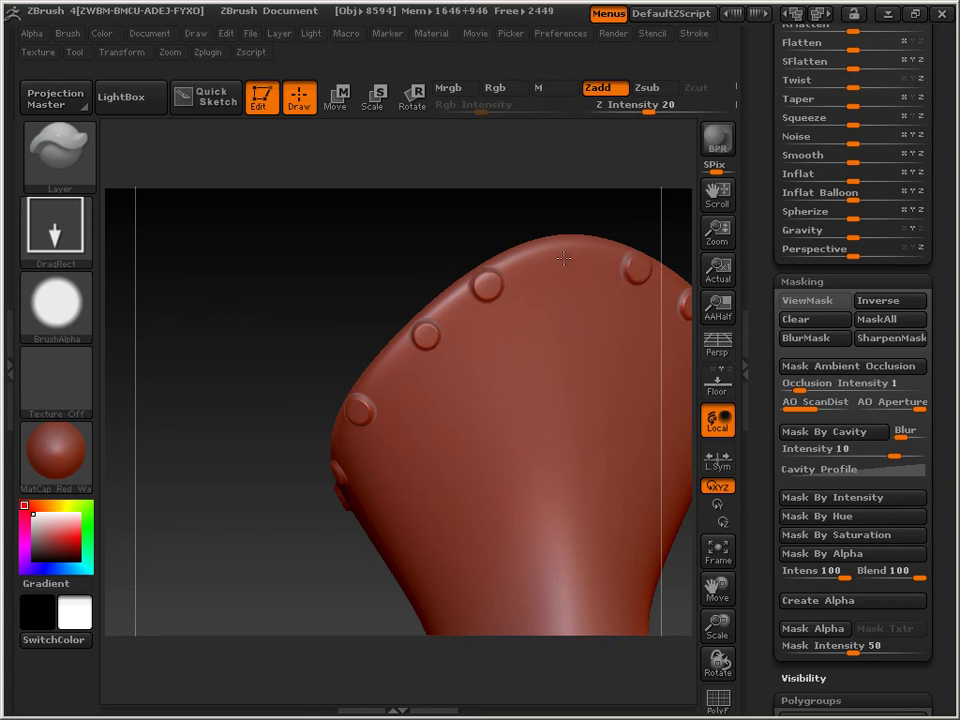
pyautogui.moveTo(354, 343); pyautogui.dragTo(430, 350)
pyautogui.moveTo(718, 589); pyautogui.dragTo(583, 512)
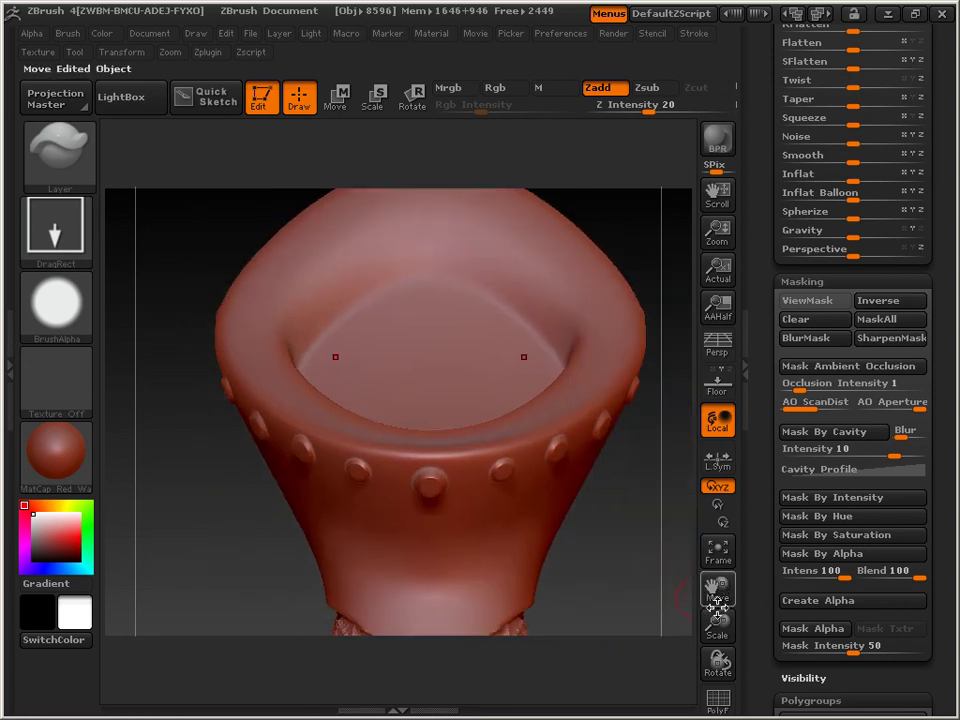
pyautogui.moveTo(725, 628); pyautogui.dragTo(703, 584)
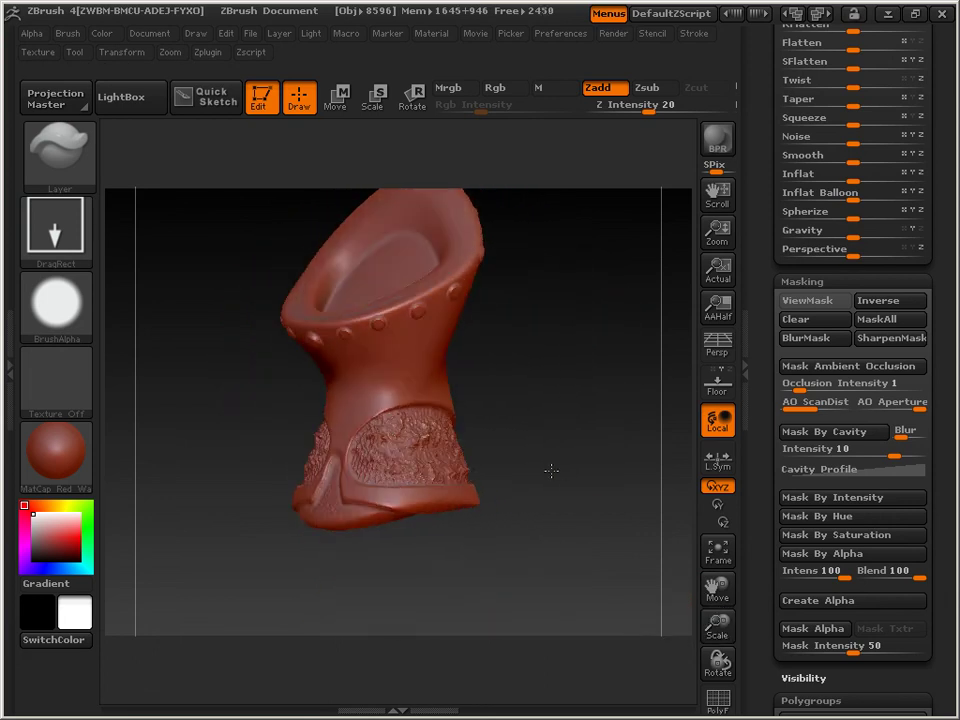